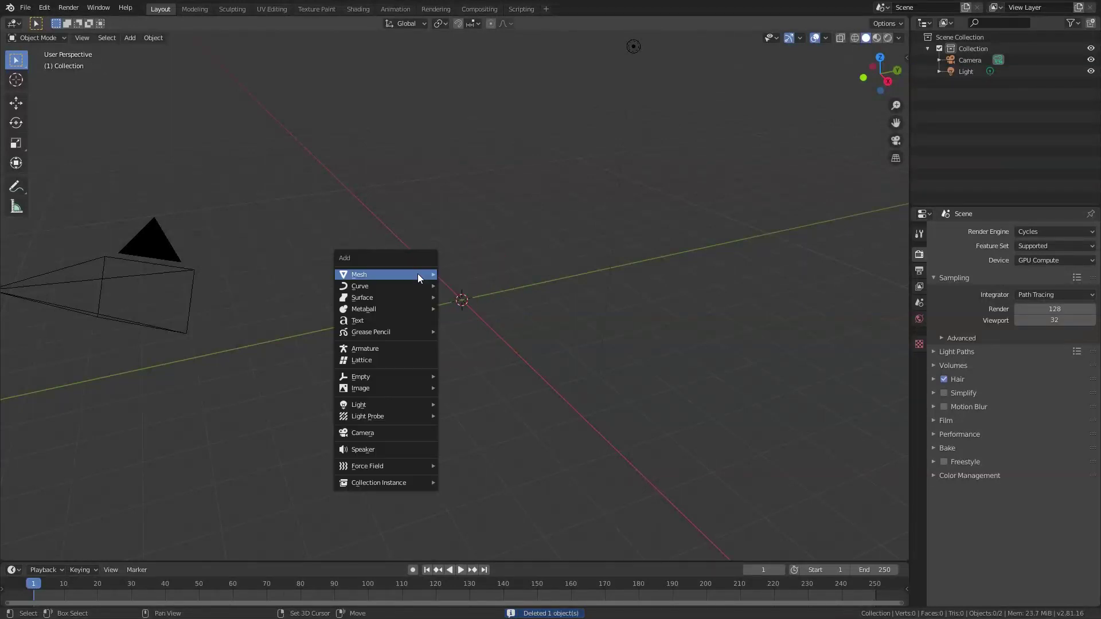
- Add a Bezier circle at the scene centre and view it from the top
{"action": "mouse_move", "coordinate": [405, 286]}
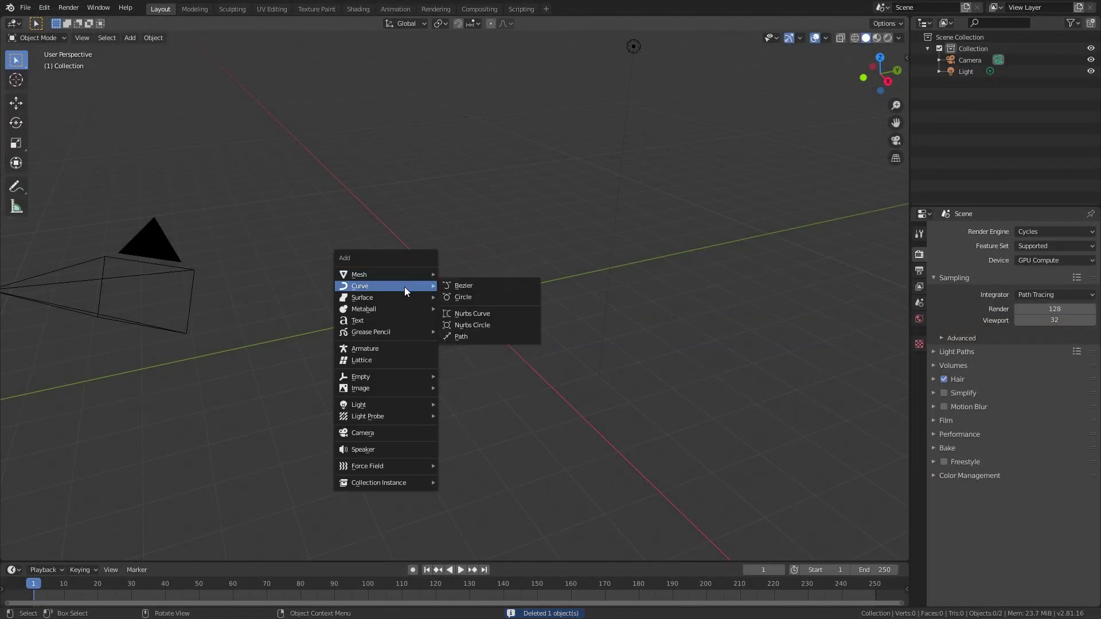
{"action": "left_click", "coordinate": [474, 297]}
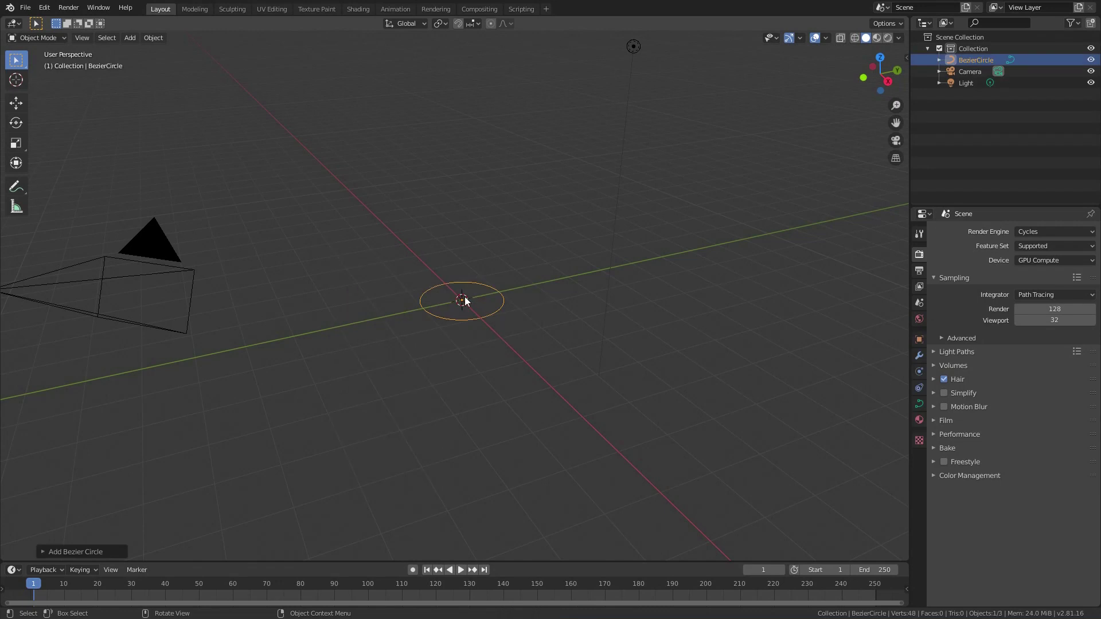
{"action": "middle_click_drag", "start_coordinate": [464, 300], "coordinate": [504, 336]}
{"action": "key", "text": "KP_7"}
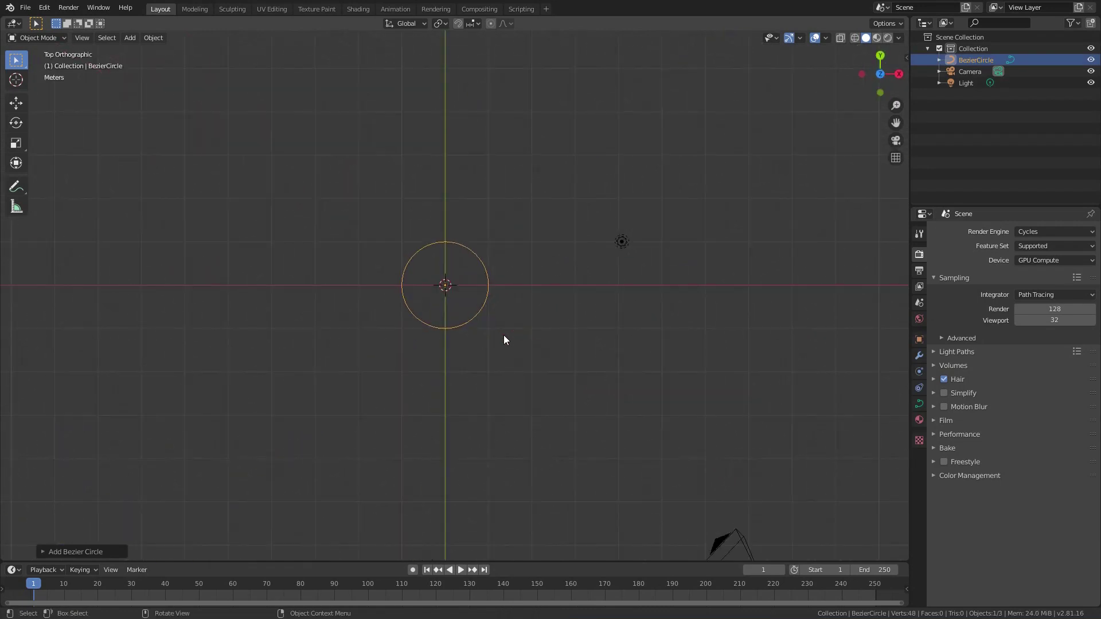
- Subdivide the circle's control points once in Edit Mode and show the subdivide settings
{"action": "scroll", "coordinate": [438, 281], "scroll_direction": "up", "scroll_amount": 4}
{"action": "key", "text": "Tab"}
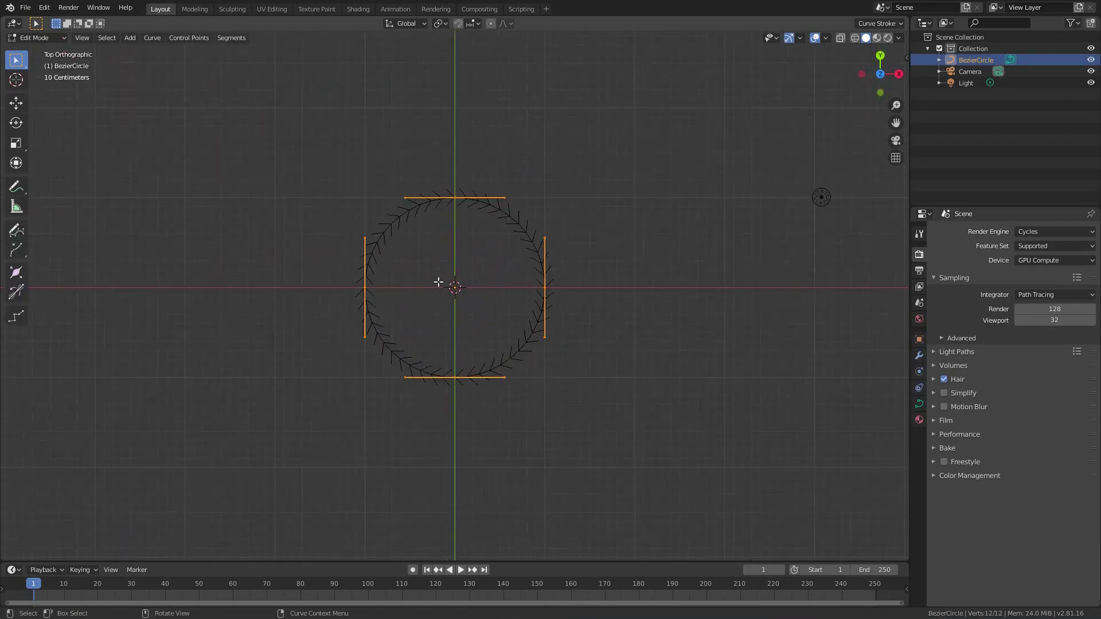
{"action": "right_click", "coordinate": [435, 211]}
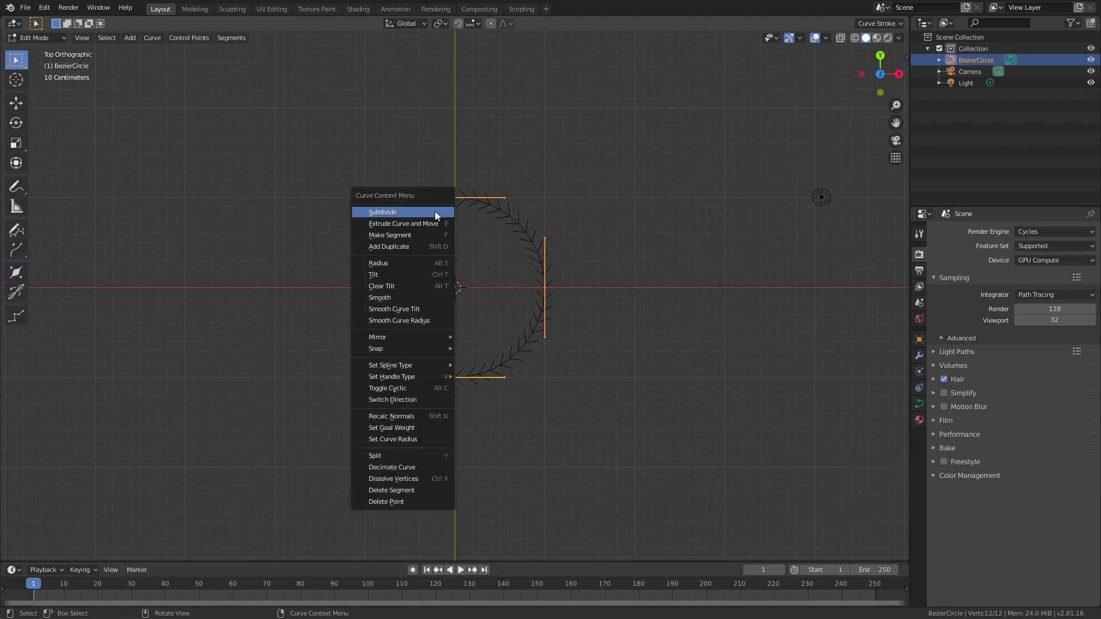
{"action": "left_click", "coordinate": [405, 212]}
{"action": "key", "text": "F9"}
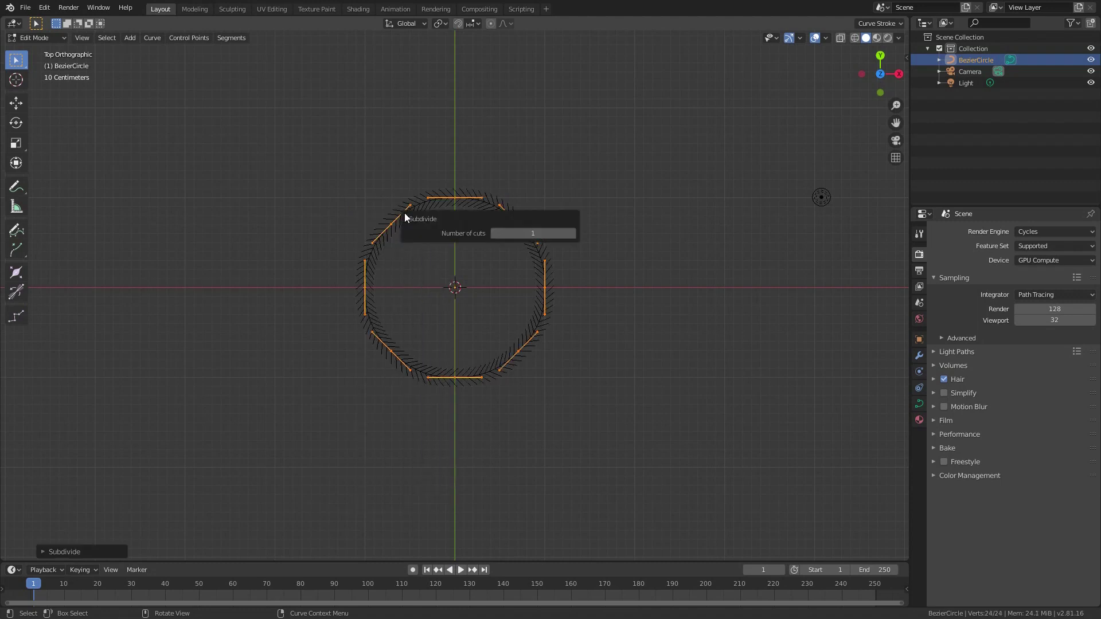
- Place a duplicate of the circle above the original and edit its points
{"action": "left_click", "coordinate": [78, 551]}
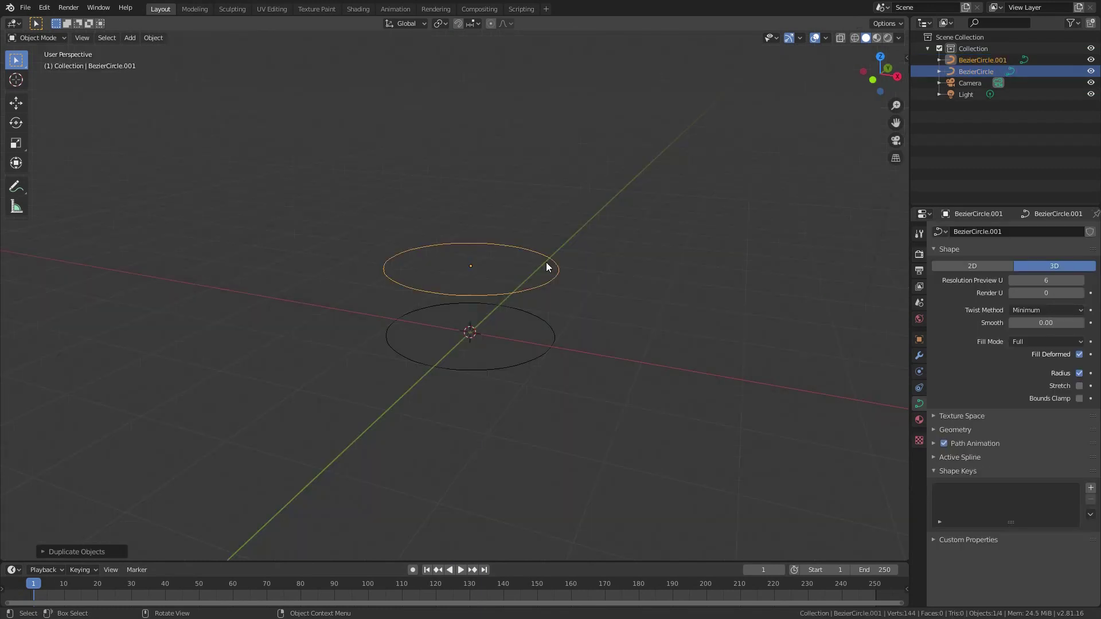
{"action": "left_click", "coordinate": [547, 262]}
{"action": "key", "text": "Tab"}
- Subdivide the upper circle to double its points, then view it from the top
{"action": "middle_click_drag", "start_coordinate": [546, 262], "coordinate": [530, 301]}
{"action": "right_click", "coordinate": [524, 300]}
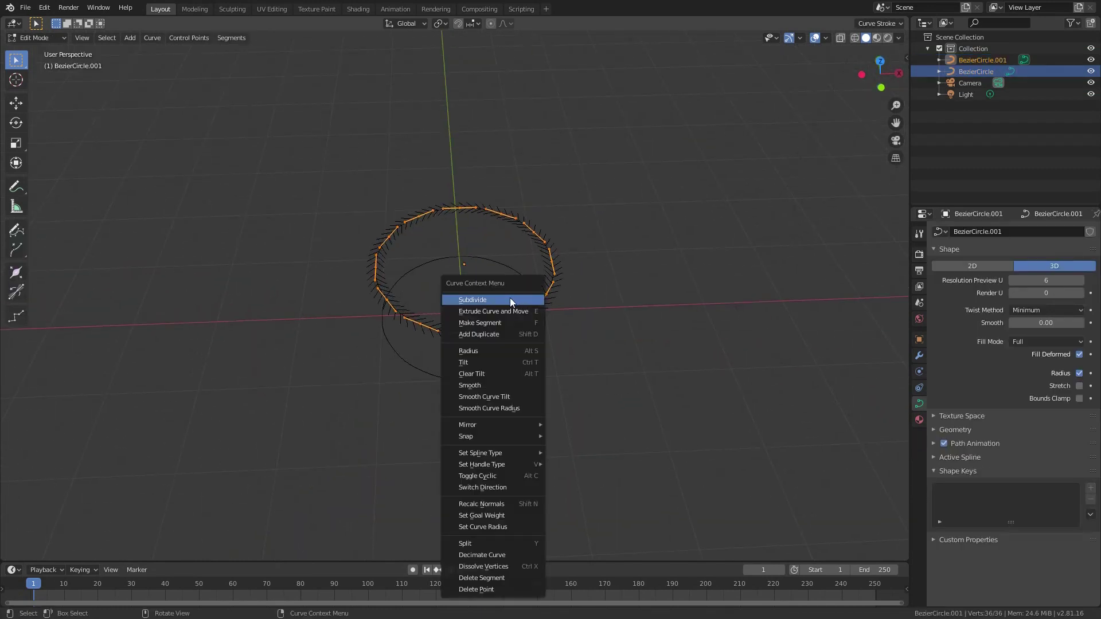
{"action": "left_click", "coordinate": [510, 300]}
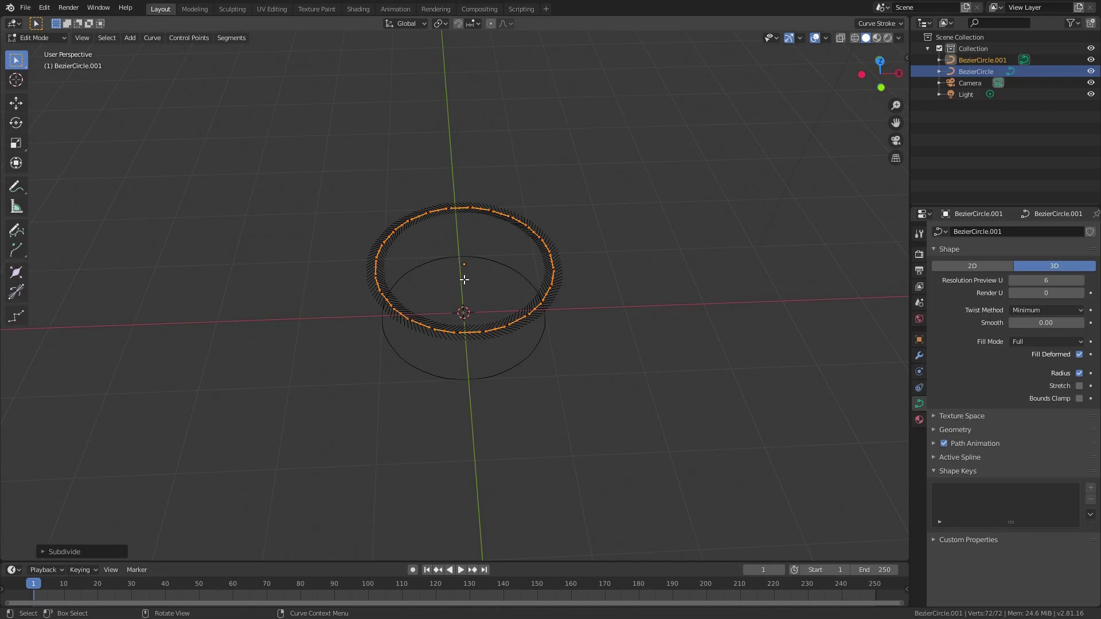
{"action": "middle_click_drag", "start_coordinate": [439, 273], "coordinate": [445, 294]}
{"action": "key", "text": "KP_7"}
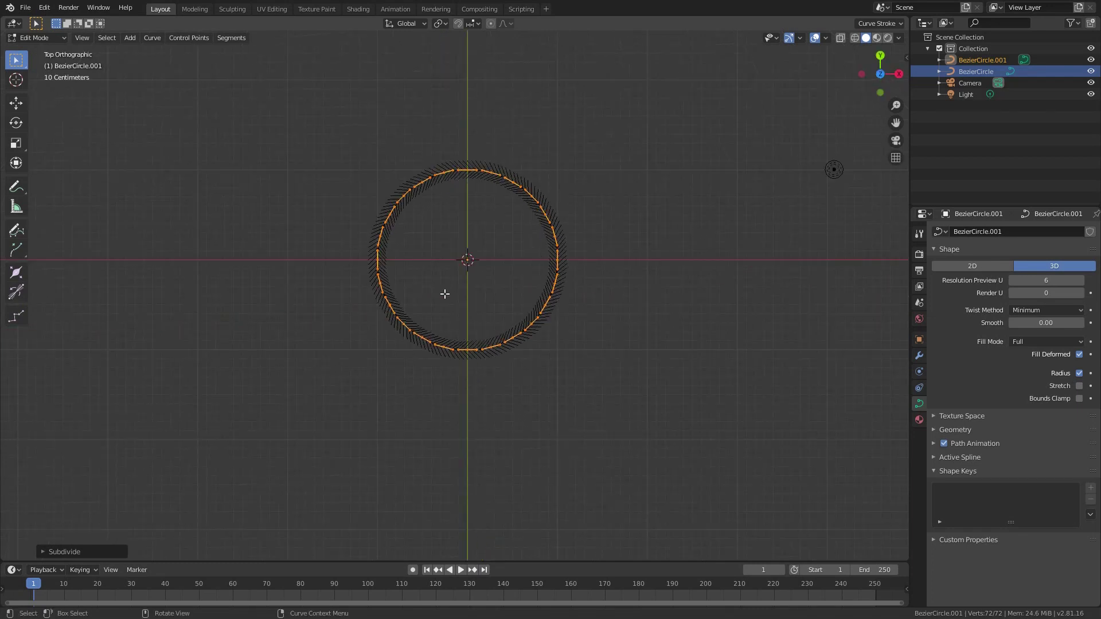
{"action": "scroll", "coordinate": [469, 158], "scroll_direction": "up", "scroll_amount": 6}
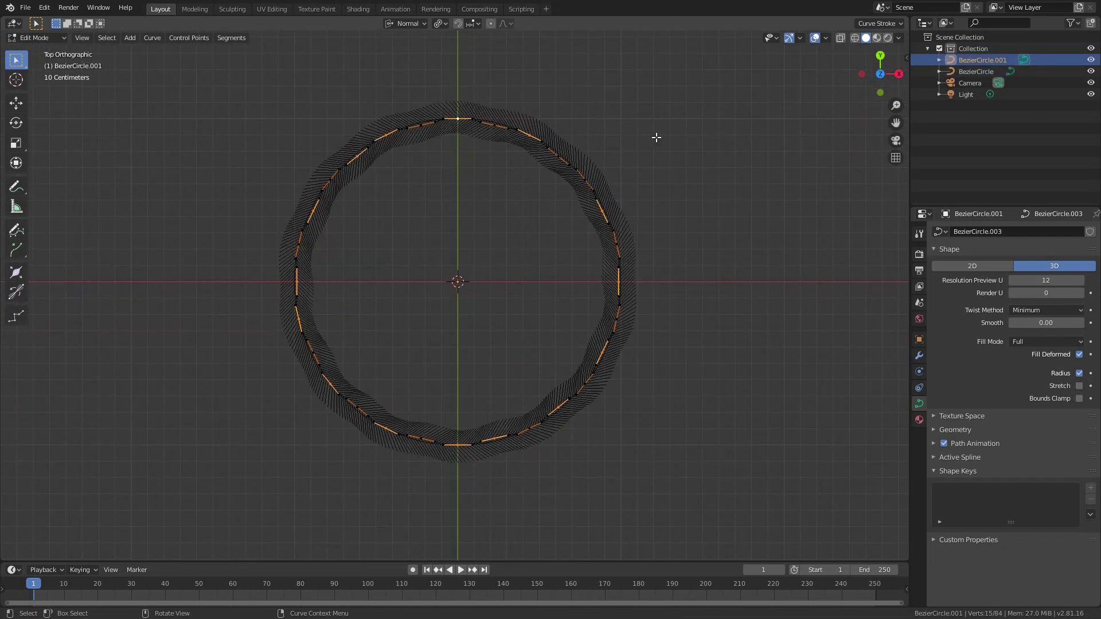
- Scale the selected points along normal Z to give the rings rippled outlines
{"action": "key", "text": "s"}
{"action": "key", "text": "z"}
{"action": "key", "text": "z"}
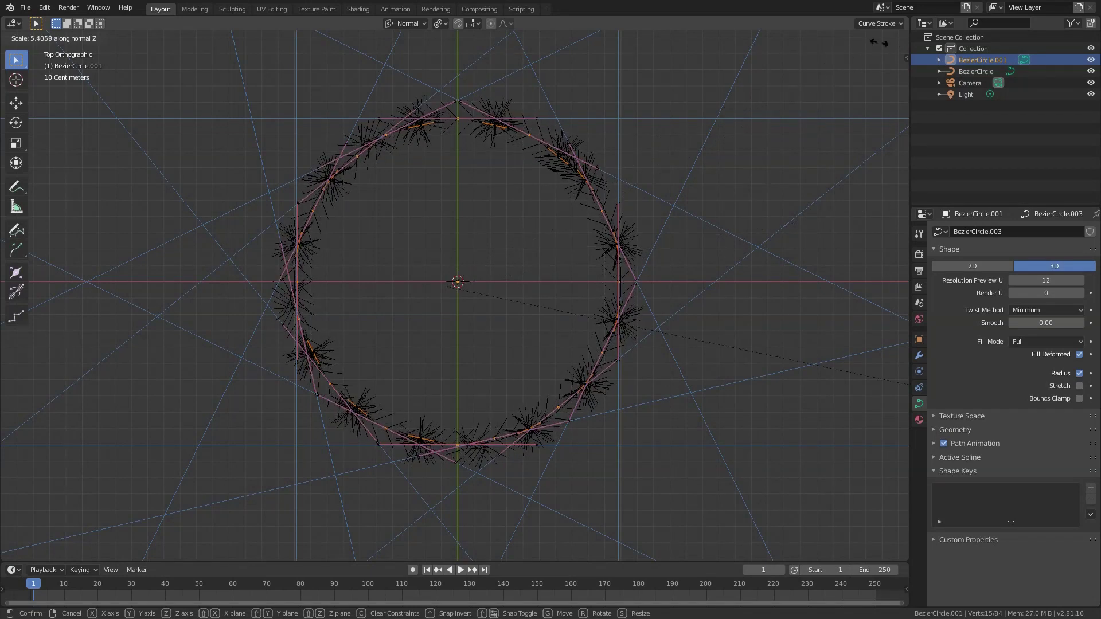
{"action": "left_click", "coordinate": [544, 182]}
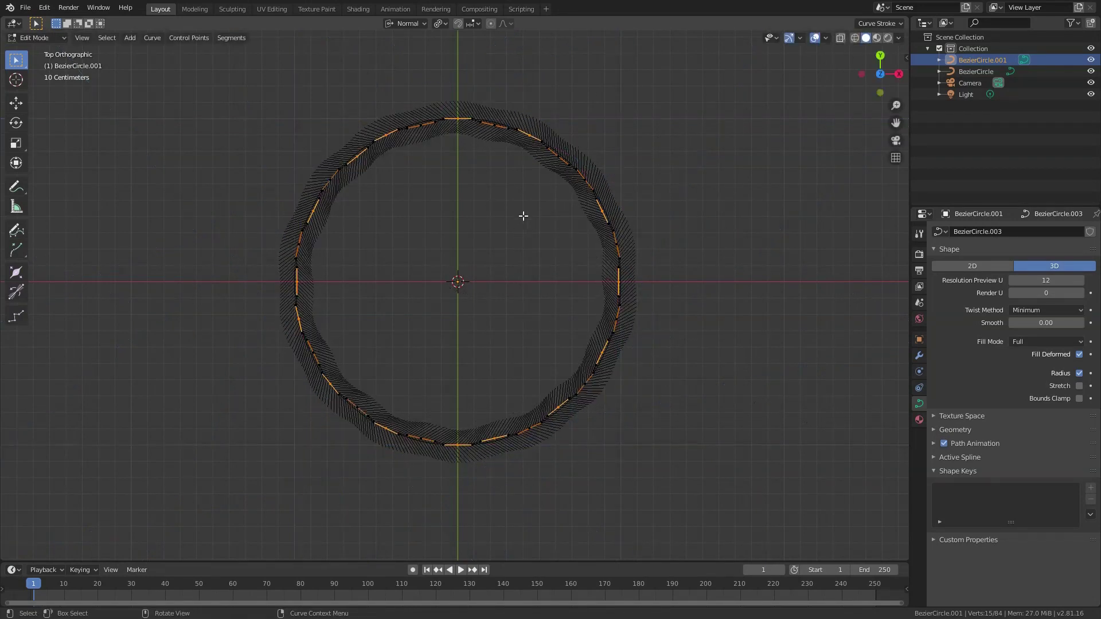
{"action": "middle_click_drag", "start_coordinate": [523, 216], "coordinate": [300, 310], "text": "shift"}
{"action": "key", "text": "s"}
{"action": "key", "text": "z"}
{"action": "key", "text": "z"}
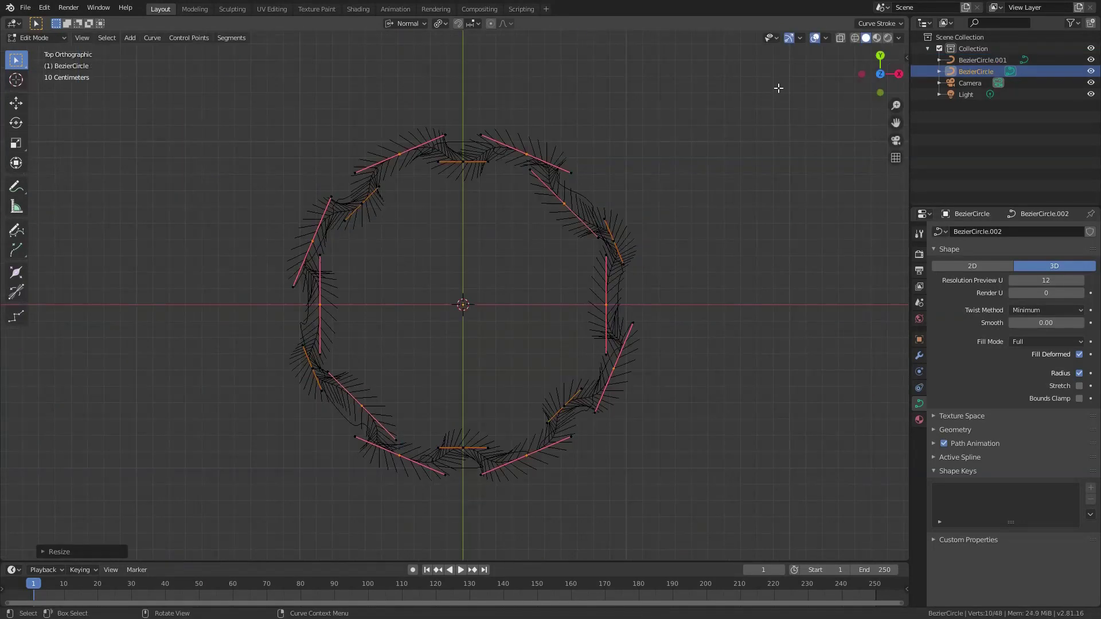
- Lower the lower circle's Resolution Preview U from 12 to 6
{"action": "left_click", "coordinate": [1012, 281]}
{"action": "left_click", "coordinate": [1011, 281]}
{"action": "left_click", "coordinate": [1012, 281]}
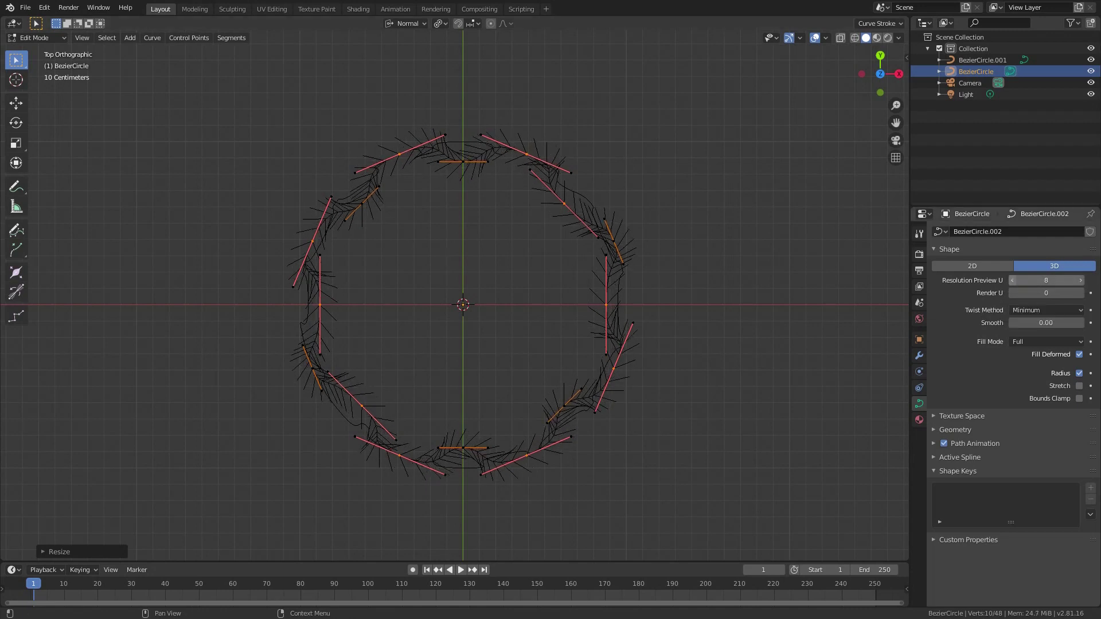
{"action": "left_click", "coordinate": [1012, 281]}
{"action": "left_click", "coordinate": [1011, 281]}
{"action": "left_click", "coordinate": [1011, 281]}
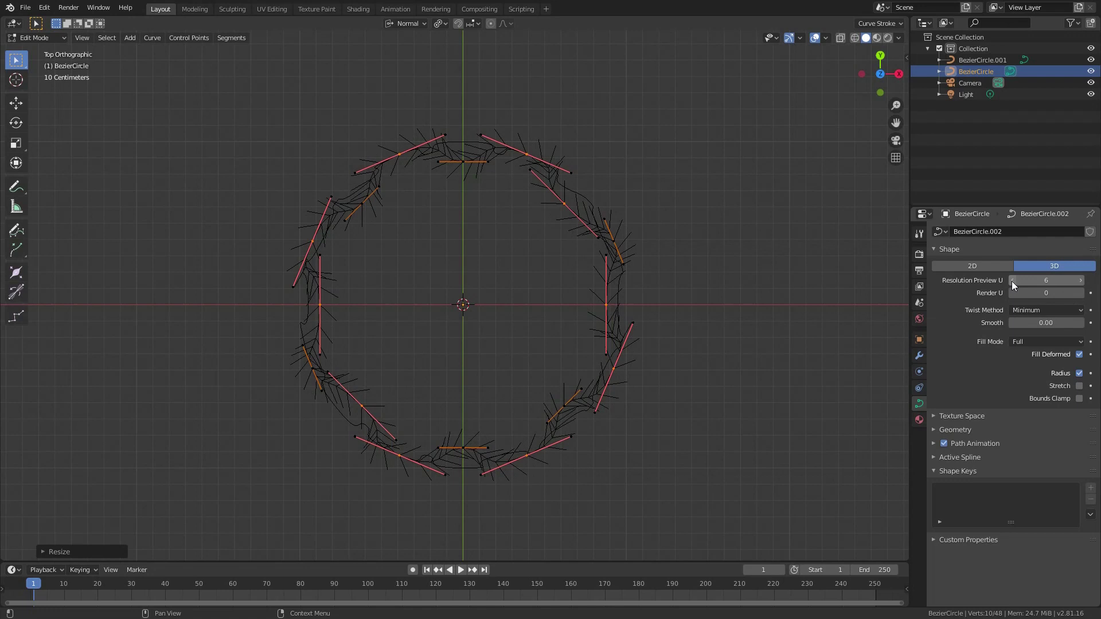
- Select the upper ring BezierCircle.001 and lower its preview resolution to 6
{"action": "key", "text": "Tab"}
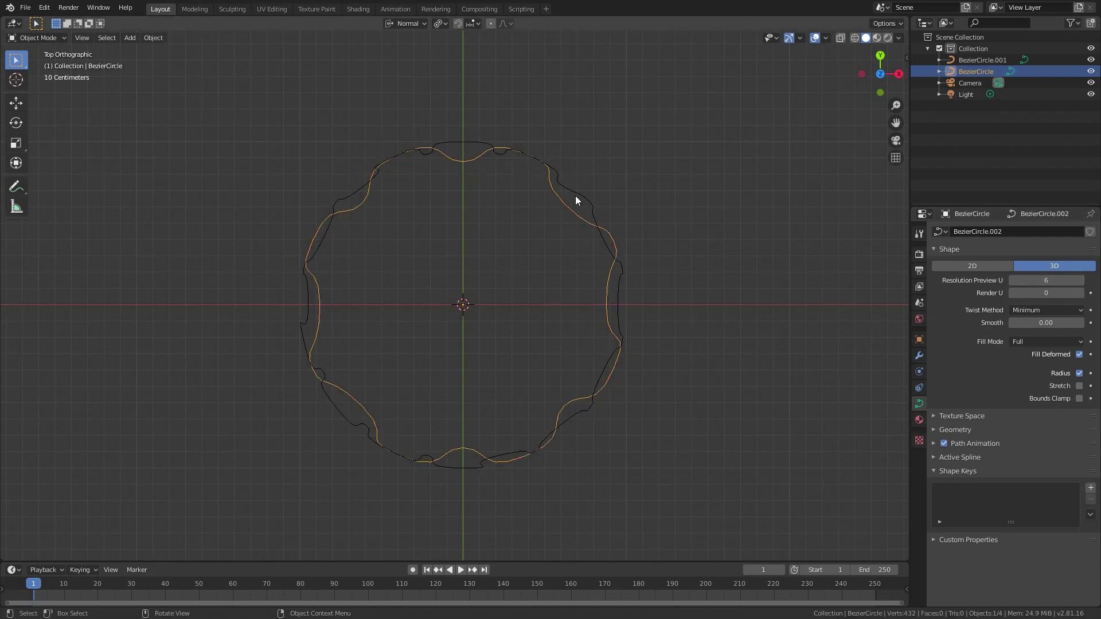
{"action": "left_click", "coordinate": [577, 189]}
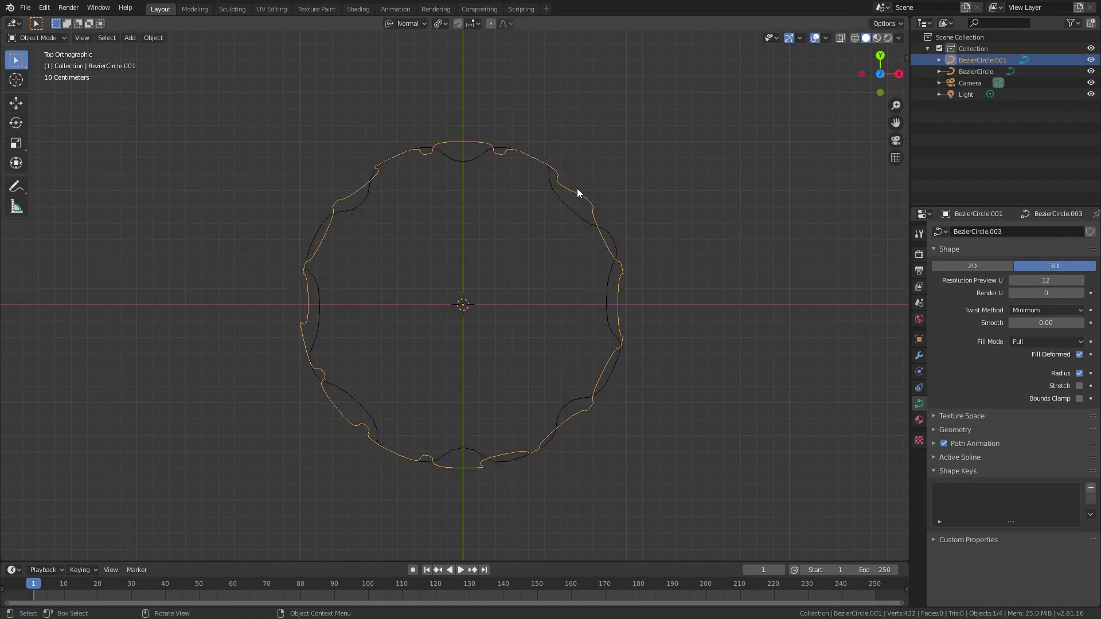
{"action": "left_click", "coordinate": [1013, 281]}
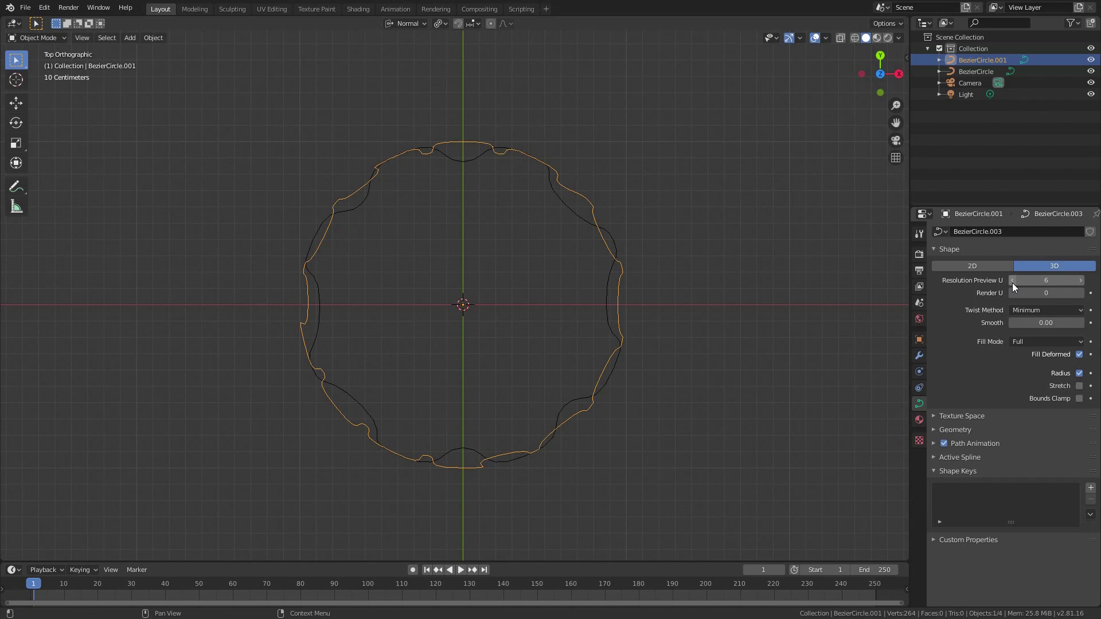
{"action": "left_click", "coordinate": [1013, 281]}
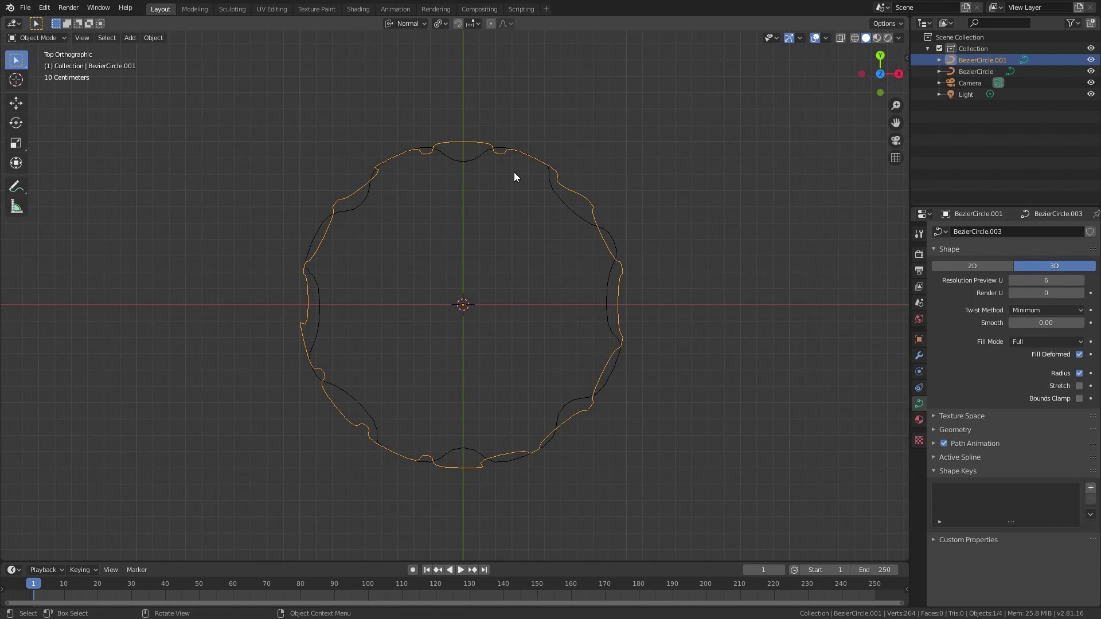
{"action": "middle_click_drag", "start_coordinate": [514, 172], "coordinate": [489, 146]}
- Join the two rings into one object and convert it to a mesh
{"action": "left_click", "coordinate": [408, 185], "text": "shift"}
{"action": "key", "text": "ctrl+j"}
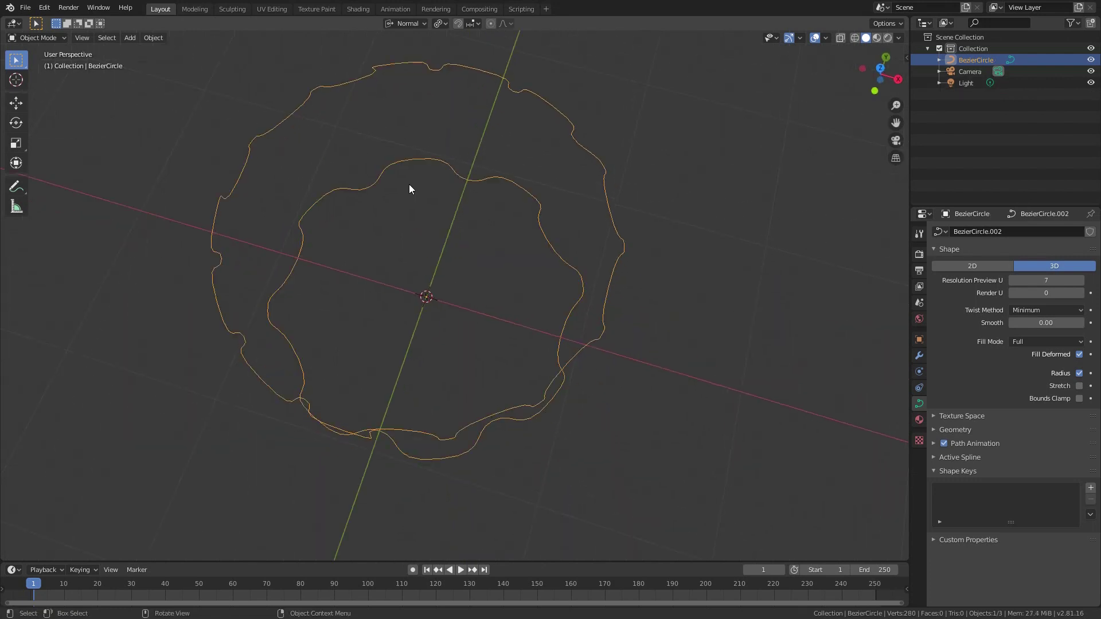
{"action": "left_click", "coordinate": [155, 38]}
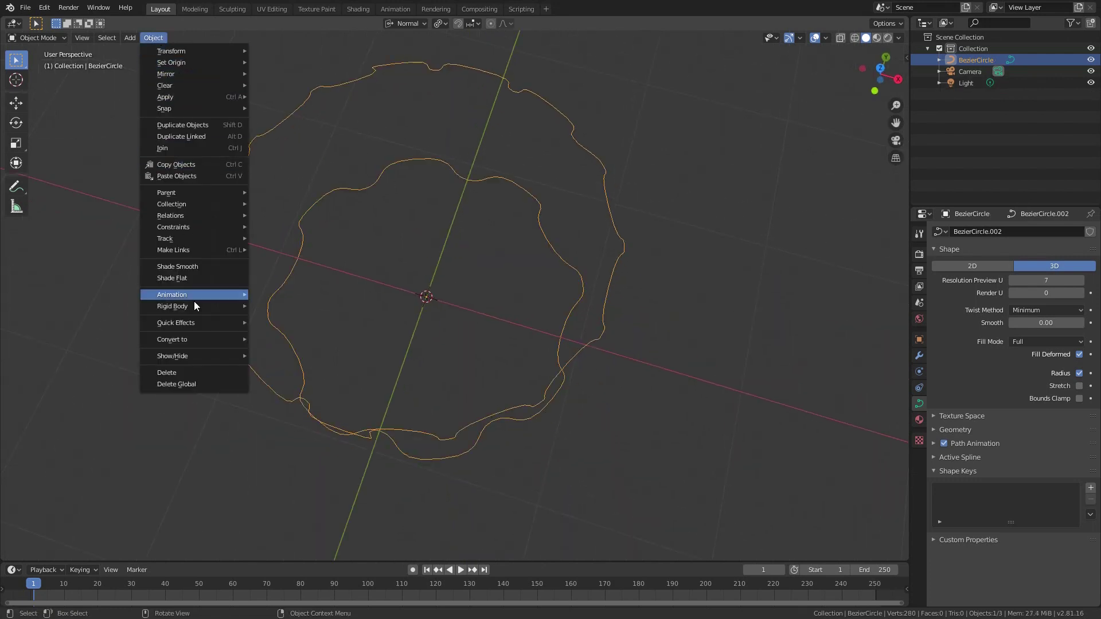
{"action": "mouse_move", "coordinate": [193, 339]}
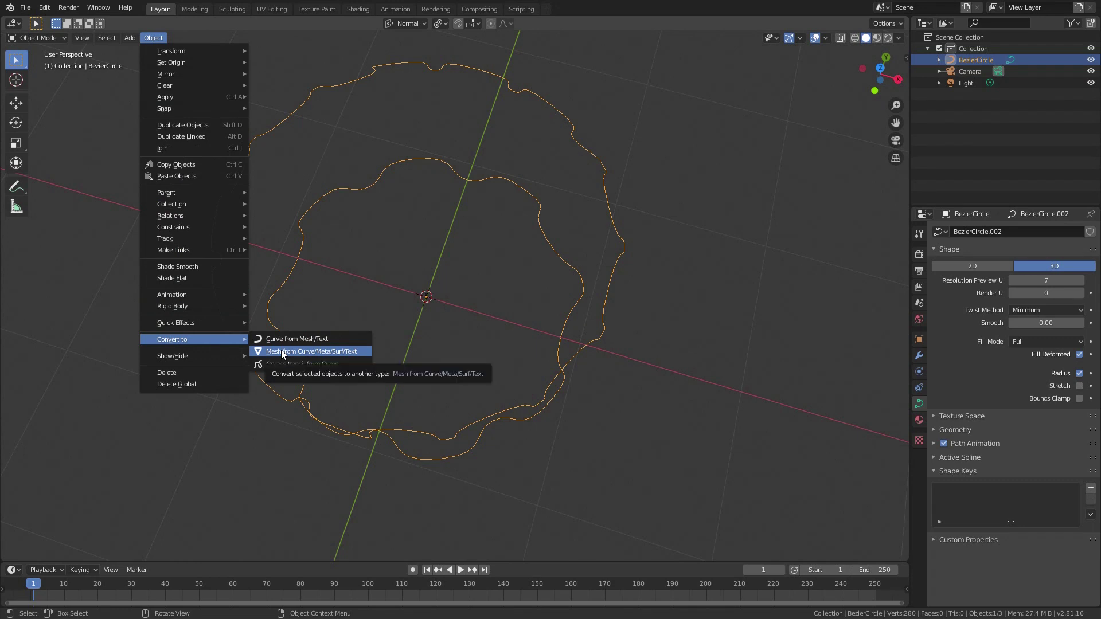
{"action": "left_click", "coordinate": [322, 353]}
- Enter Edit Mode on the new mesh and orbit to inspect its vertices
{"action": "key", "text": "Tab"}
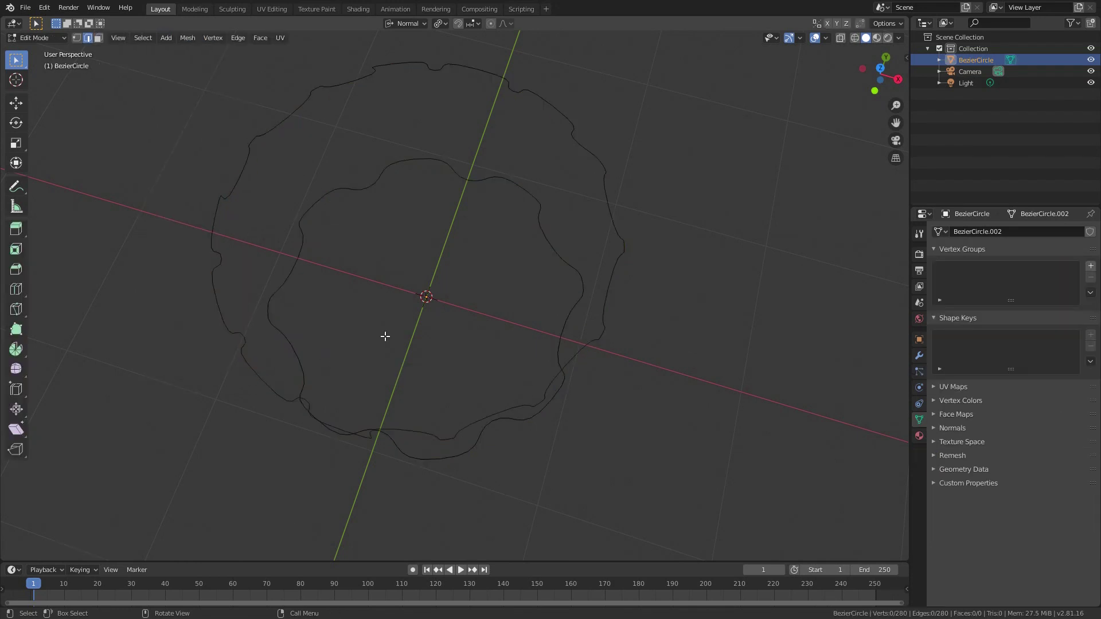
{"action": "middle_click_drag", "start_coordinate": [381, 332], "coordinate": [373, 281]}
{"action": "key", "text": "Tab"}
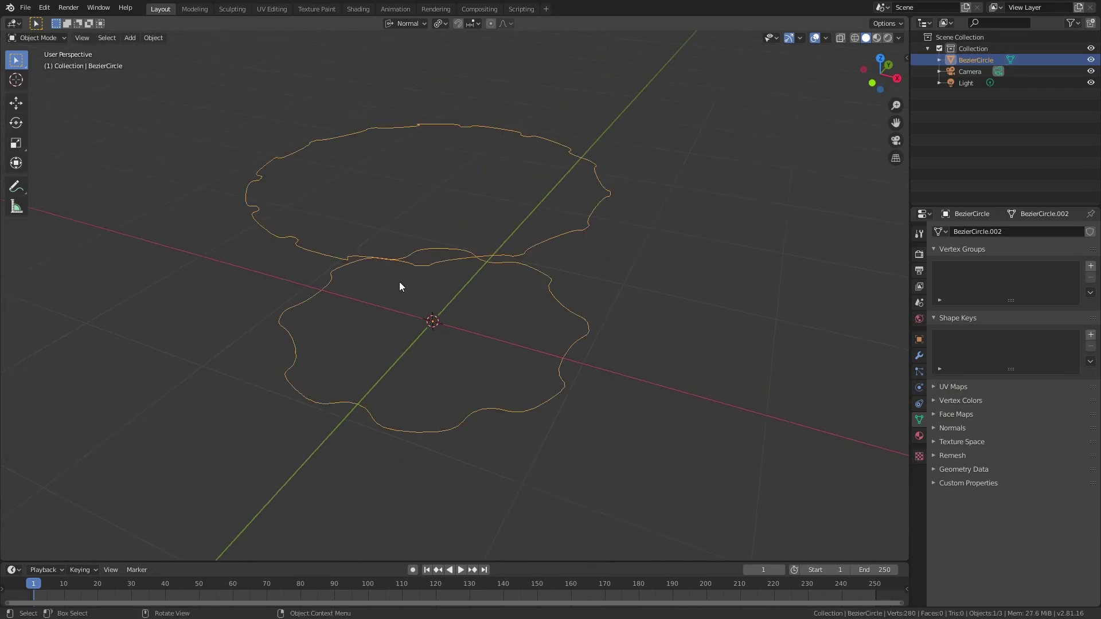
{"action": "key", "text": "Tab"}
- Select both loops and bridge them into a rippled wall of faces
{"action": "key", "text": "a"}
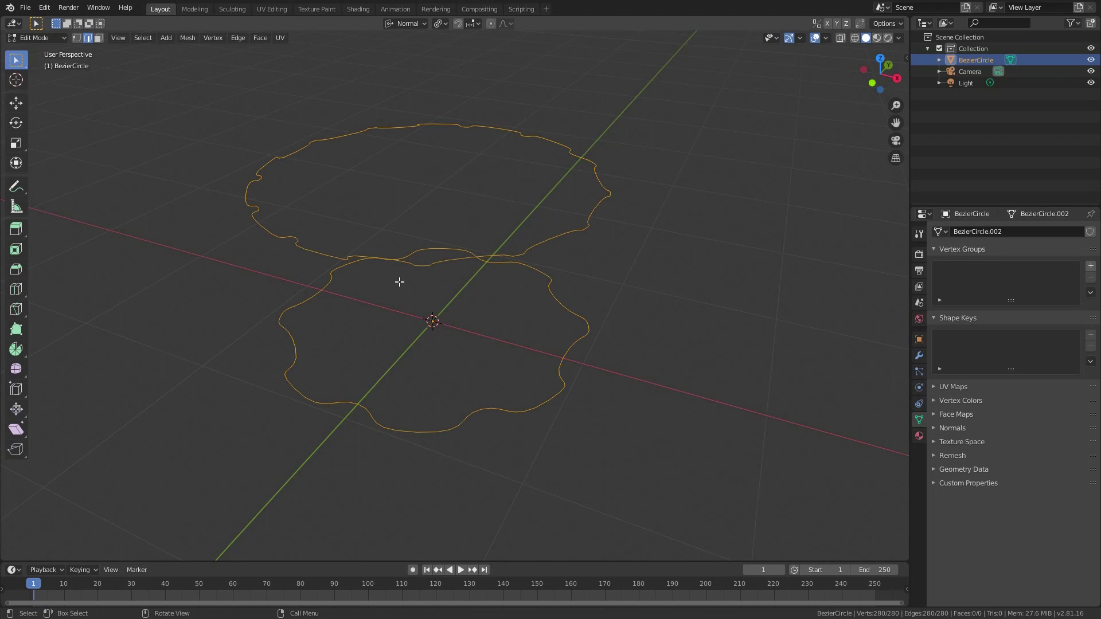
{"action": "right_click", "coordinate": [400, 285]}
{"action": "left_click", "coordinate": [399, 282]}
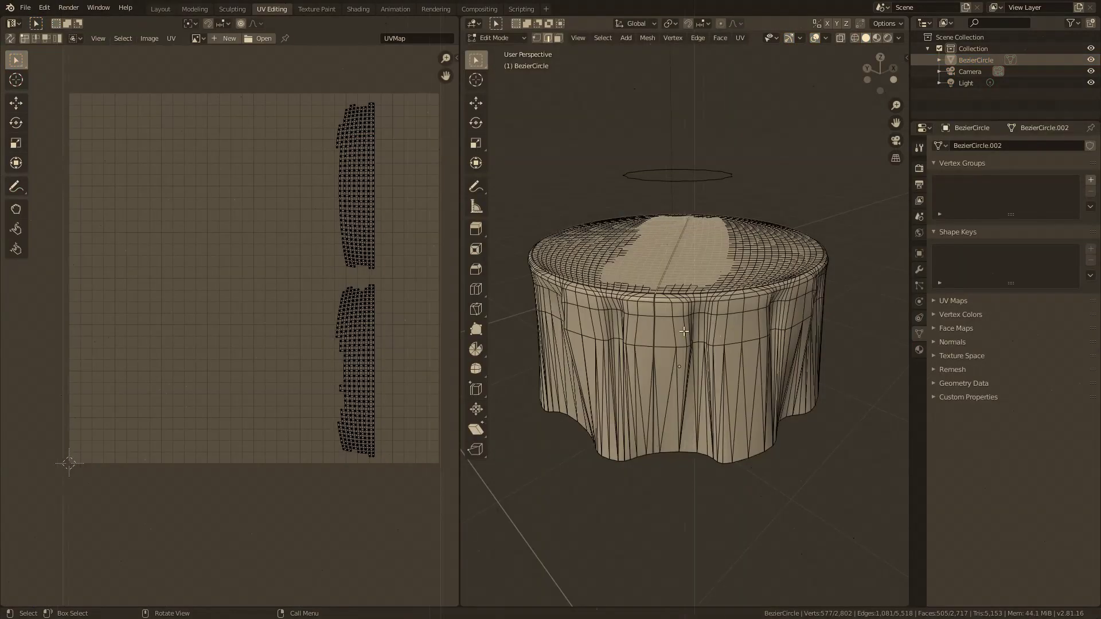
- Clear the seams on the selected edges of the tablecloth
{"action": "key", "text": "ctrl+e"}
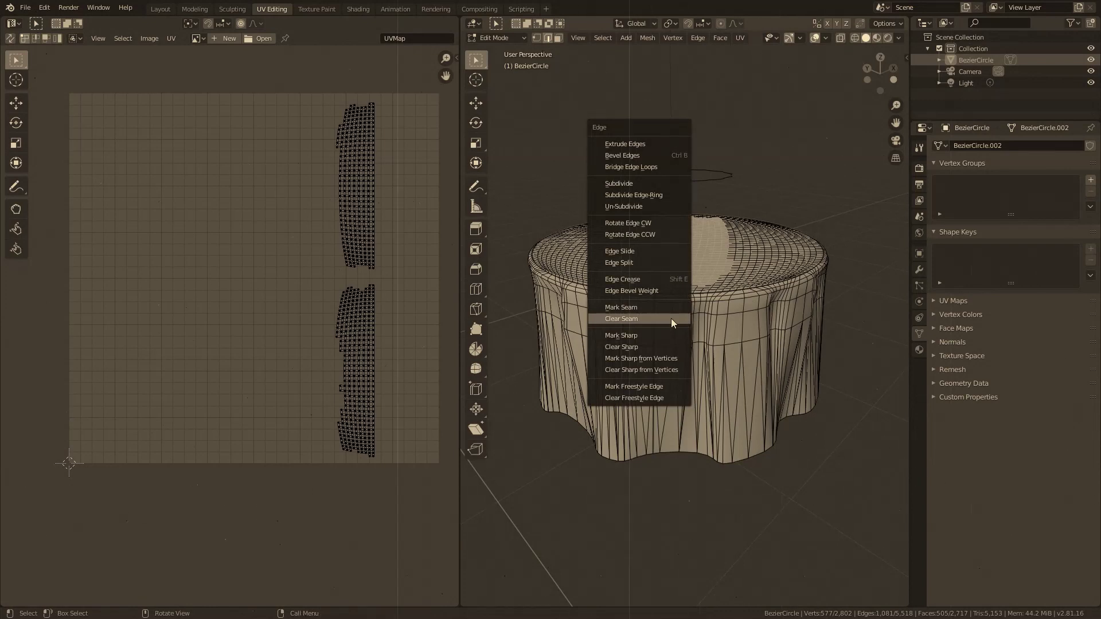
{"action": "left_click", "coordinate": [671, 319]}
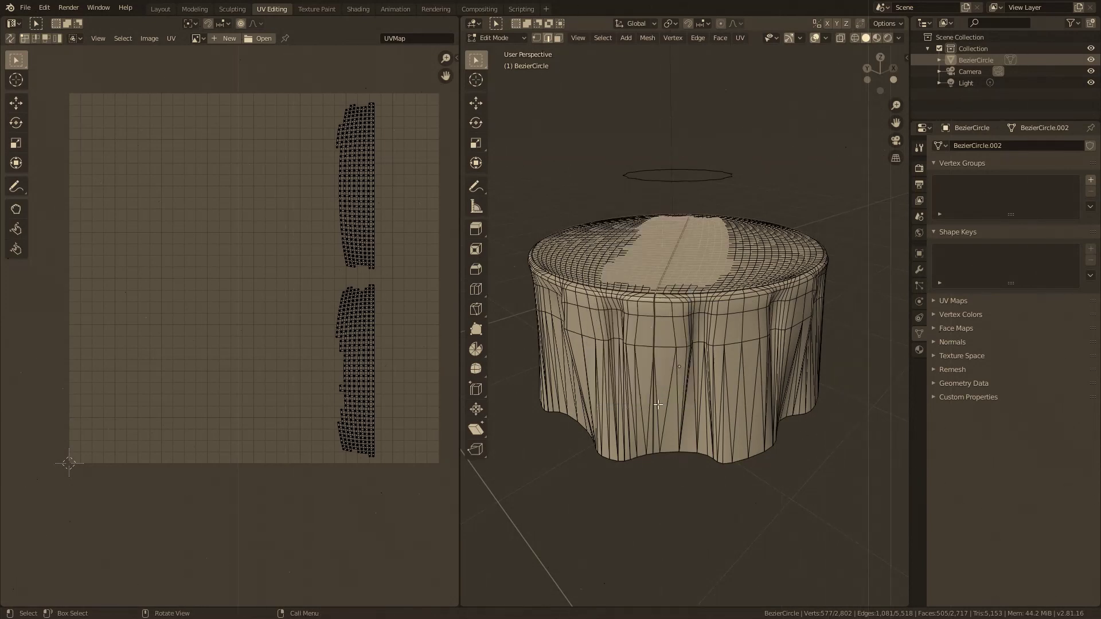
{"action": "middle_click_drag", "start_coordinate": [658, 405], "coordinate": [660, 311]}
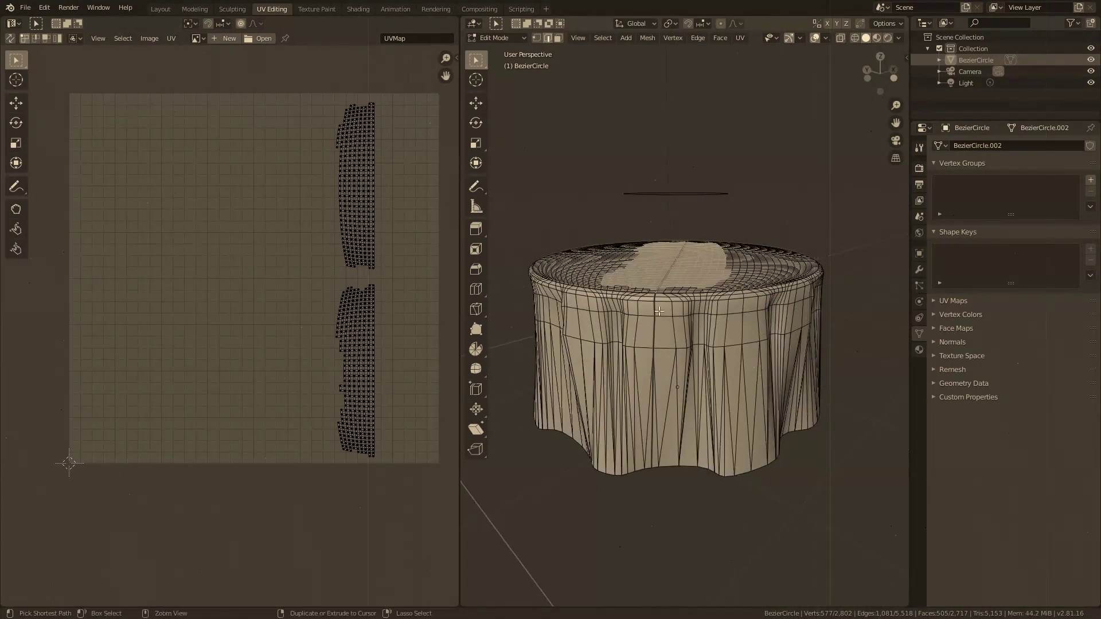
{"action": "key", "text": "ctrl+e"}
{"action": "left_click", "coordinate": [659, 311]}
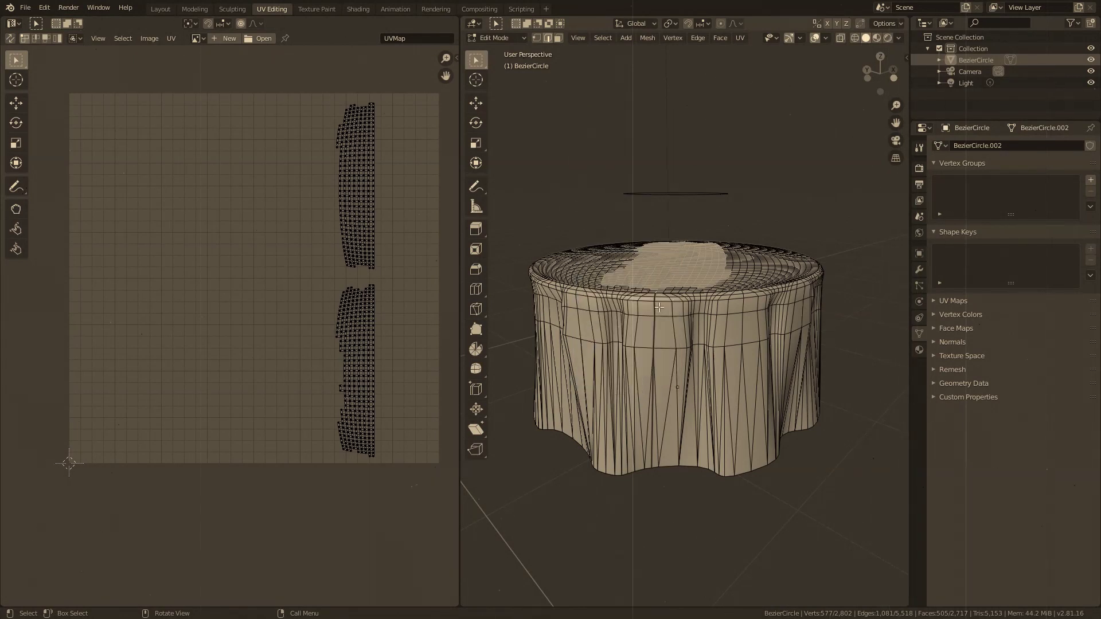
- Unwrap the whole mesh into fresh UV islands: two side strips and a round top
{"action": "key", "text": "a"}
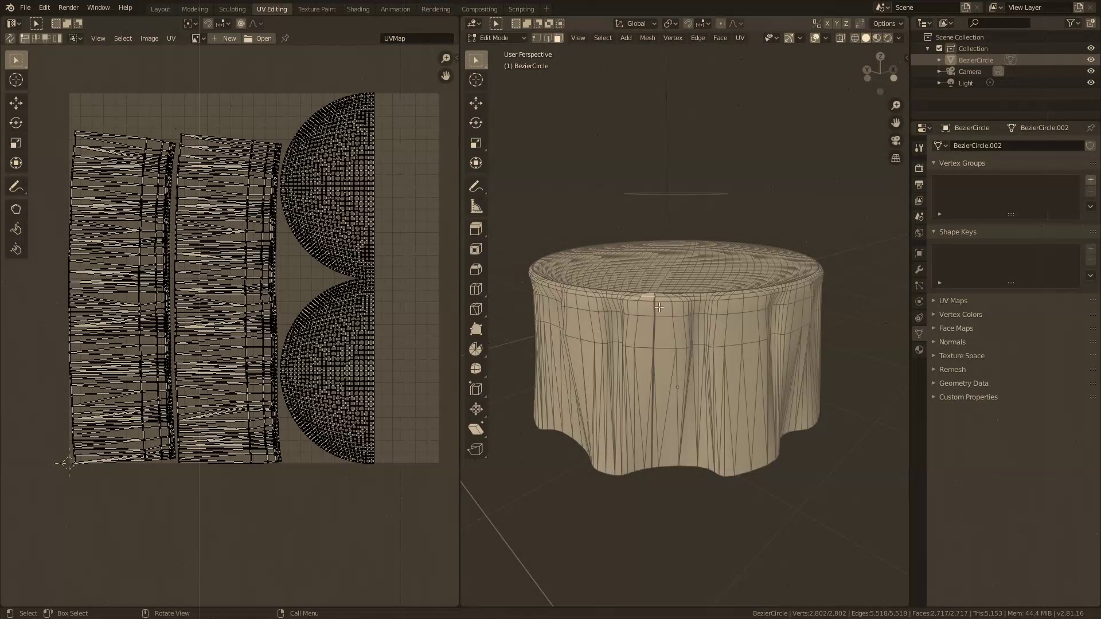
{"action": "key", "text": "u"}
{"action": "left_click", "coordinate": [659, 307]}
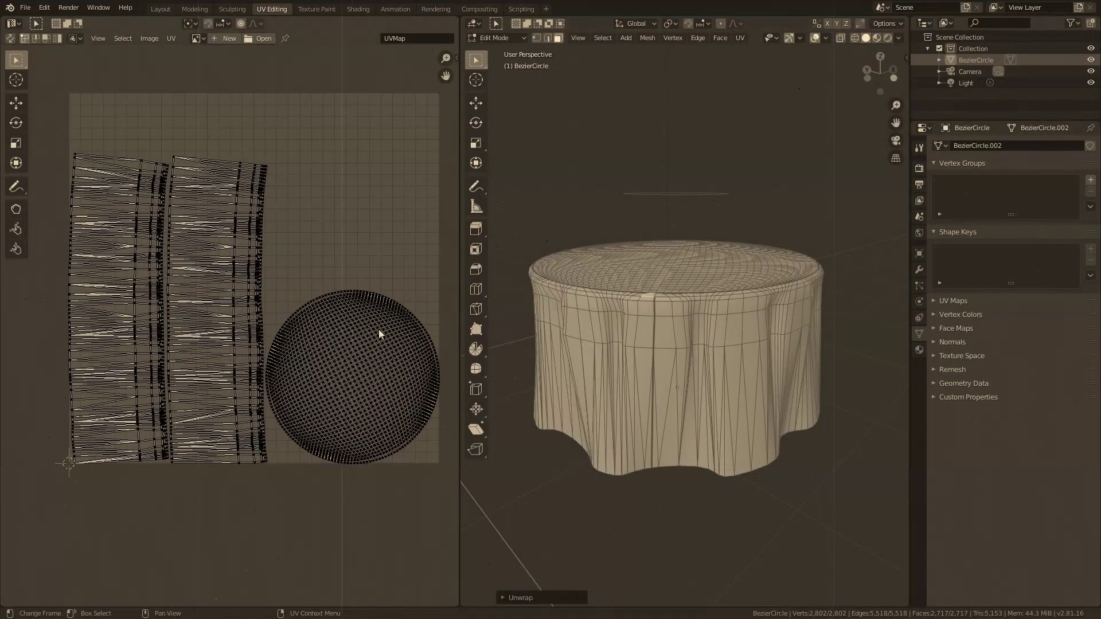
{"action": "scroll", "coordinate": [351, 390], "scroll_direction": "up", "scroll_amount": 5}
{"action": "scroll", "coordinate": [414, 367], "scroll_direction": "down", "scroll_amount": 3}
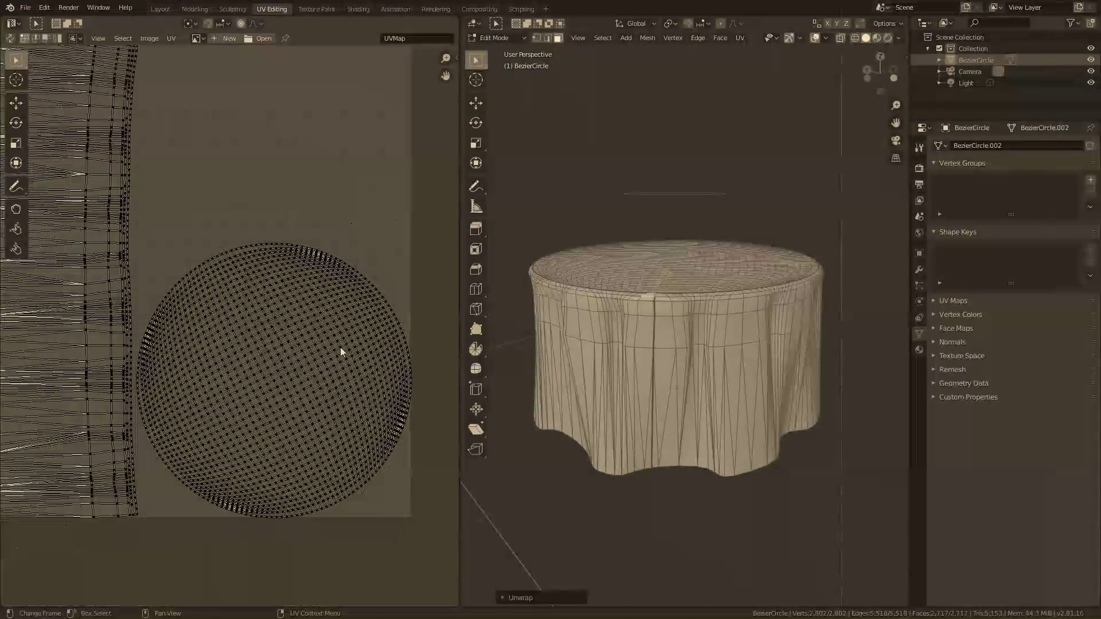
{"action": "scroll", "coordinate": [327, 338], "scroll_direction": "down", "scroll_amount": 2}
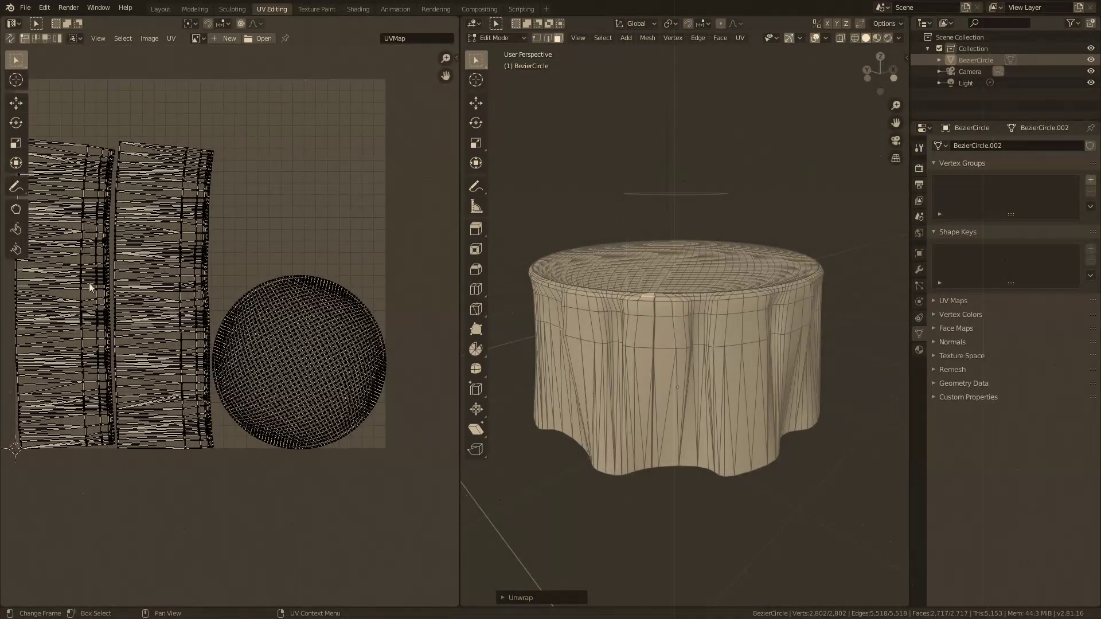
{"action": "scroll", "coordinate": [680, 361], "scroll_direction": "up", "scroll_amount": 2}
{"action": "scroll", "coordinate": [699, 367], "scroll_direction": "down", "scroll_amount": 5}
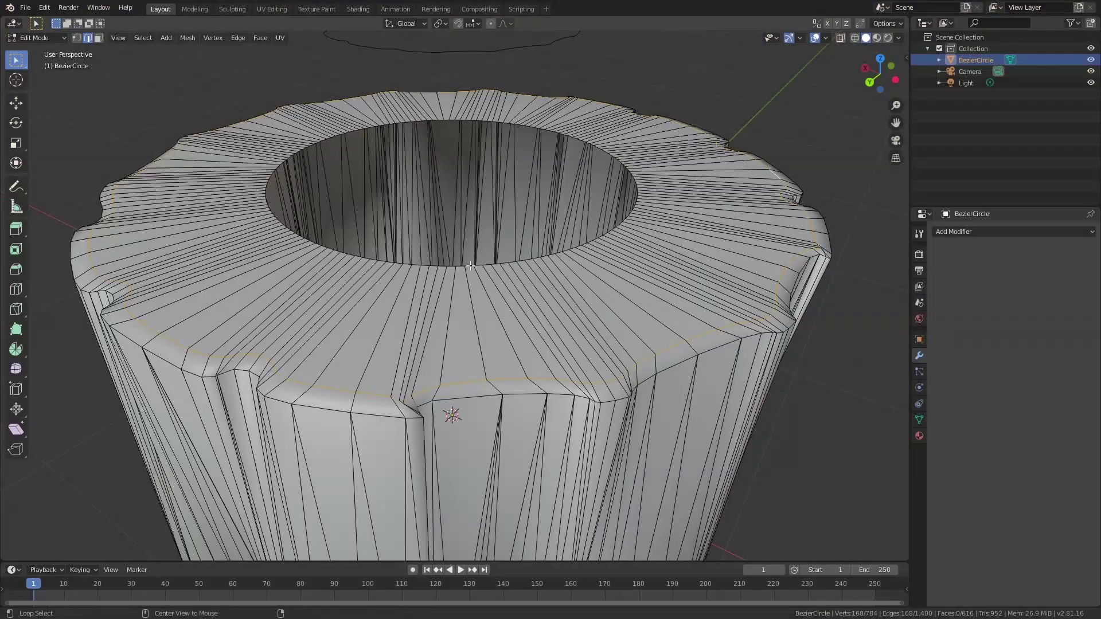
- Grid-fill the edge loop around the top hole to close it
{"action": "left_click", "coordinate": [470, 266], "text": "alt"}
{"action": "middle_click_drag", "start_coordinate": [470, 267], "coordinate": [494, 239]}
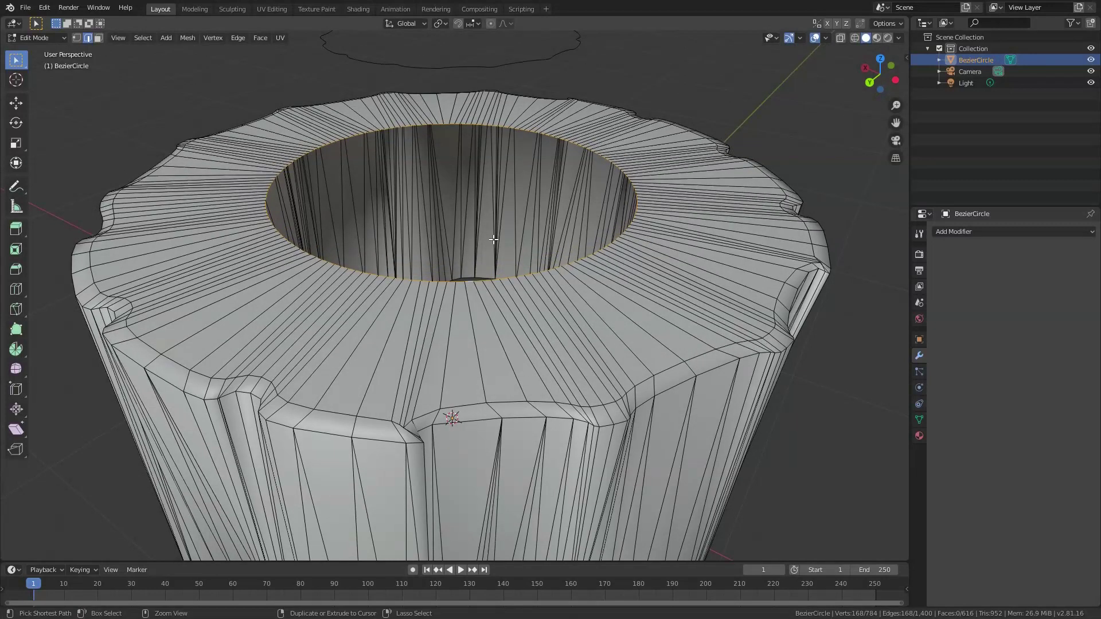
{"action": "key", "text": "ctrl+f"}
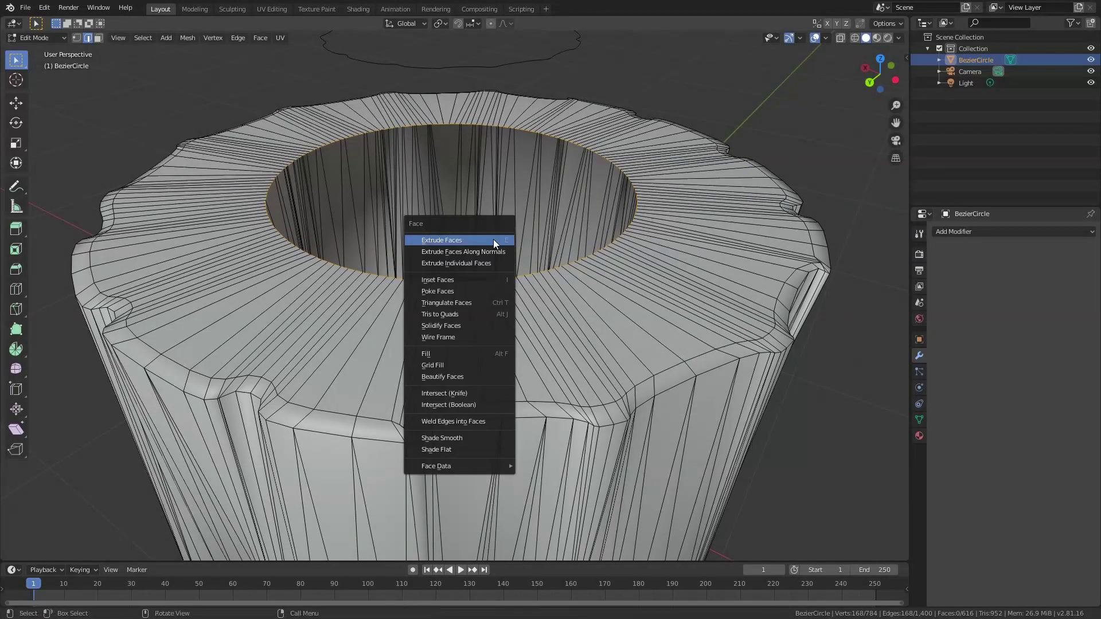
{"action": "left_click", "coordinate": [433, 365]}
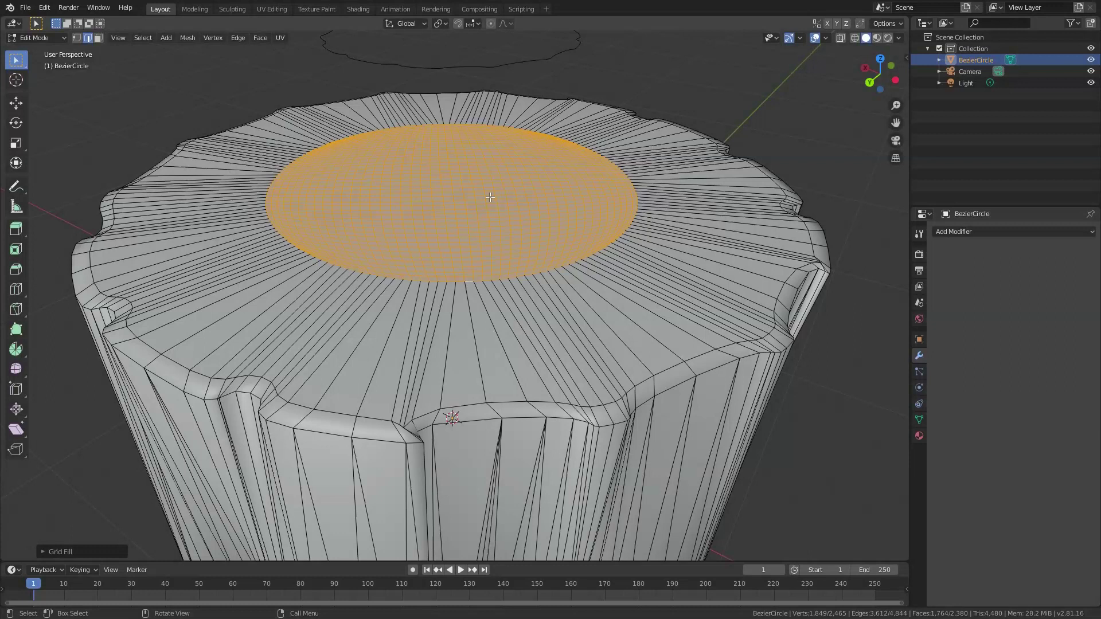
- Return to Object Mode and orbit around the cloth to inspect the solid top
{"action": "middle_click_drag", "start_coordinate": [490, 197], "coordinate": [457, 307]}
{"action": "scroll", "coordinate": [459, 301], "scroll_direction": "down", "scroll_amount": 5}
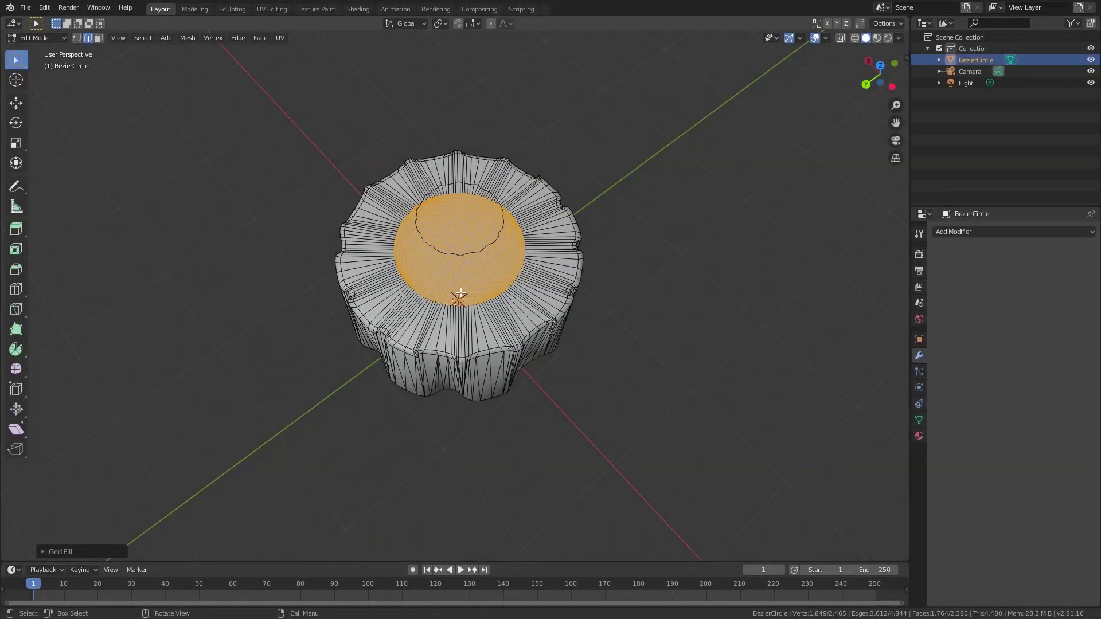
{"action": "key", "text": "Tab"}
{"action": "scroll", "coordinate": [486, 290], "scroll_direction": "up", "scroll_amount": 6}
{"action": "scroll", "coordinate": [471, 301], "scroll_direction": "down", "scroll_amount": 2}
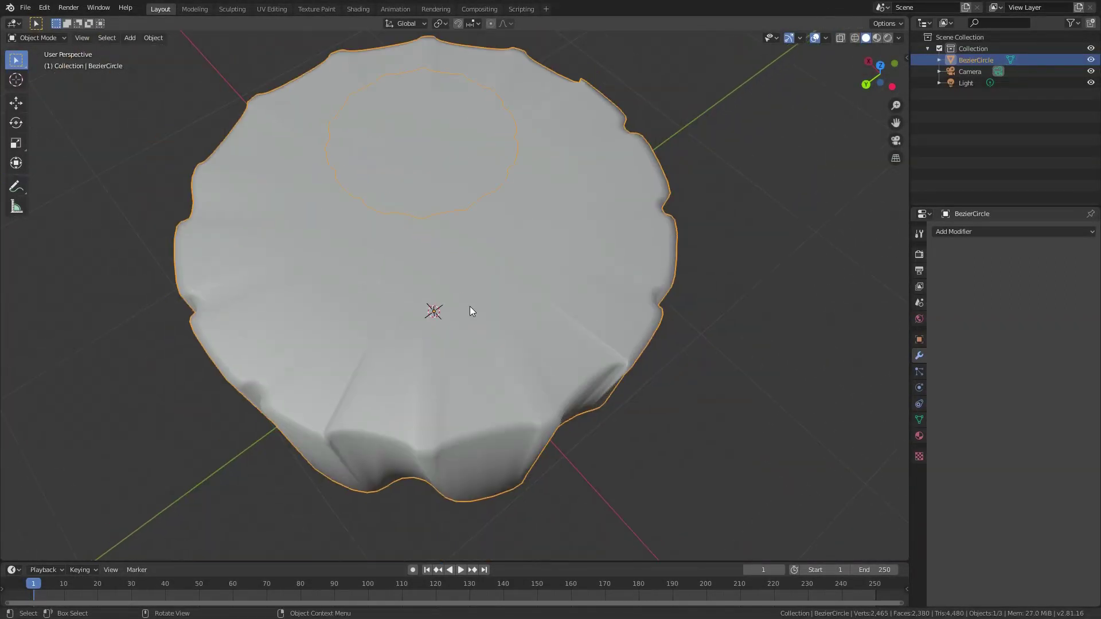
{"action": "middle_click_drag", "start_coordinate": [470, 311], "coordinate": [464, 281]}
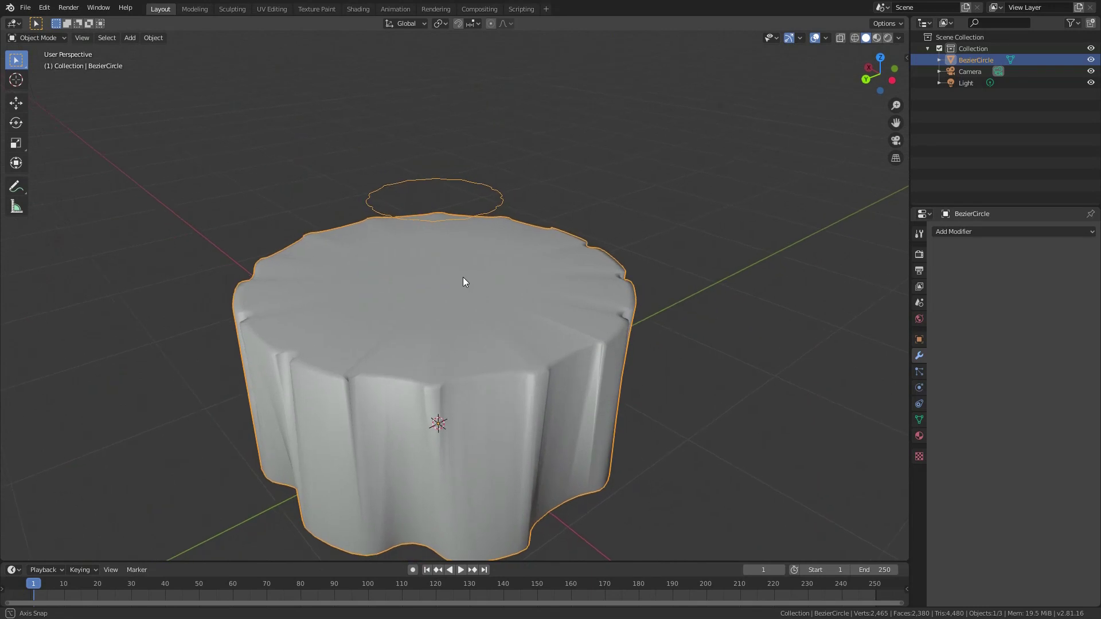
{"action": "scroll", "coordinate": [538, 326], "scroll_direction": "up", "scroll_amount": 5}
{"action": "middle_click_drag", "start_coordinate": [539, 325], "coordinate": [509, 302]}
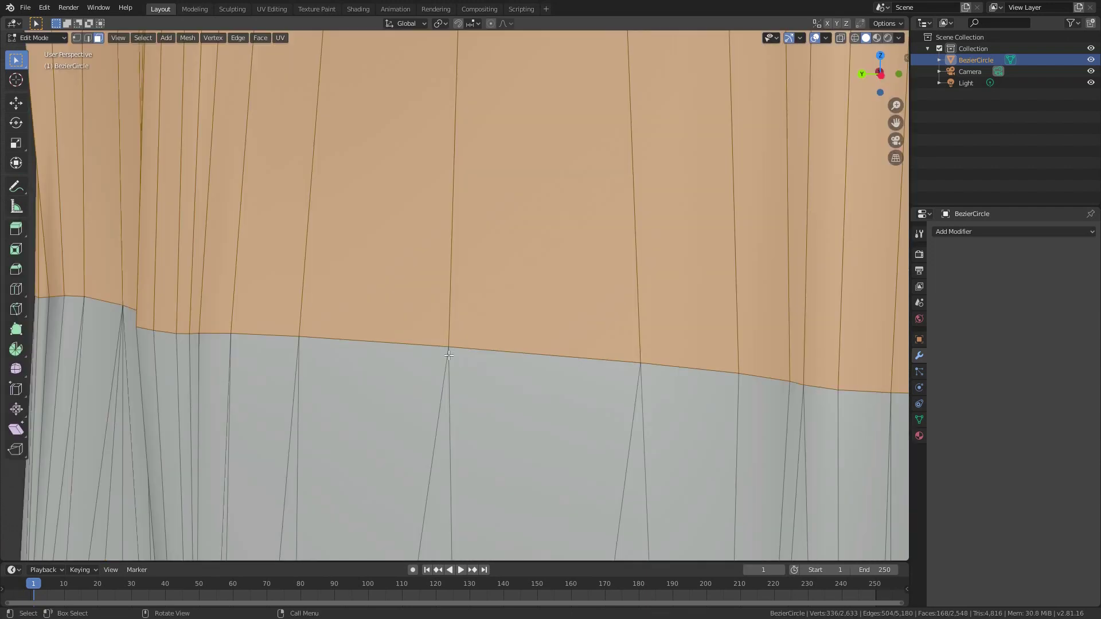
- In edge select mode, raise the lower side edge loop about 0.108 m along Z
{"action": "scroll", "coordinate": [440, 357], "scroll_direction": "down", "scroll_amount": 2}
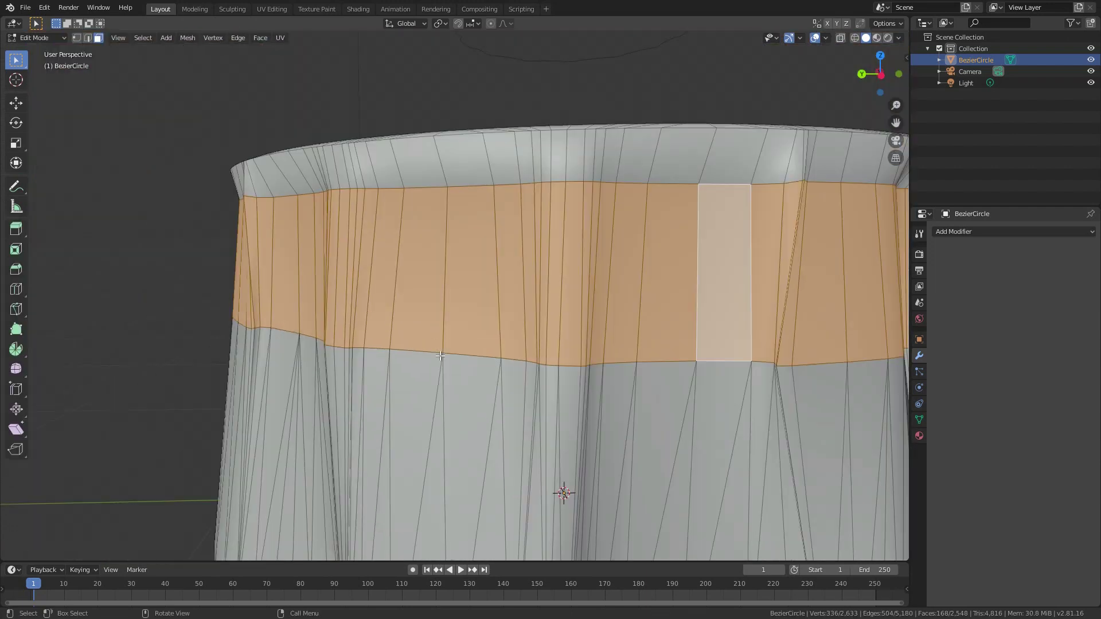
{"action": "scroll", "coordinate": [440, 356], "scroll_direction": "down", "scroll_amount": 3}
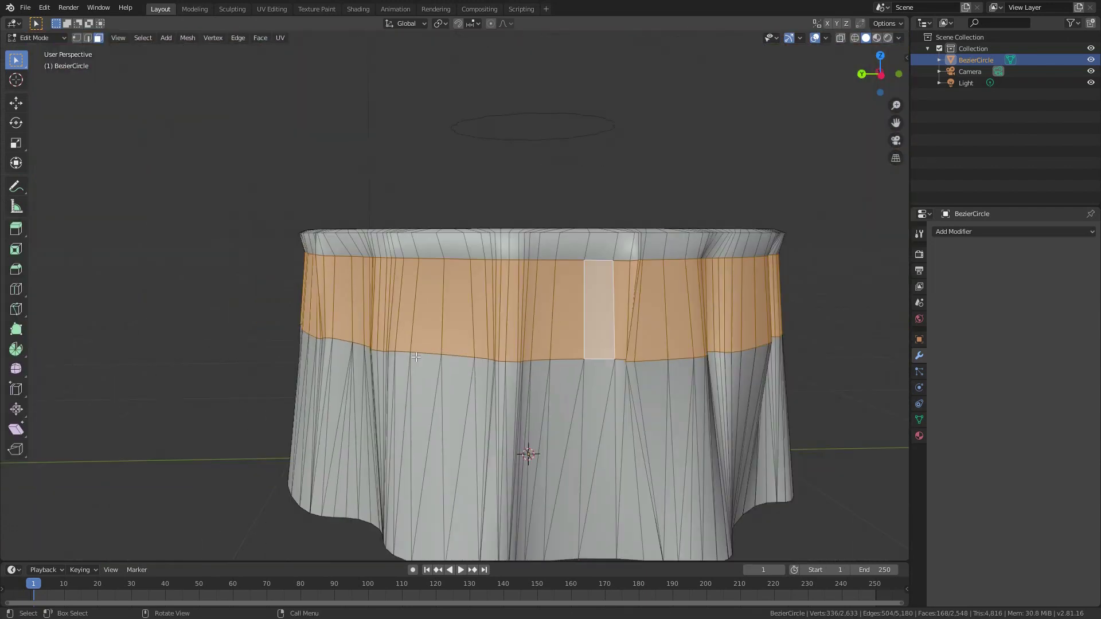
{"action": "key", "text": "2"}
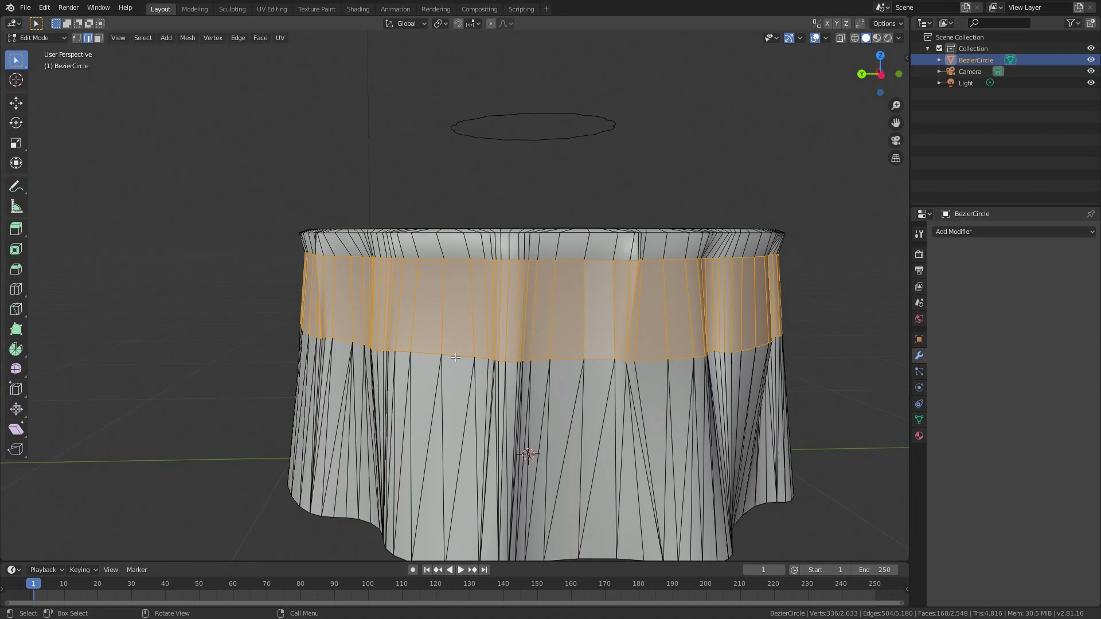
{"action": "left_click", "coordinate": [633, 304], "text": "ctrl+alt+shift"}
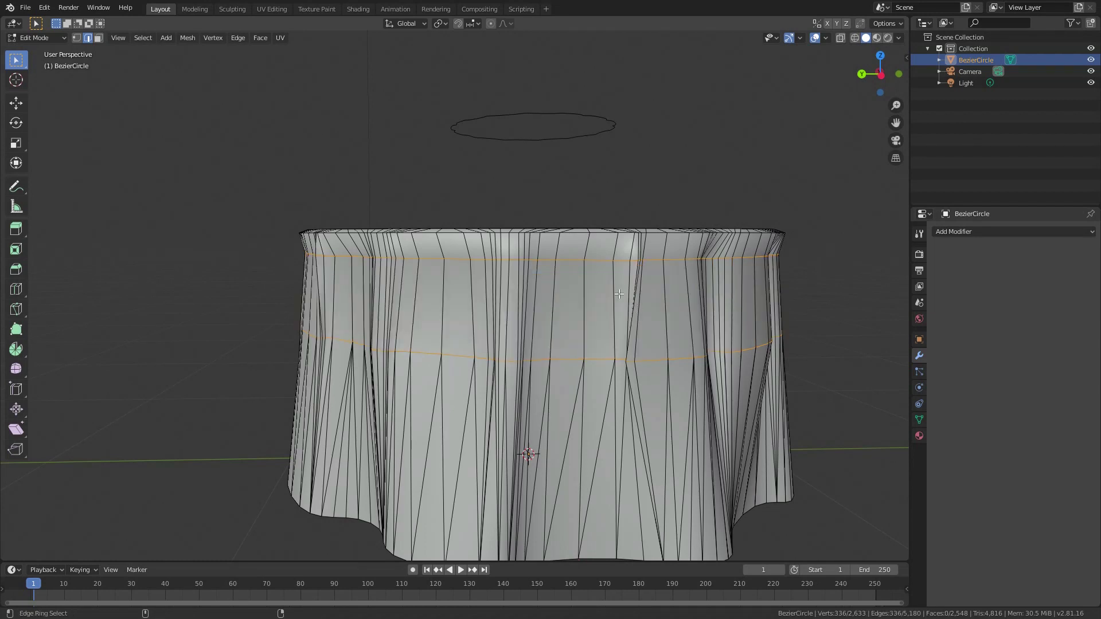
{"action": "left_click", "coordinate": [595, 266], "text": "alt+shift"}
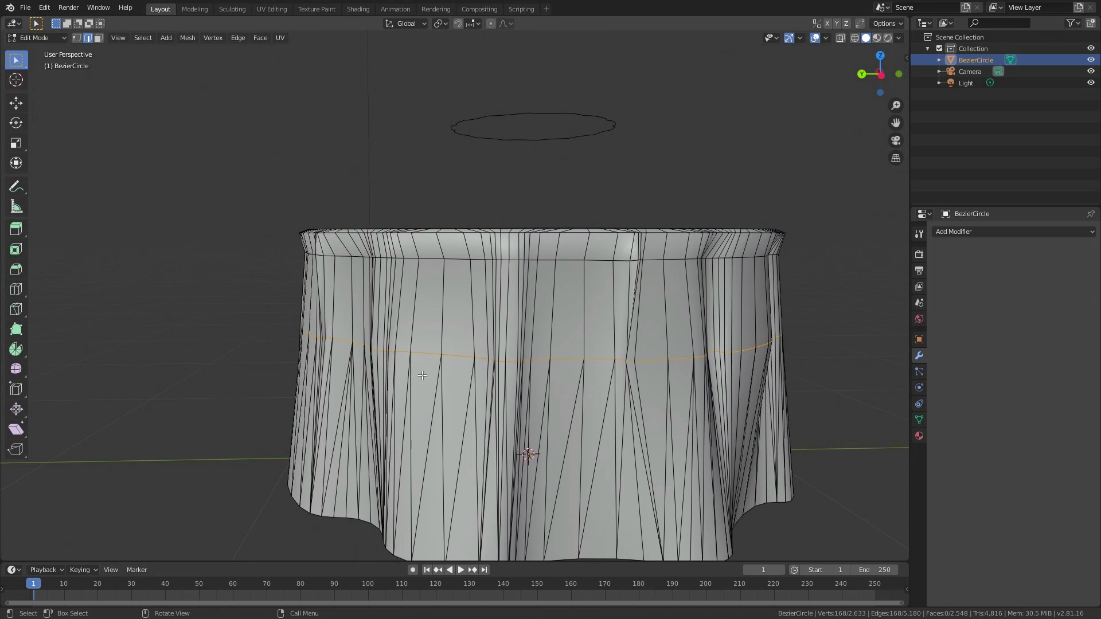
{"action": "key", "text": "g"}
{"action": "key", "text": "z"}
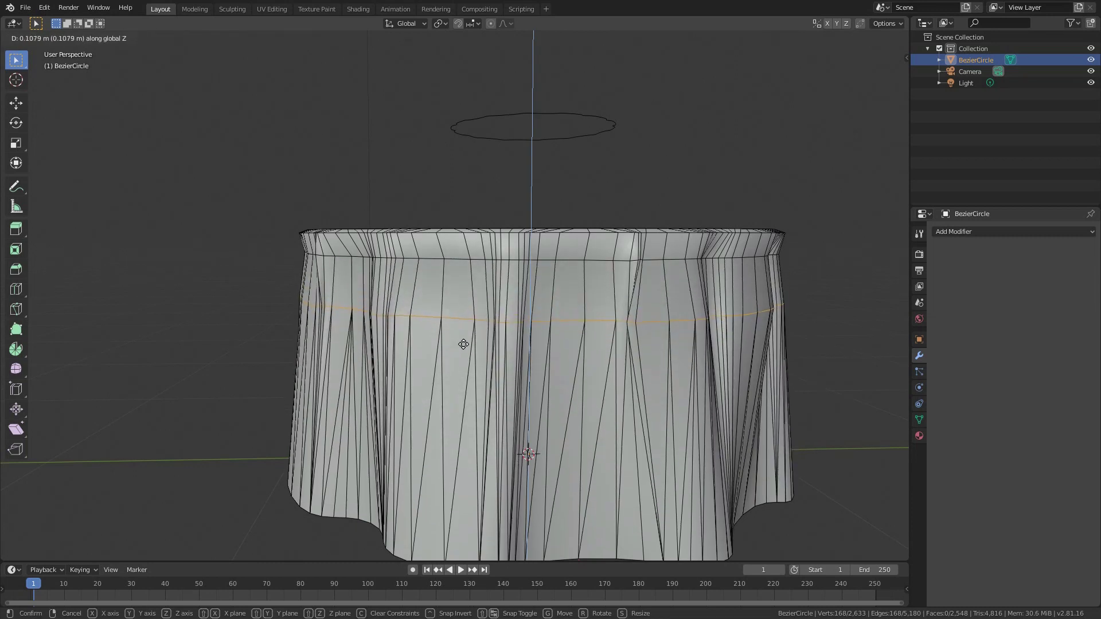
{"action": "left_click", "coordinate": [464, 344]}
- Slightly widen the edge loop near the top, then return to Object Mode
{"action": "middle_click", "coordinate": [519, 291], "text": "alt"}
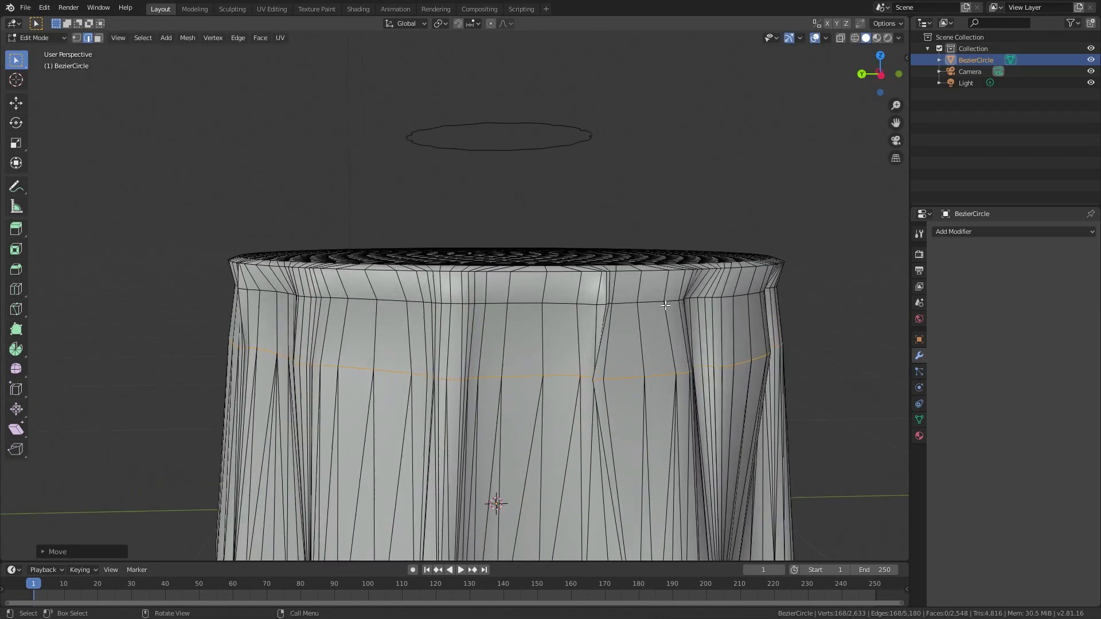
{"action": "middle_click", "coordinate": [621, 306], "text": "alt"}
{"action": "left_click", "coordinate": [621, 305], "text": "alt"}
{"action": "key", "text": "s"}
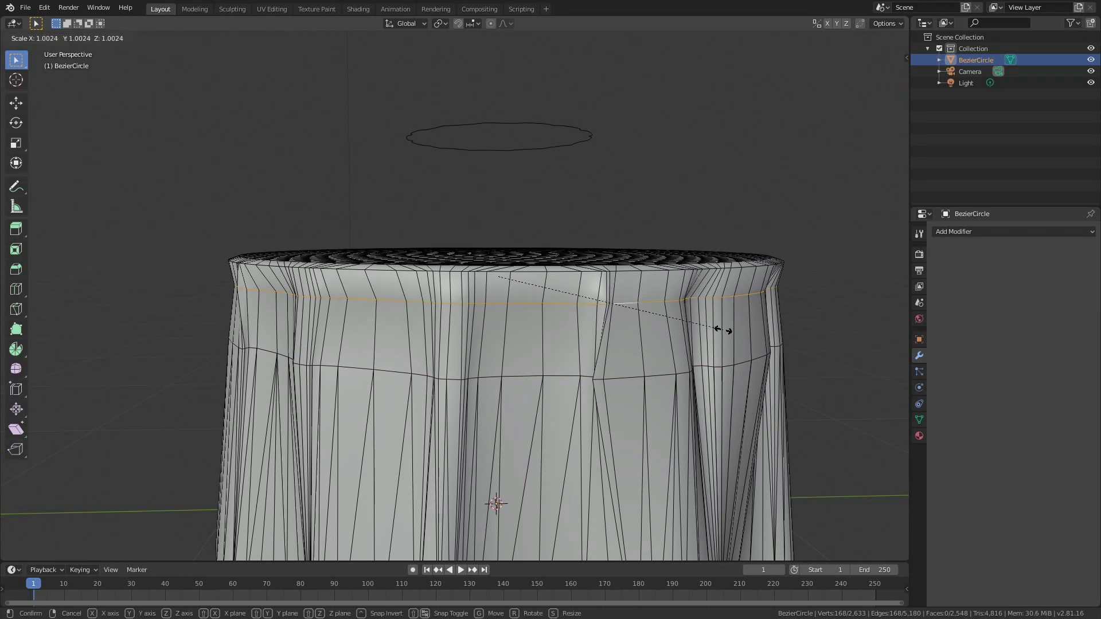
{"action": "left_click", "coordinate": [743, 334]}
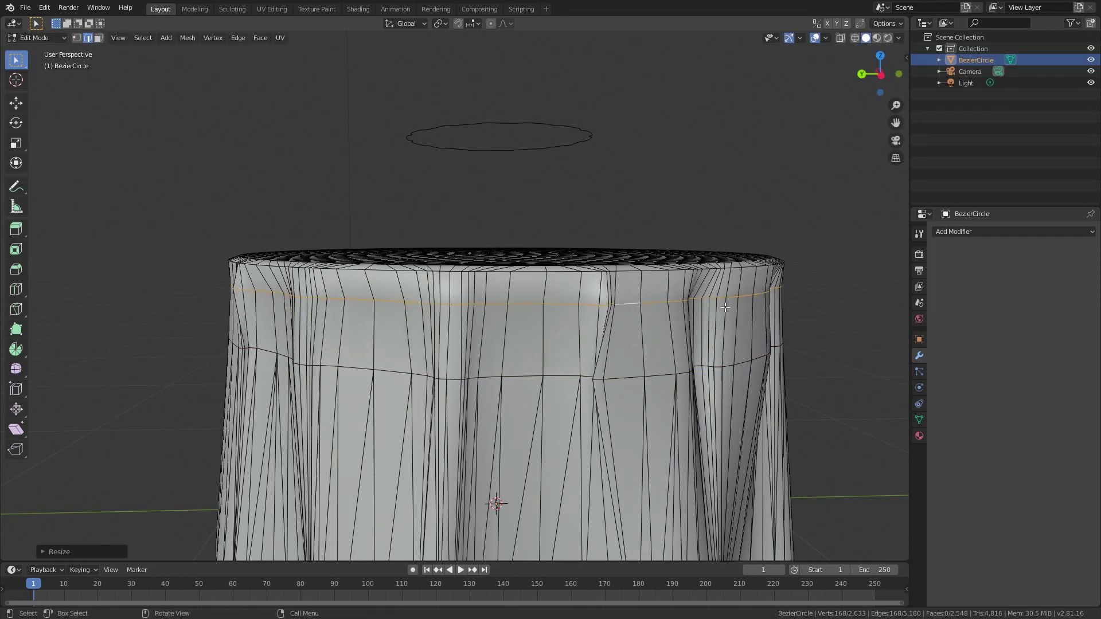
{"action": "key", "text": "Tab"}
{"action": "scroll", "coordinate": [624, 301], "scroll_direction": "down", "scroll_amount": 5}
- Move the tablecloth into a new '02 table' collection and hide that collection
{"action": "middle_click_drag", "start_coordinate": [634, 302], "coordinate": [577, 295]}
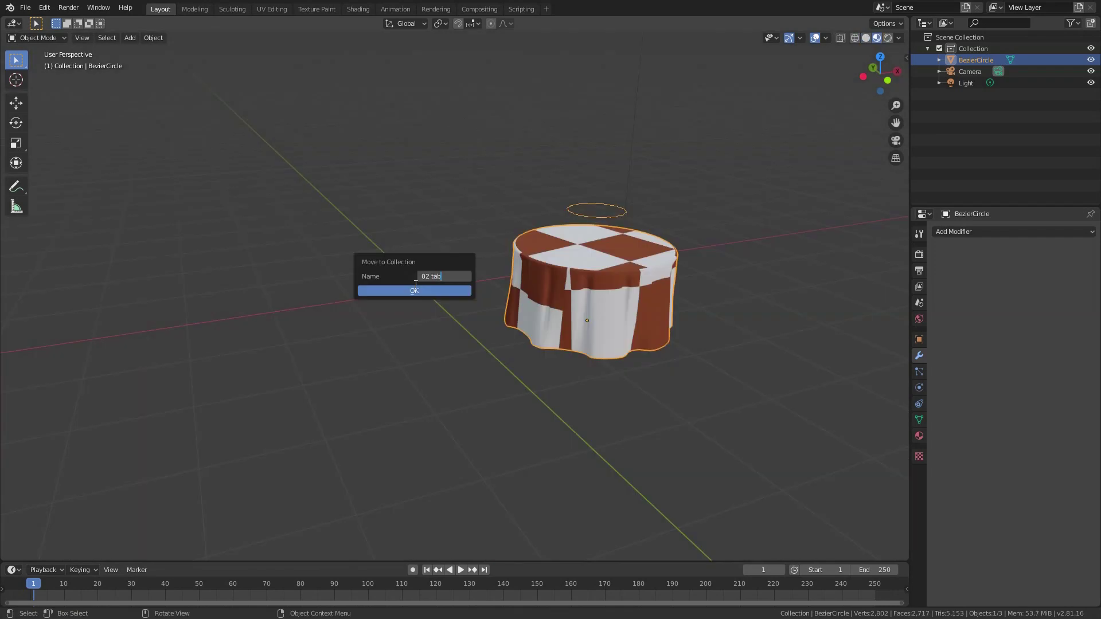
{"action": "type", "text": "le"}
{"action": "left_click", "coordinate": [416, 291]}
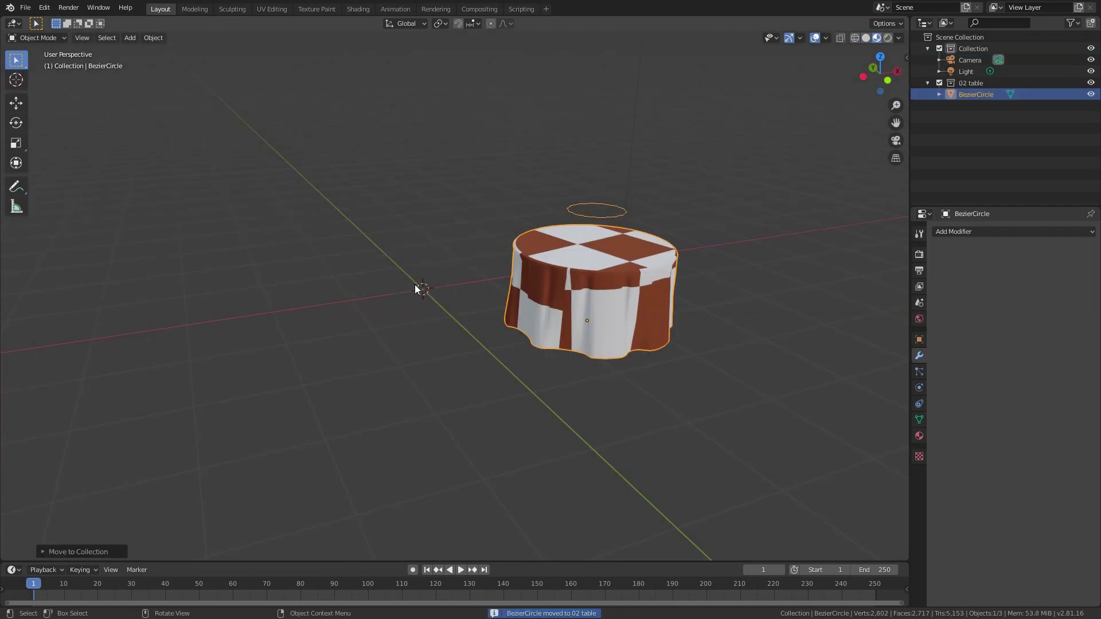
{"action": "key", "text": "1"}
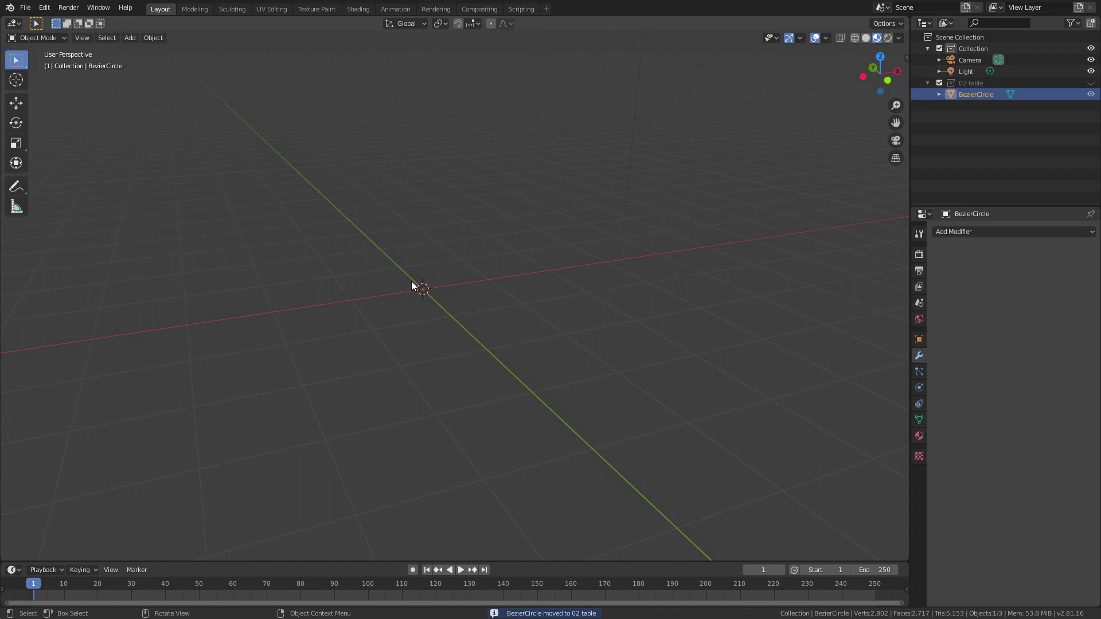
{"action": "key", "text": "shift+a"}
- Raise the duplicate curve, then shift the original BezierCurve's points along Y in top orthographic view
{"action": "mouse_move", "coordinate": [427, 292]}
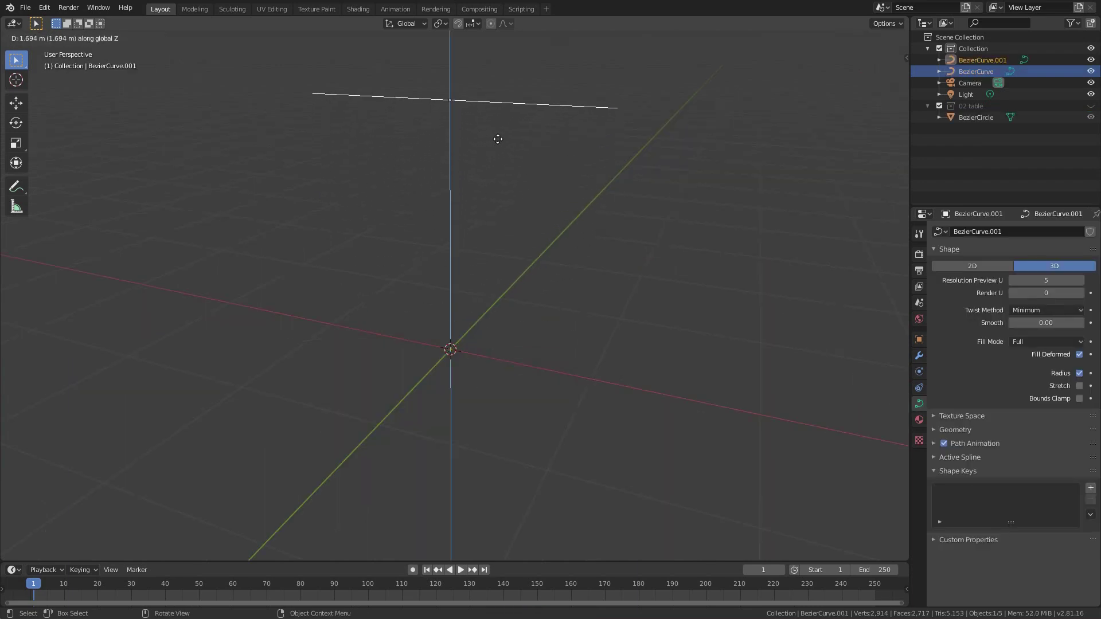
{"action": "left_click", "coordinate": [486, 161]}
{"action": "left_click", "coordinate": [469, 353]}
{"action": "key", "text": "Tab"}
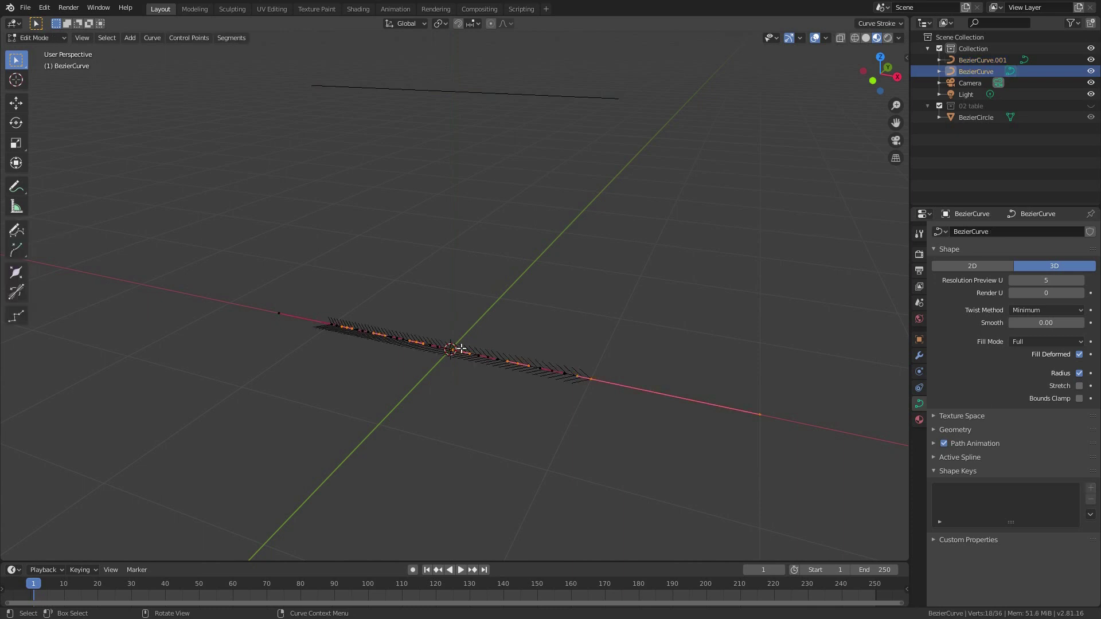
{"action": "key", "text": "KP_5"}
{"action": "key", "text": "KP_7"}
{"action": "key", "text": "g"}
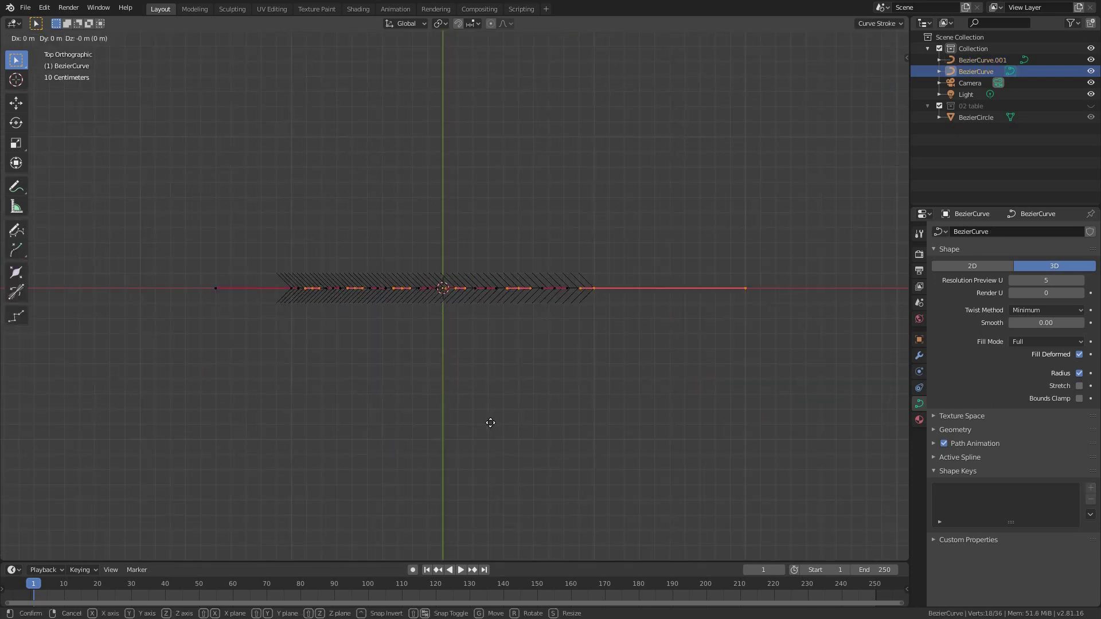
{"action": "key", "text": "y"}
{"action": "left_click", "coordinate": [490, 416]}
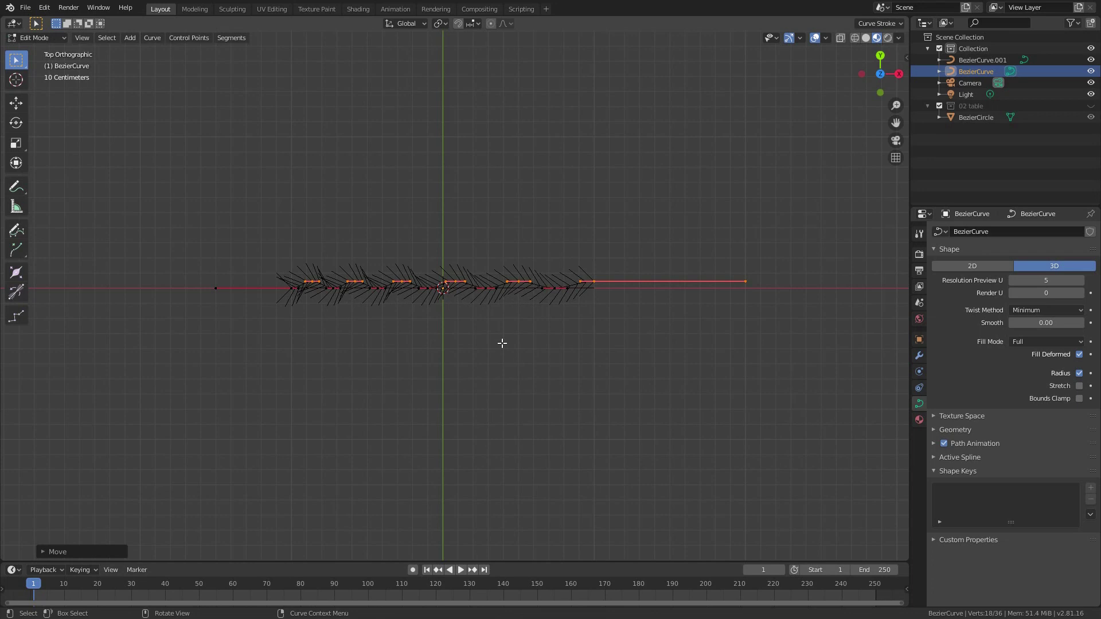
- Scale the selected curve points down to about 0.85 around their individual origins
{"action": "scroll", "coordinate": [470, 277], "scroll_direction": "up", "scroll_amount": 2}
{"action": "left_click", "coordinate": [439, 21]}
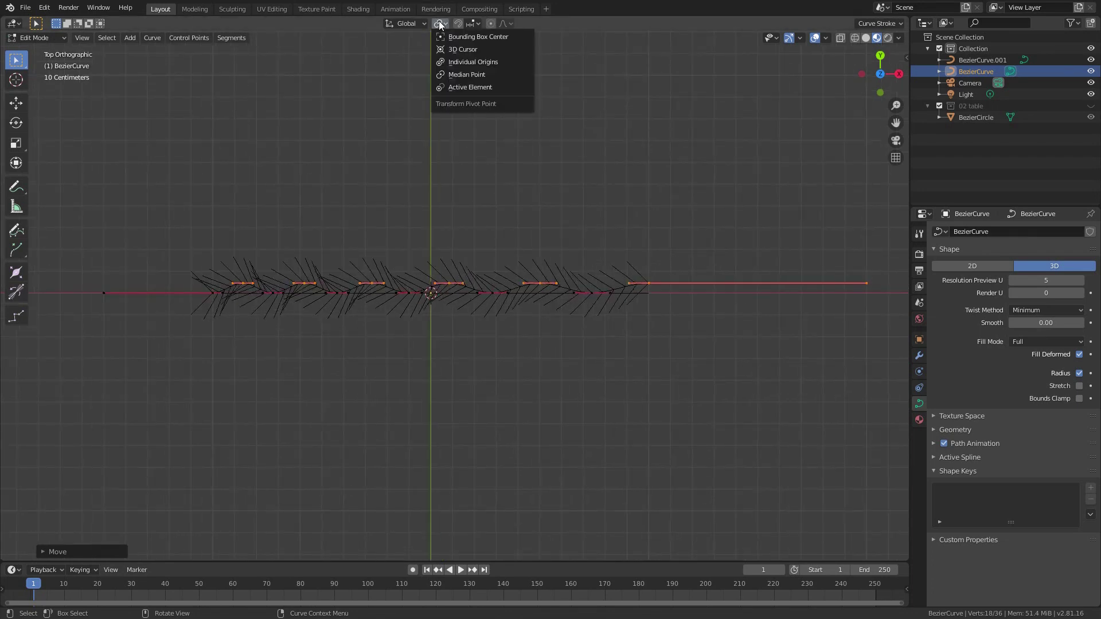
{"action": "left_click", "coordinate": [453, 60]}
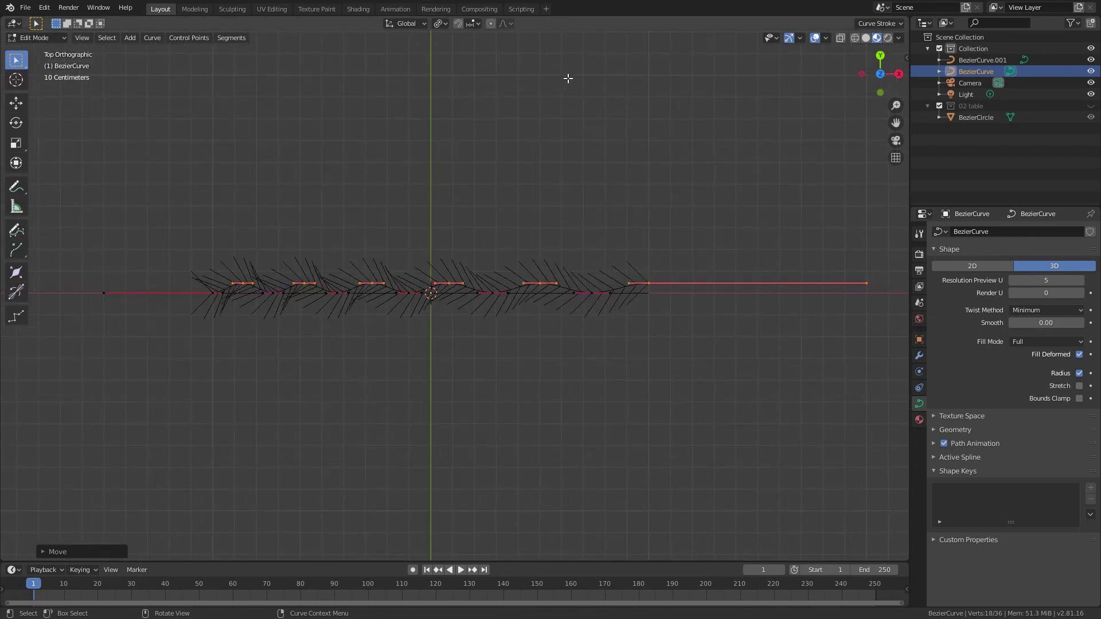
{"action": "key", "text": "s"}
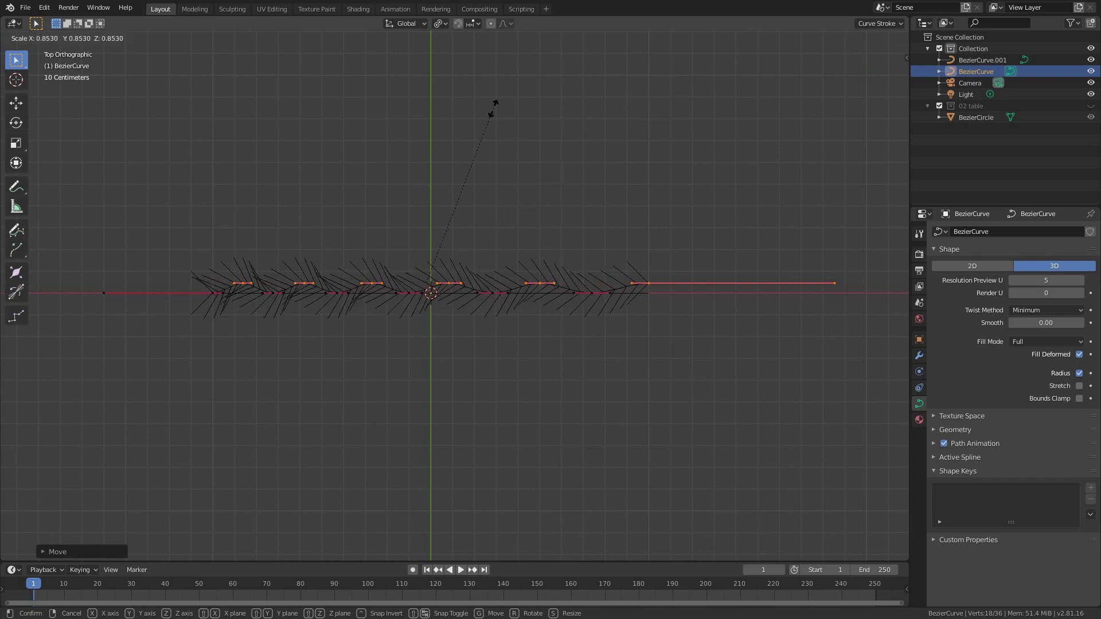
{"action": "left_click", "coordinate": [688, 452]}
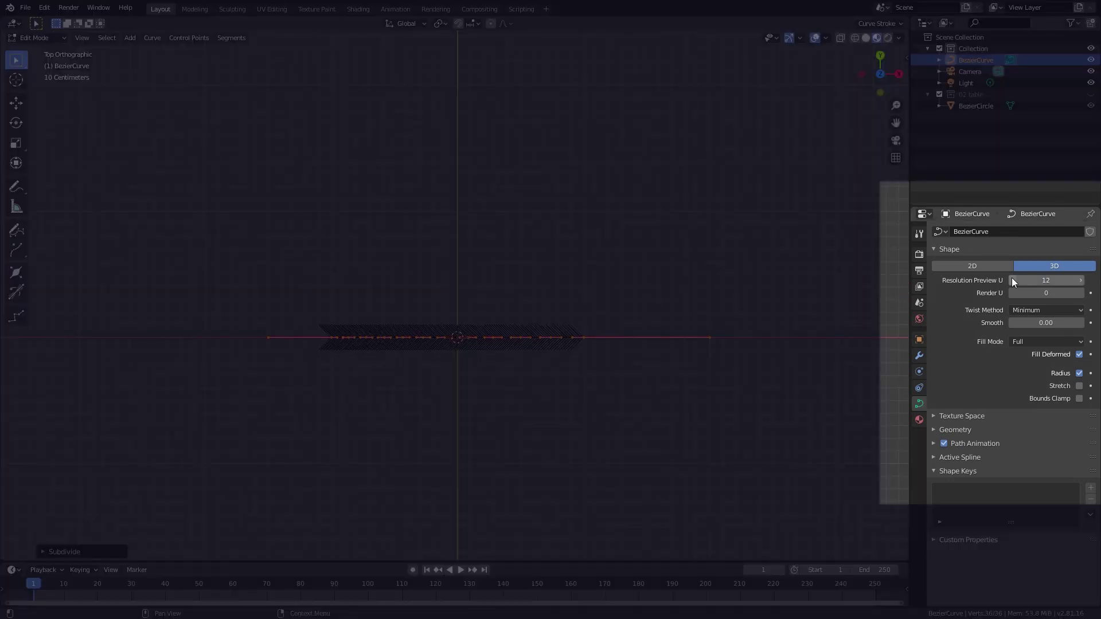
- Lower BezierCurve's Resolution Preview U to 5 and scale the selected handles to about 0.8 around individual origins
{"action": "left_click_drag", "start_coordinate": [1012, 278], "coordinate": [989, 278]}
{"action": "left_click", "coordinate": [1011, 280]}
{"action": "scroll", "coordinate": [540, 307], "scroll_direction": "up", "scroll_amount": 3}
{"action": "middle_click_drag", "start_coordinate": [565, 327], "coordinate": [576, 294], "text": "shift"}
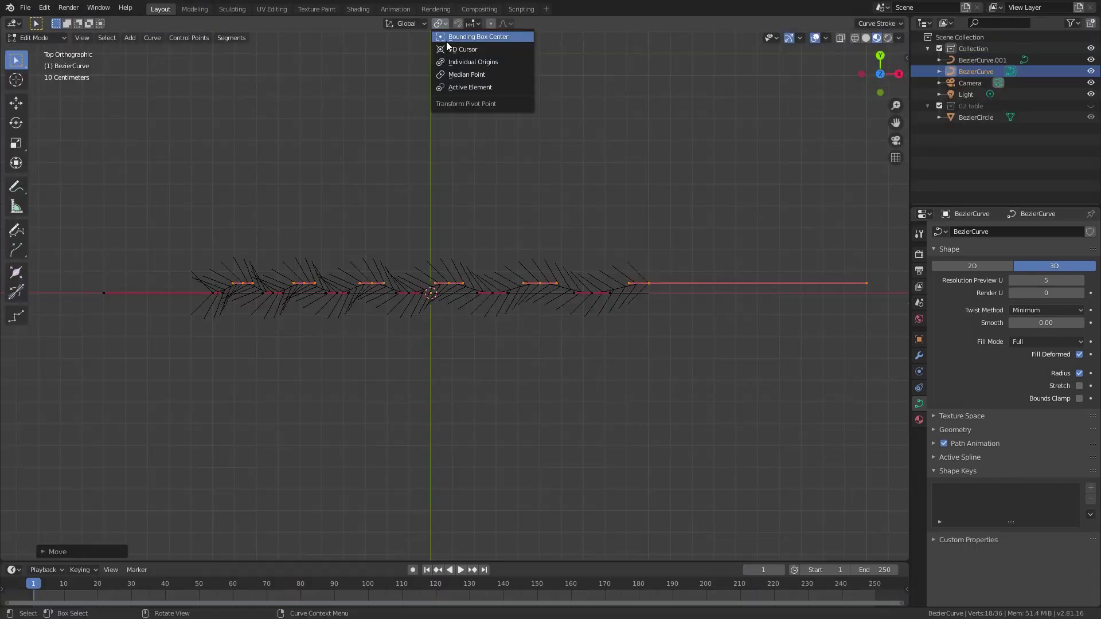
{"action": "left_click", "coordinate": [453, 60]}
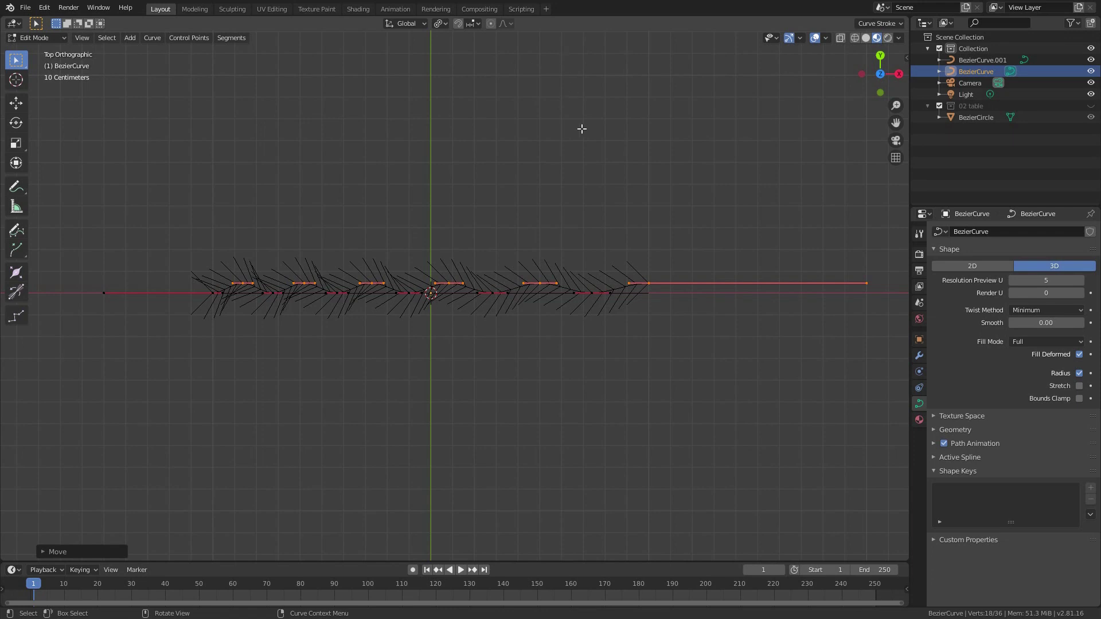
{"action": "key", "text": "s"}
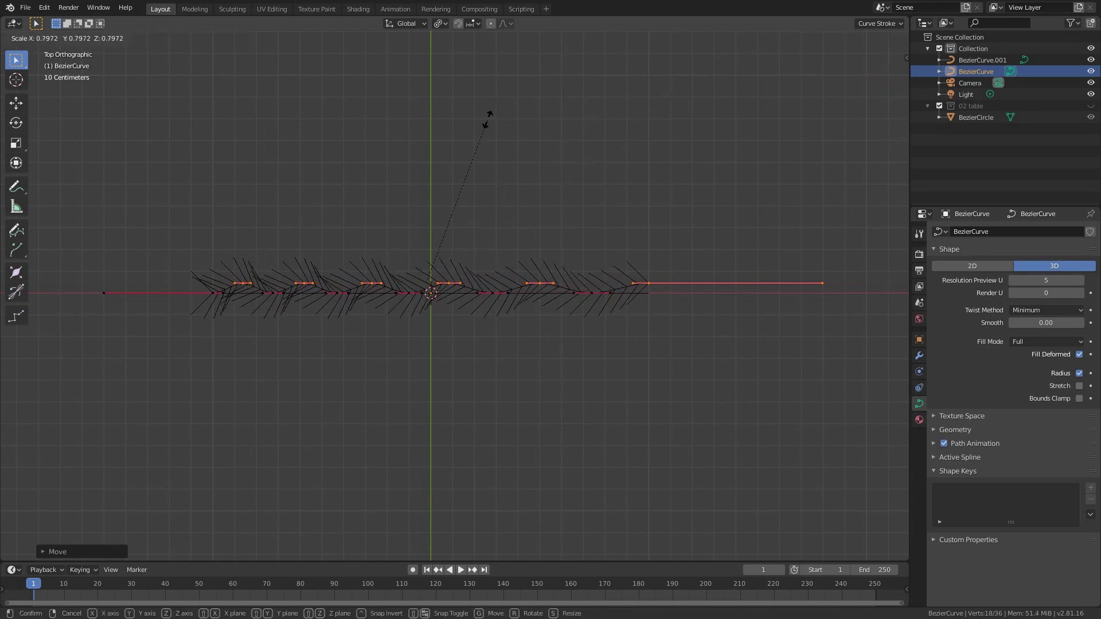
{"action": "left_click", "coordinate": [690, 452]}
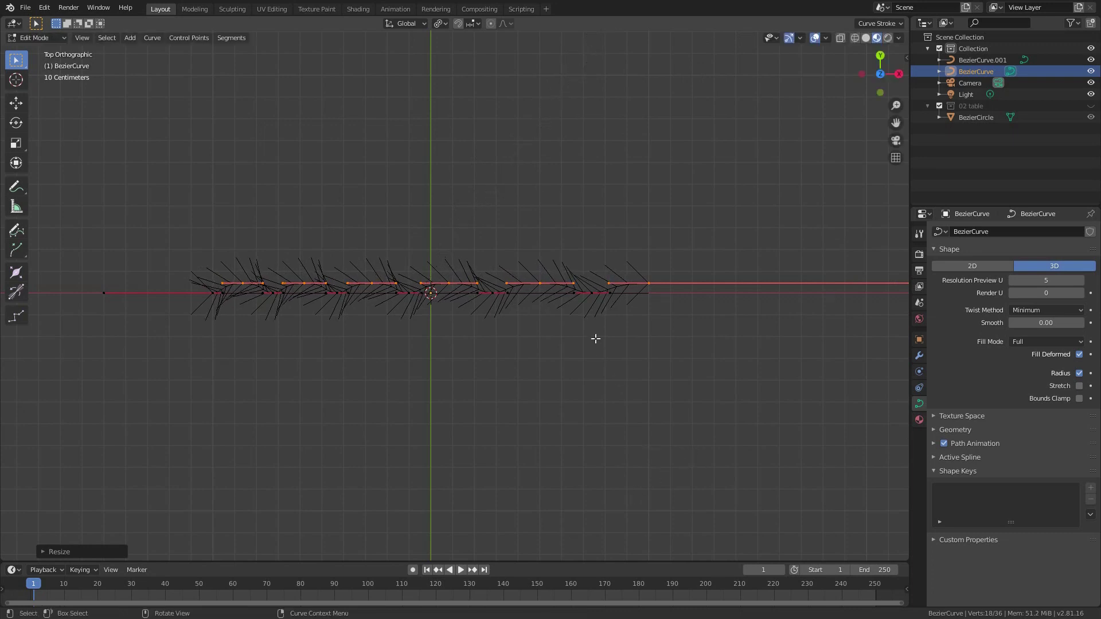
- Randomly deselect half of the curve's points and nudge the remaining ones slightly upward
{"action": "key", "text": "a"}
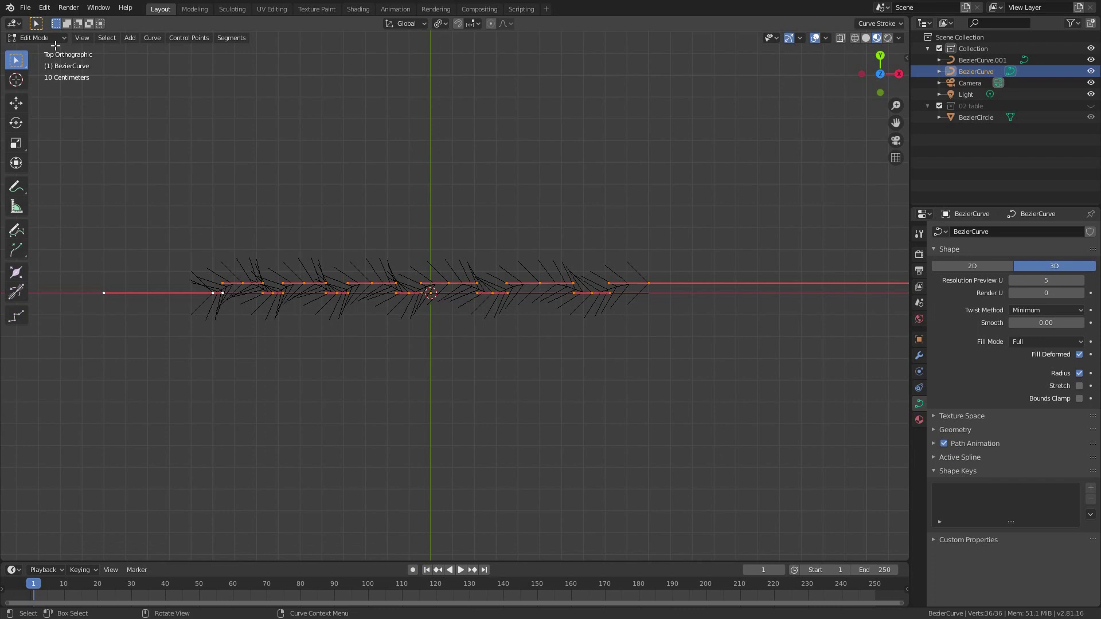
{"action": "left_click", "coordinate": [106, 38]}
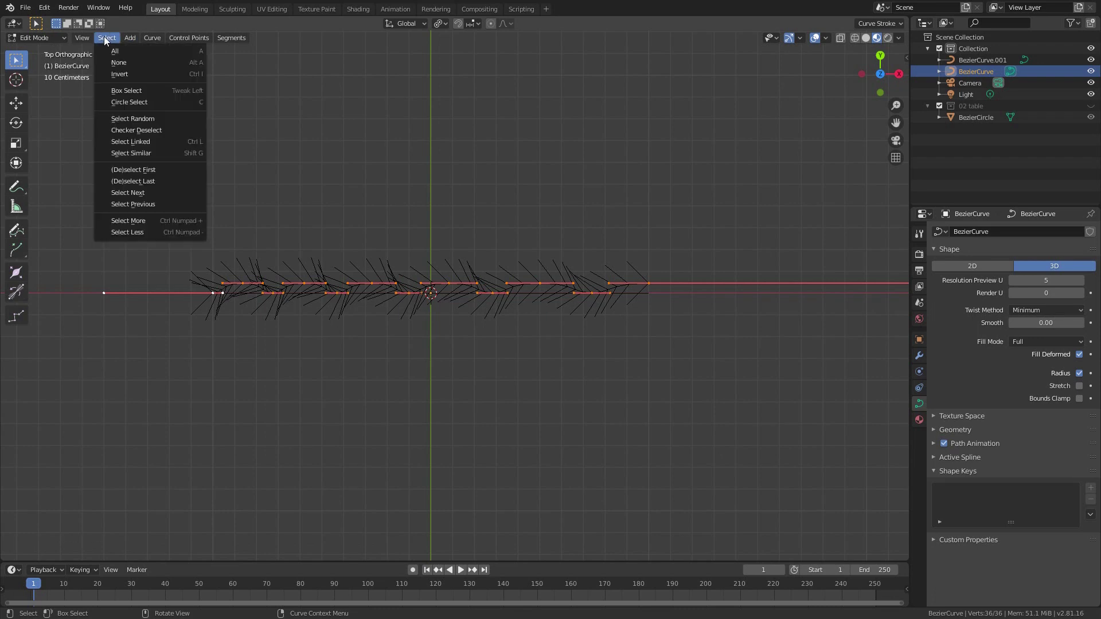
{"action": "left_click", "coordinate": [163, 118]}
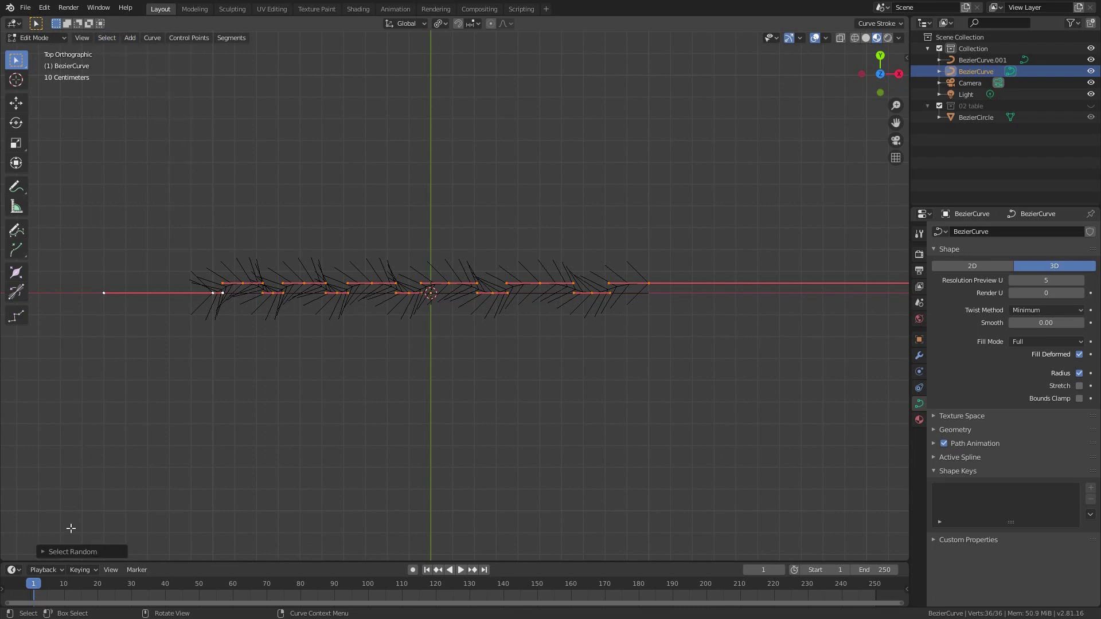
{"action": "left_click", "coordinate": [62, 551]}
{"action": "left_click", "coordinate": [161, 548]}
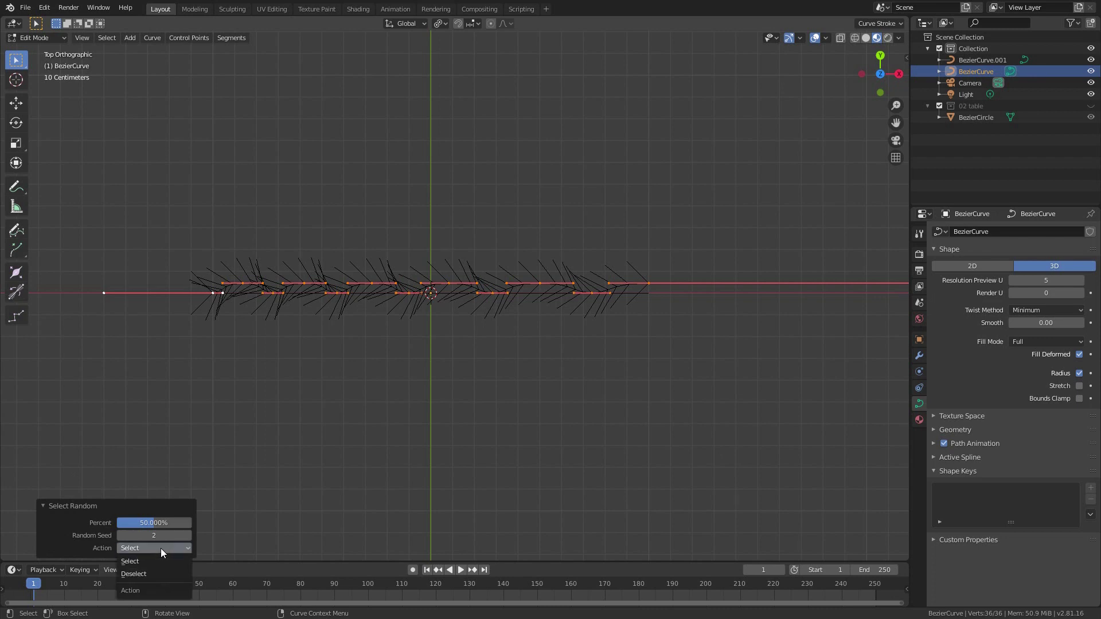
{"action": "left_click", "coordinate": [152, 574]}
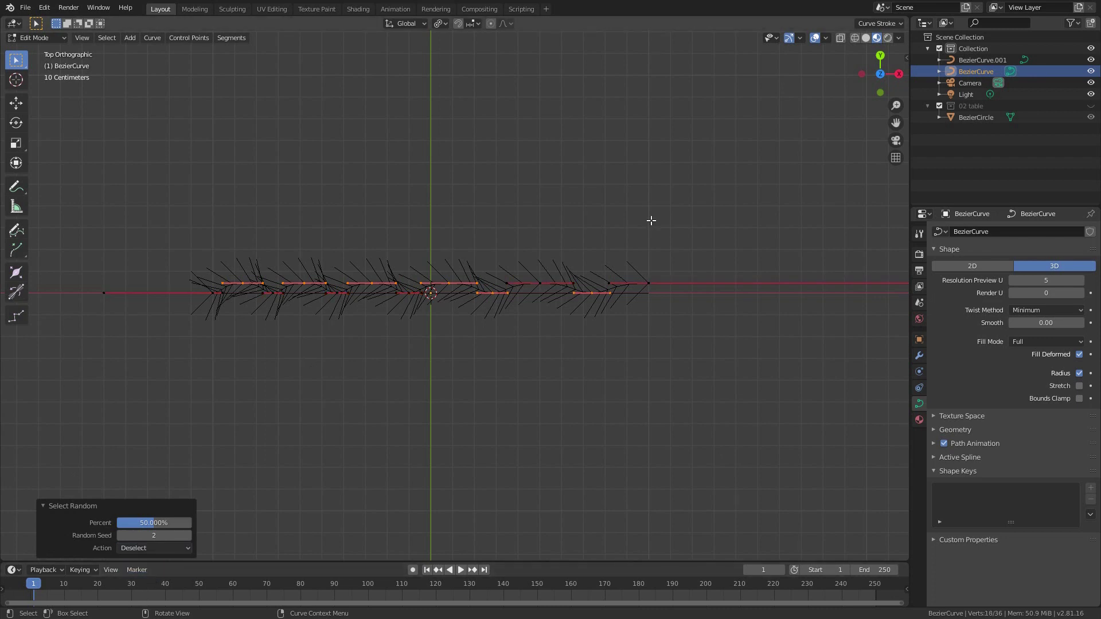
{"action": "key", "text": "g"}
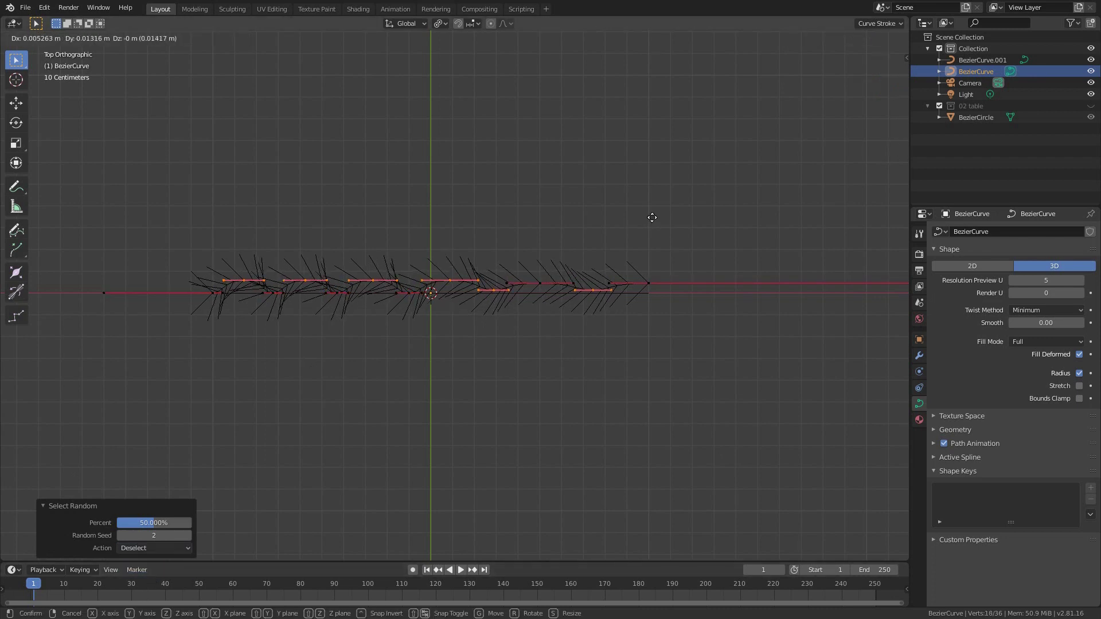
{"action": "left_click", "coordinate": [653, 218]}
- Cancel the scale, undo, and randomly deselect a different half of the points
{"action": "key", "text": "s"}
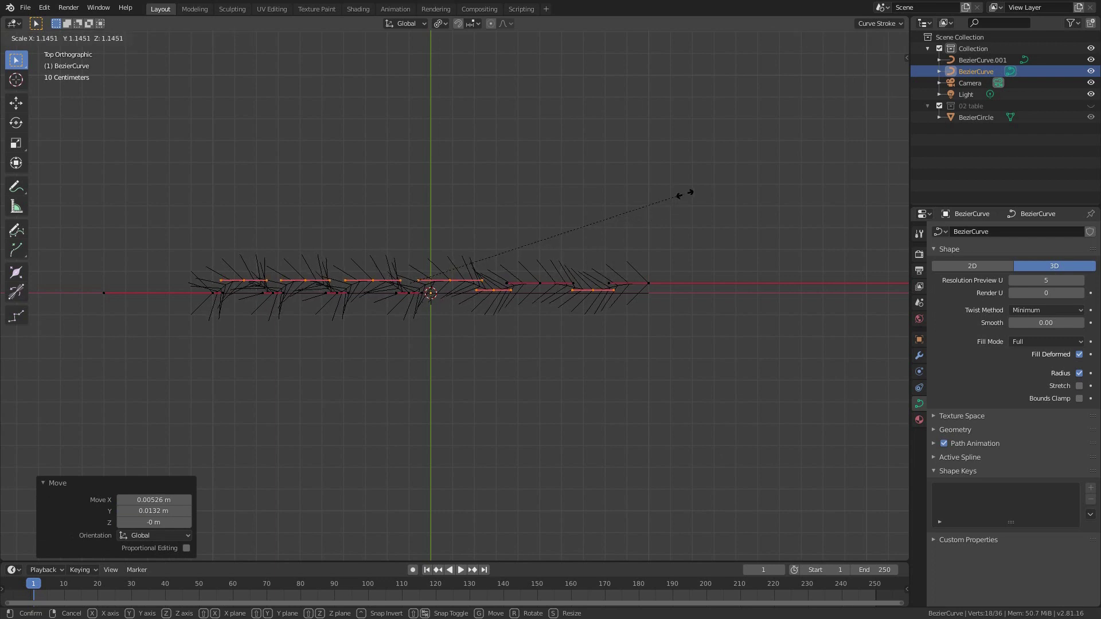
{"action": "right_click", "coordinate": [694, 184]}
{"action": "key", "text": "ctrl+z"}
{"action": "key", "text": "ctrl+z"}
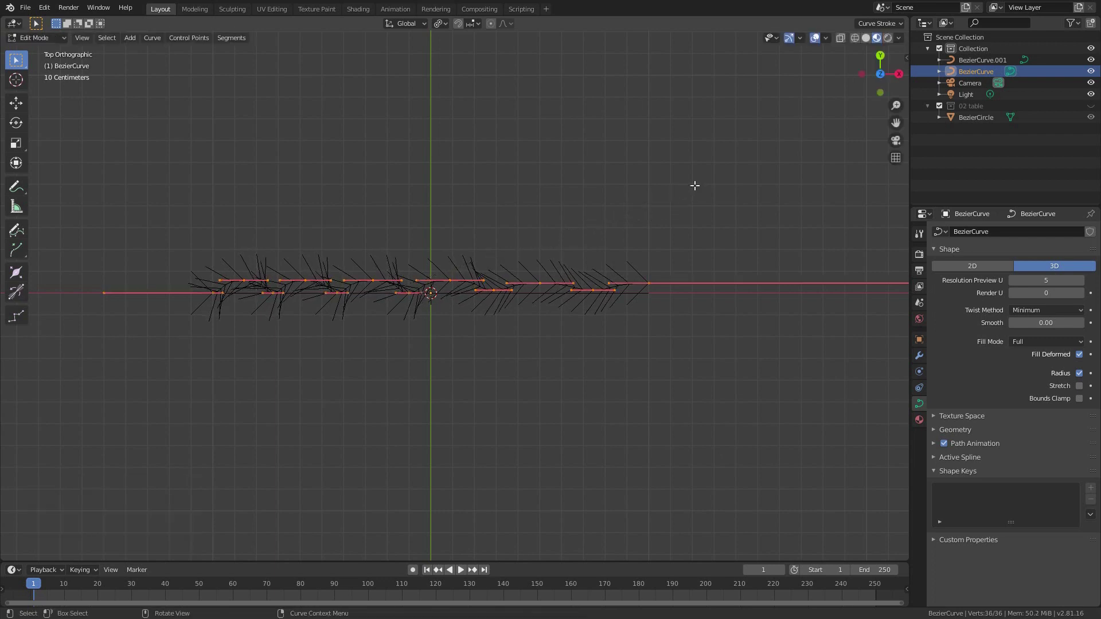
{"action": "left_click", "coordinate": [106, 38]}
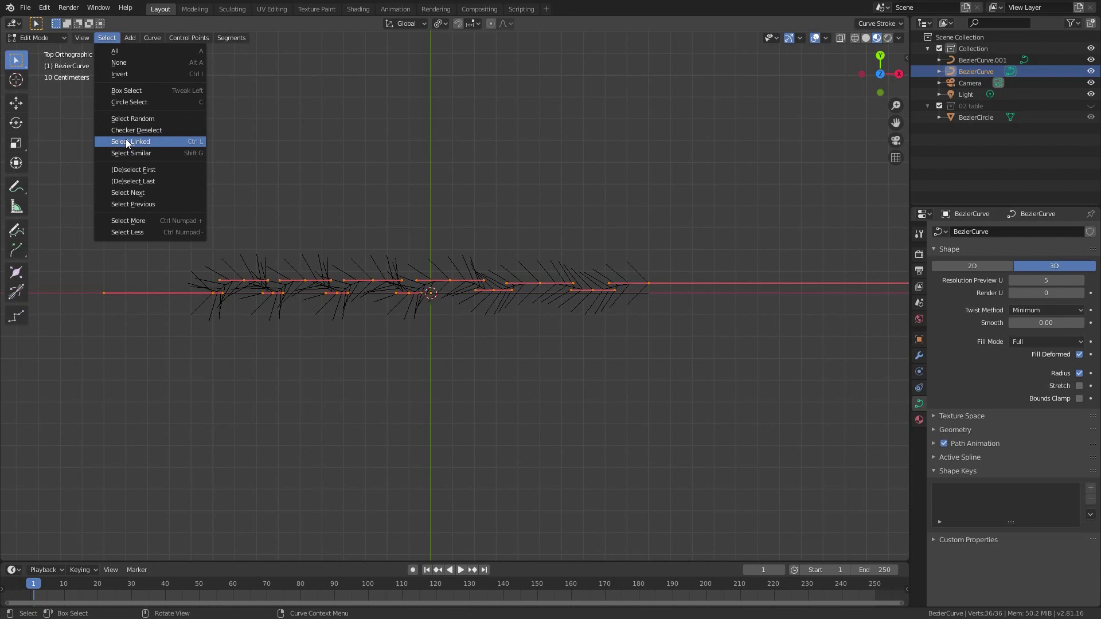
{"action": "left_click", "coordinate": [129, 118]}
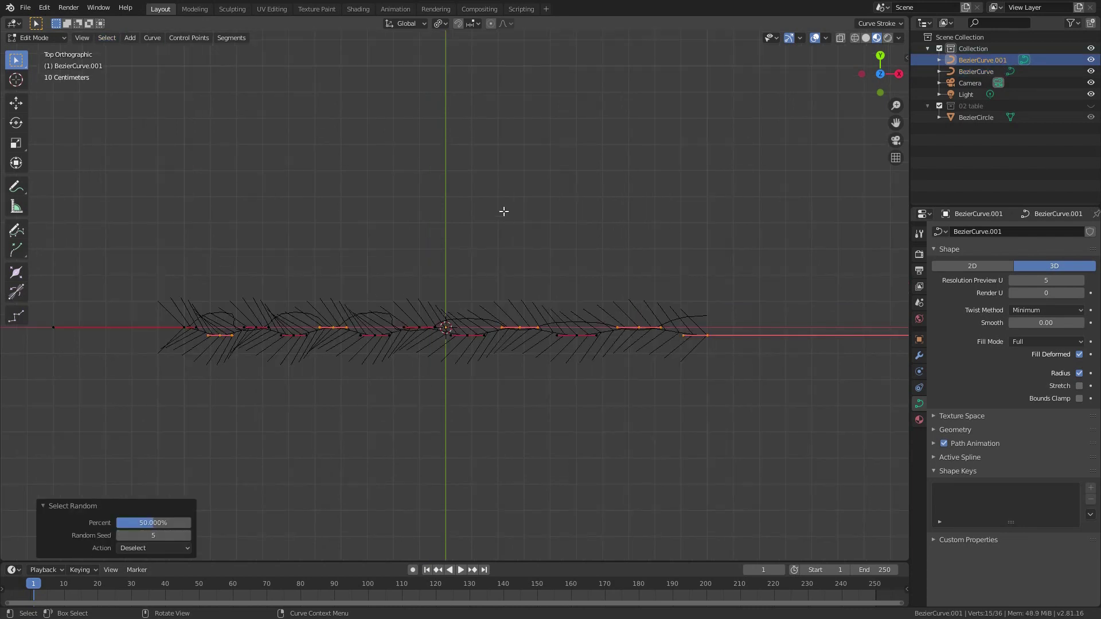
- Shift and enlarge the currently selected points of BezierCurve.001
{"action": "key", "text": "g"}
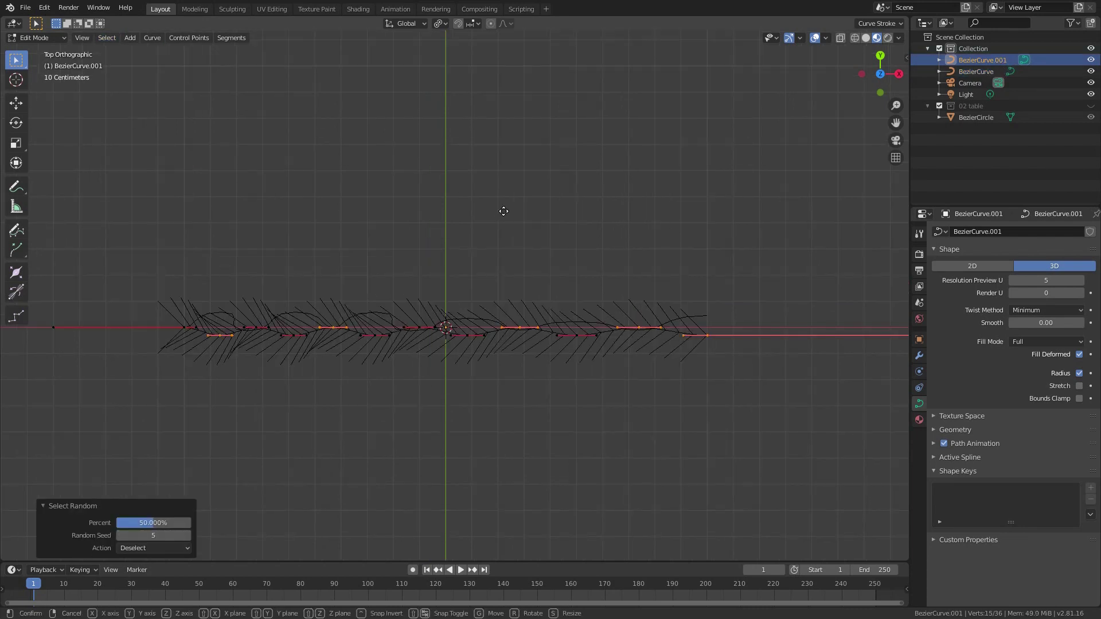
{"action": "left_click", "coordinate": [509, 199]}
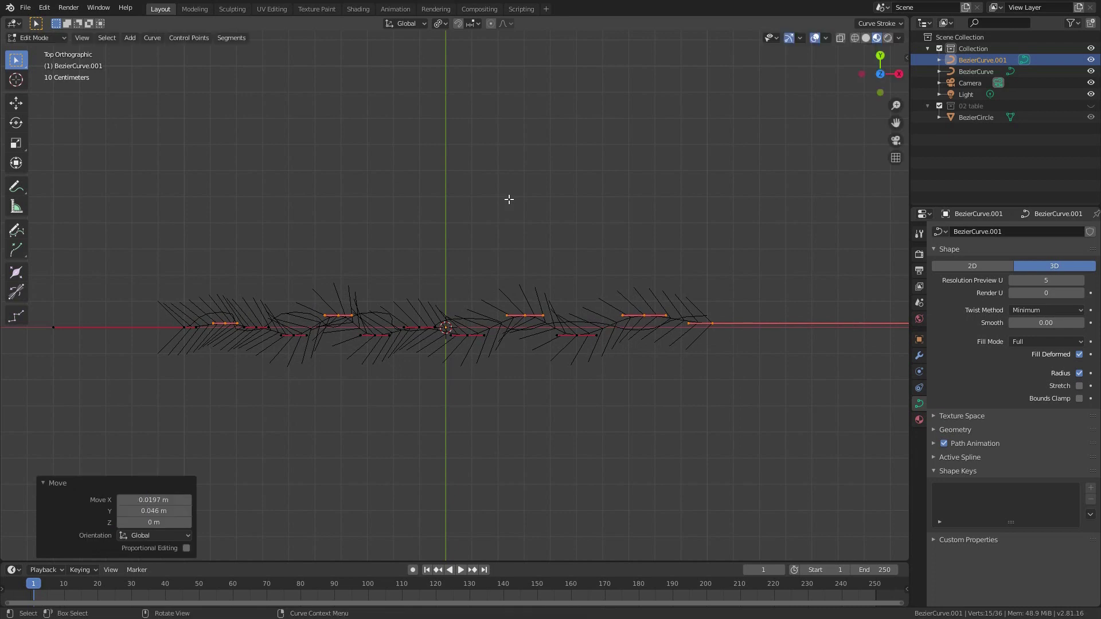
{"action": "key", "text": "s"}
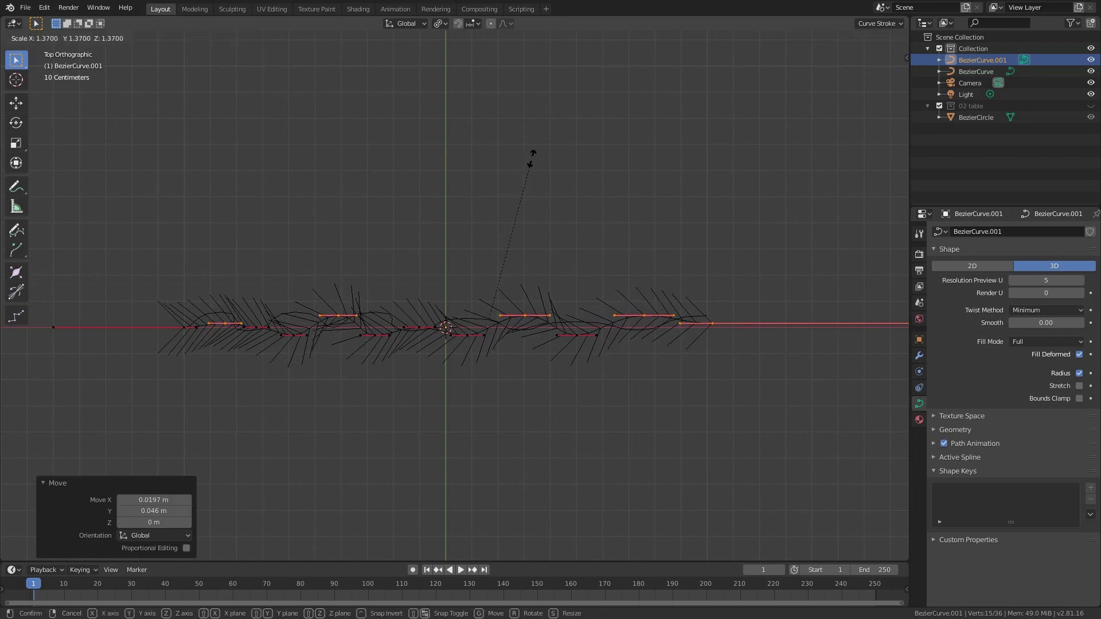
{"action": "left_click", "coordinate": [531, 156]}
- Randomly deselect half the points, then shift the rest slightly and scale them by 1.348
{"action": "key", "text": "a"}
{"action": "left_click", "coordinate": [107, 38]}
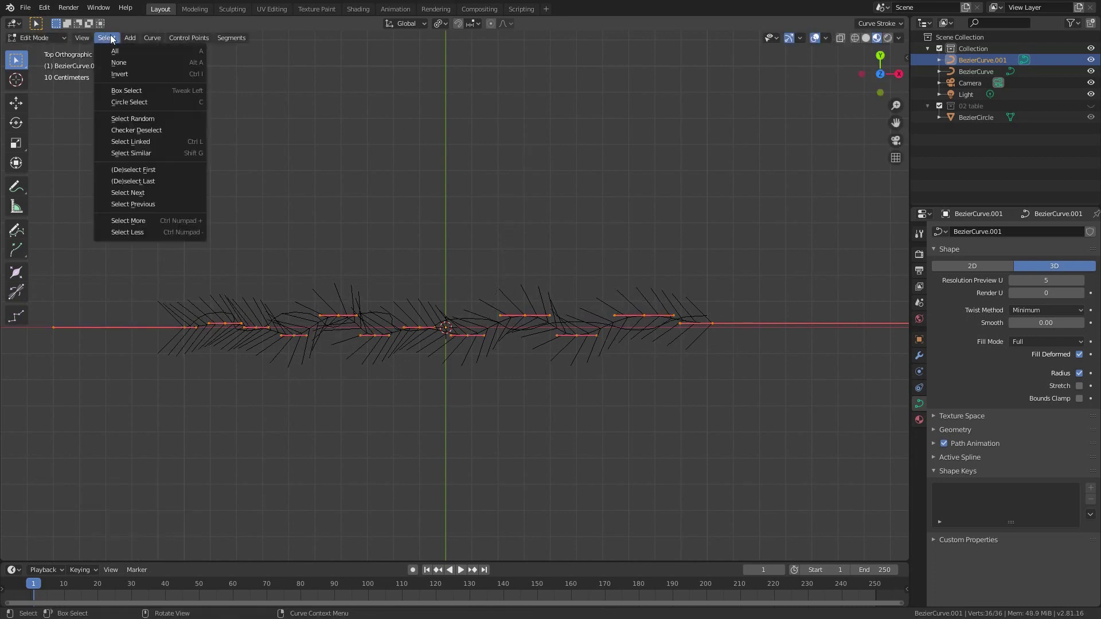
{"action": "left_click", "coordinate": [155, 118]}
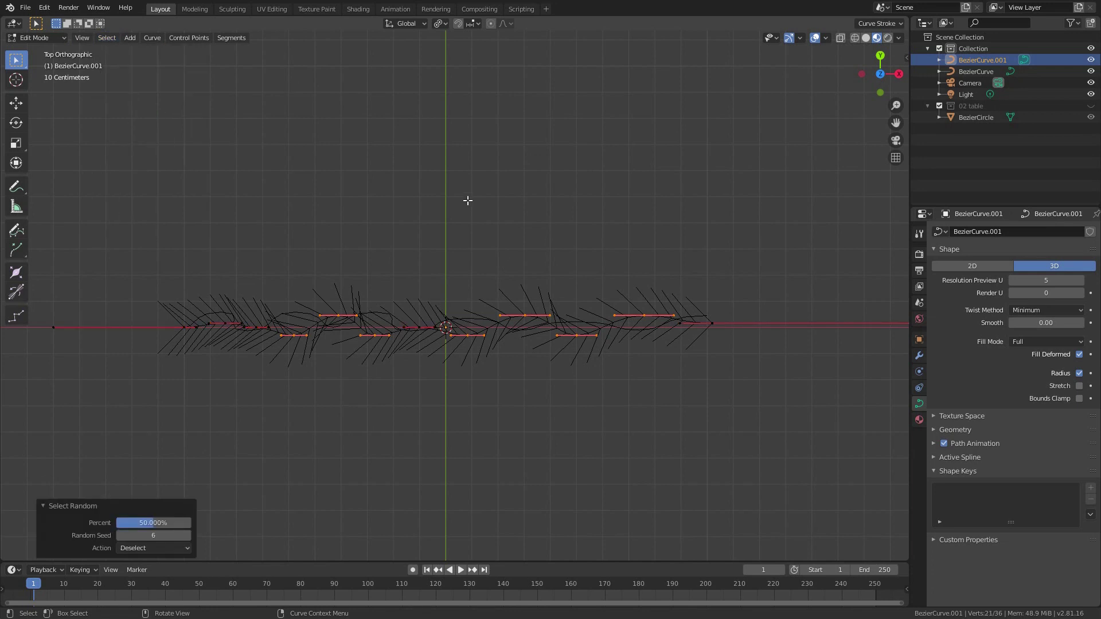
{"action": "key", "text": "g"}
{"action": "left_click", "coordinate": [468, 203]}
{"action": "key", "text": "s"}
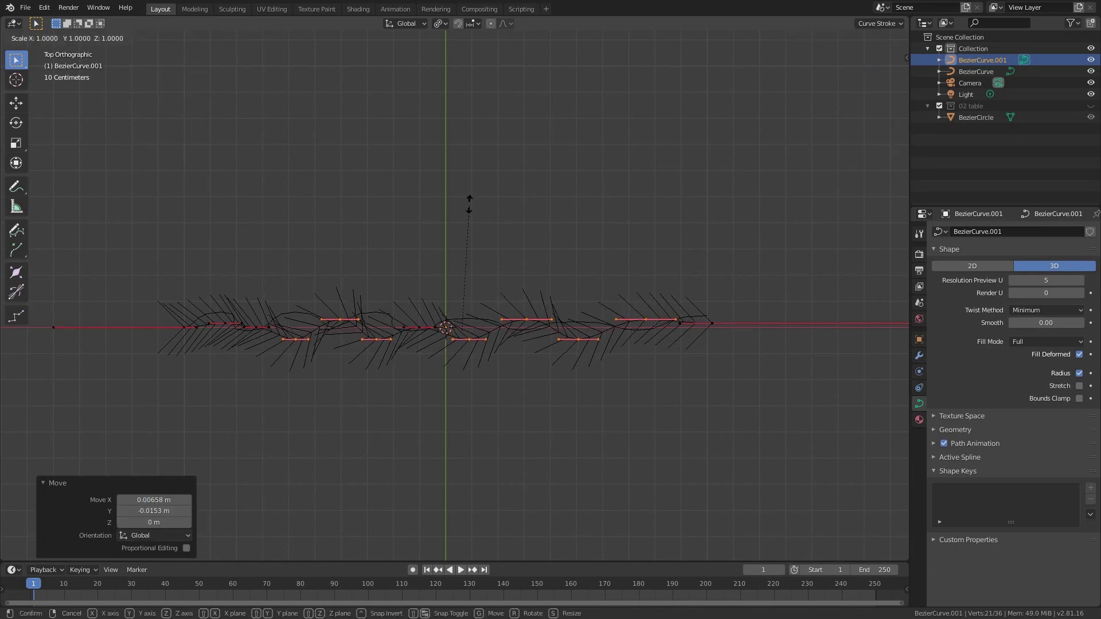
{"action": "left_click", "coordinate": [497, 165]}
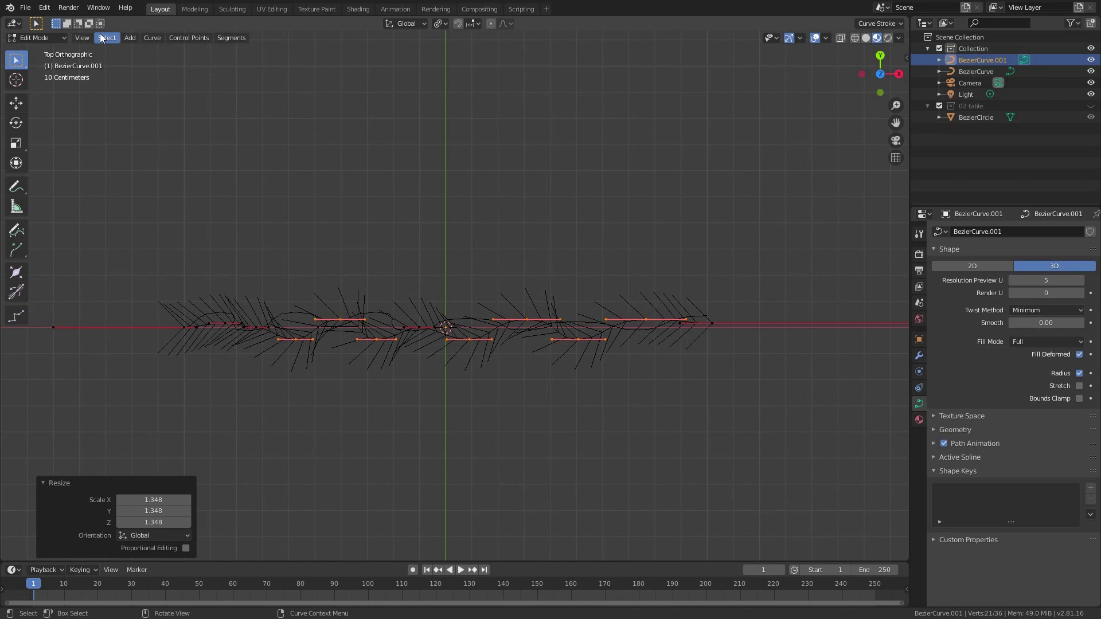
- Randomly deselect another half and move the remaining points up and to the right
{"action": "key", "text": "a"}
{"action": "left_click", "coordinate": [107, 37]}
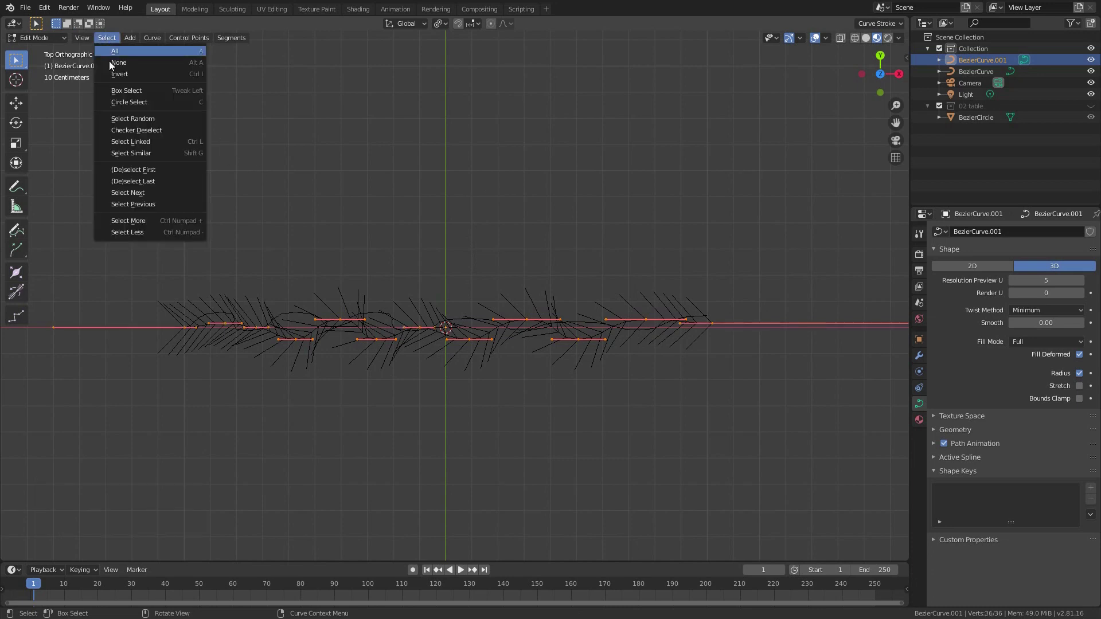
{"action": "left_click", "coordinate": [133, 120]}
{"action": "key", "text": "g"}
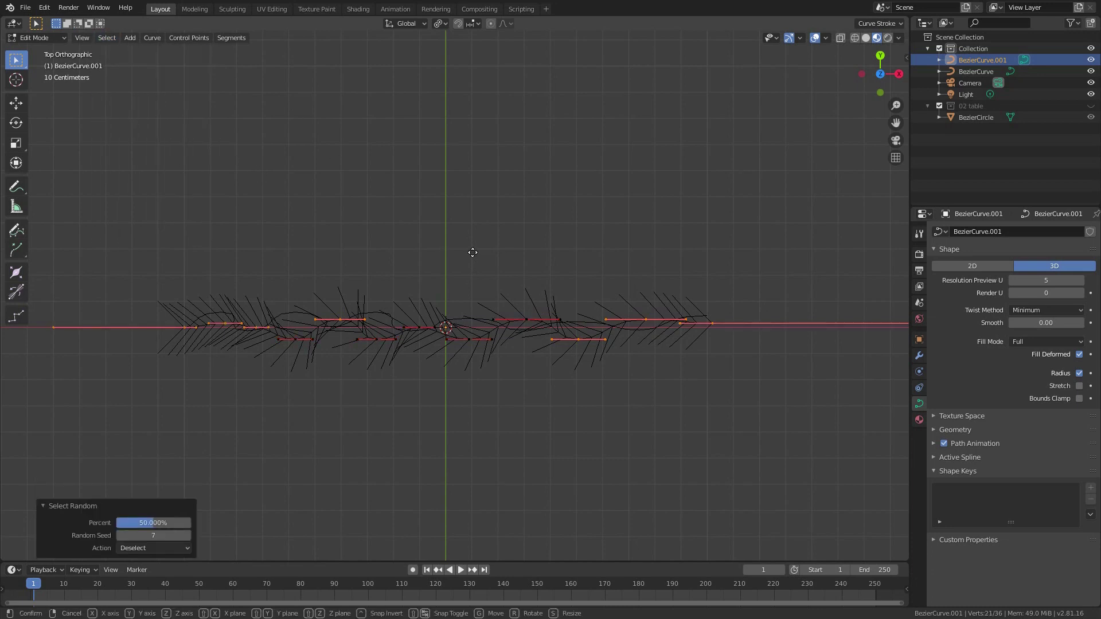
{"action": "left_click", "coordinate": [482, 247]}
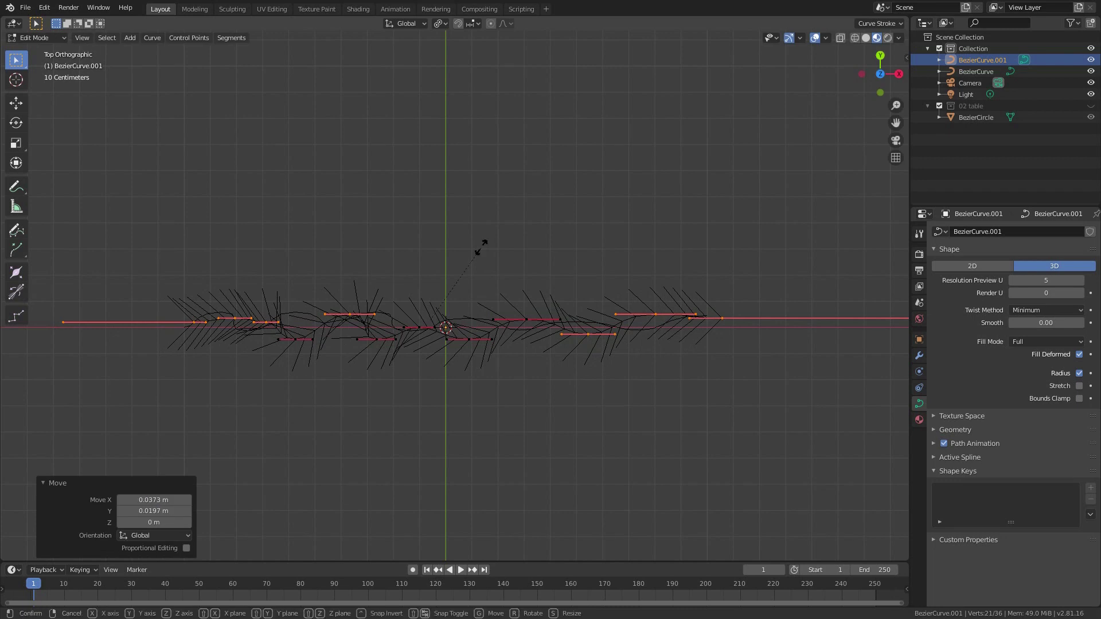
- Finish resizing the selected points and leave Edit Mode to view the curves in perspective
{"action": "key", "text": "s"}
{"action": "left_click", "coordinate": [481, 236]}
{"action": "key", "text": "Tab"}
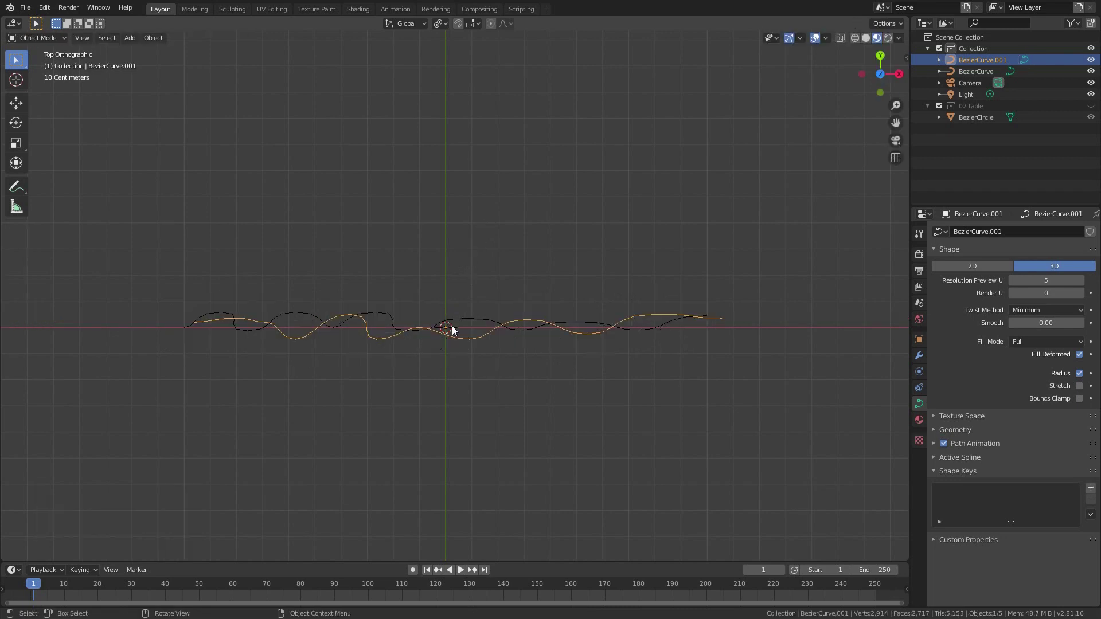
{"action": "middle_click_drag", "start_coordinate": [452, 330], "coordinate": [467, 280]}
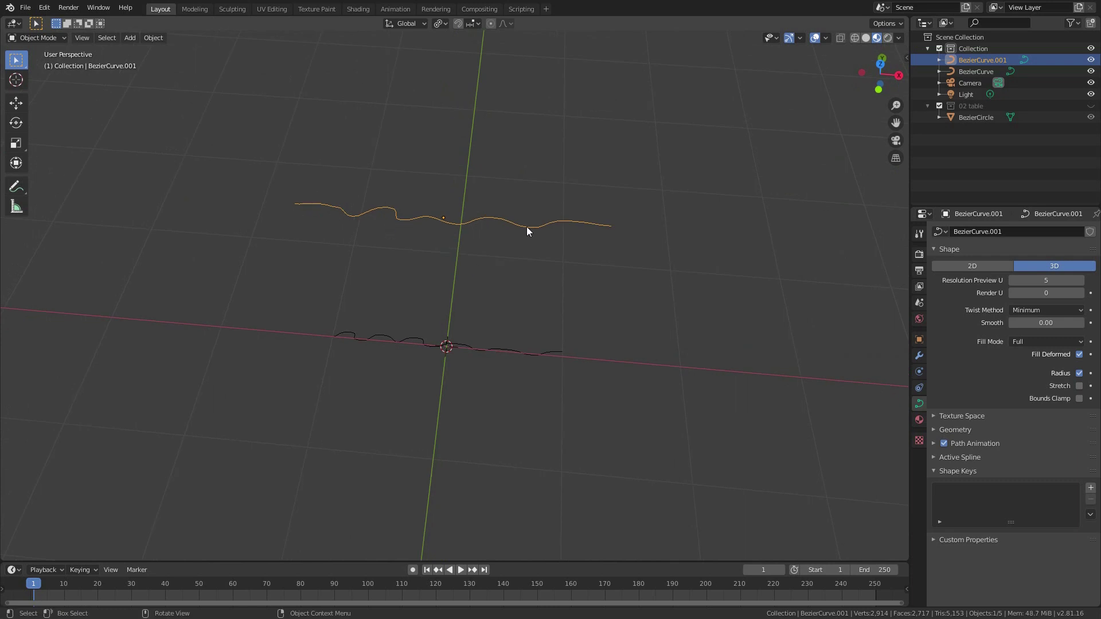
- Subdivide all of BezierCurve.001's points to 69 and randomly deselect half of them
{"action": "key", "text": "Tab"}
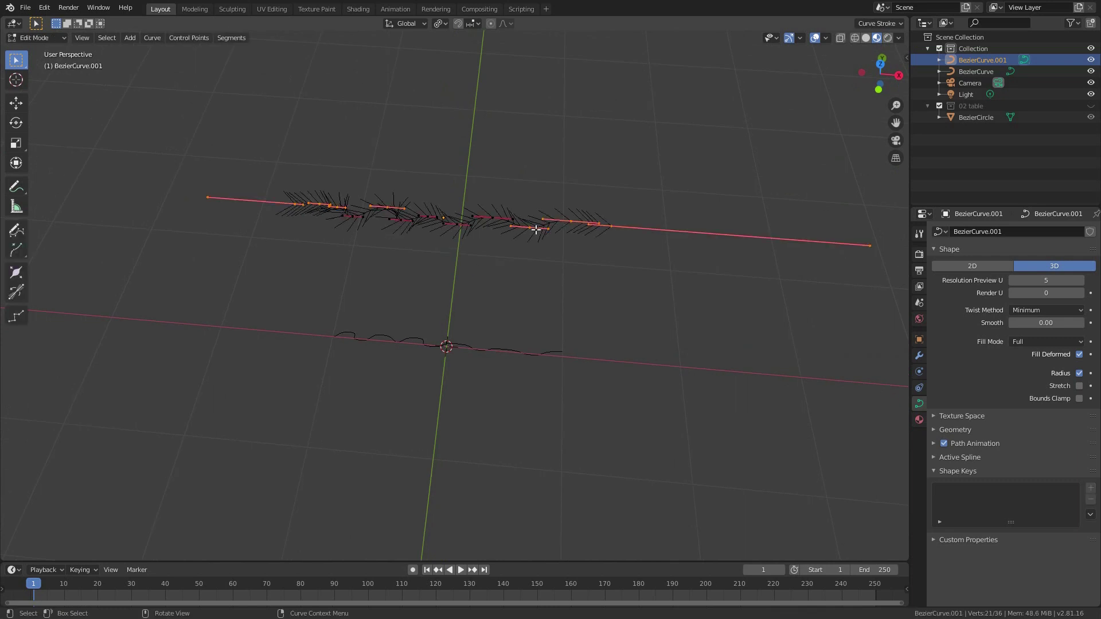
{"action": "key", "text": "a"}
{"action": "right_click", "coordinate": [536, 230]}
{"action": "left_click", "coordinate": [535, 229]}
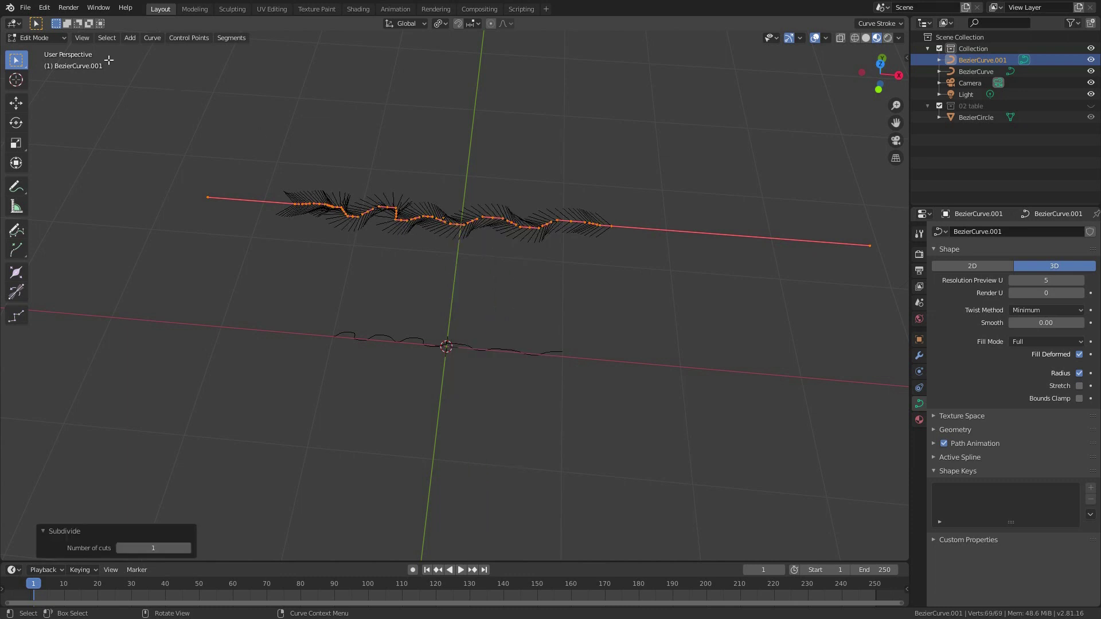
{"action": "left_click", "coordinate": [106, 38]}
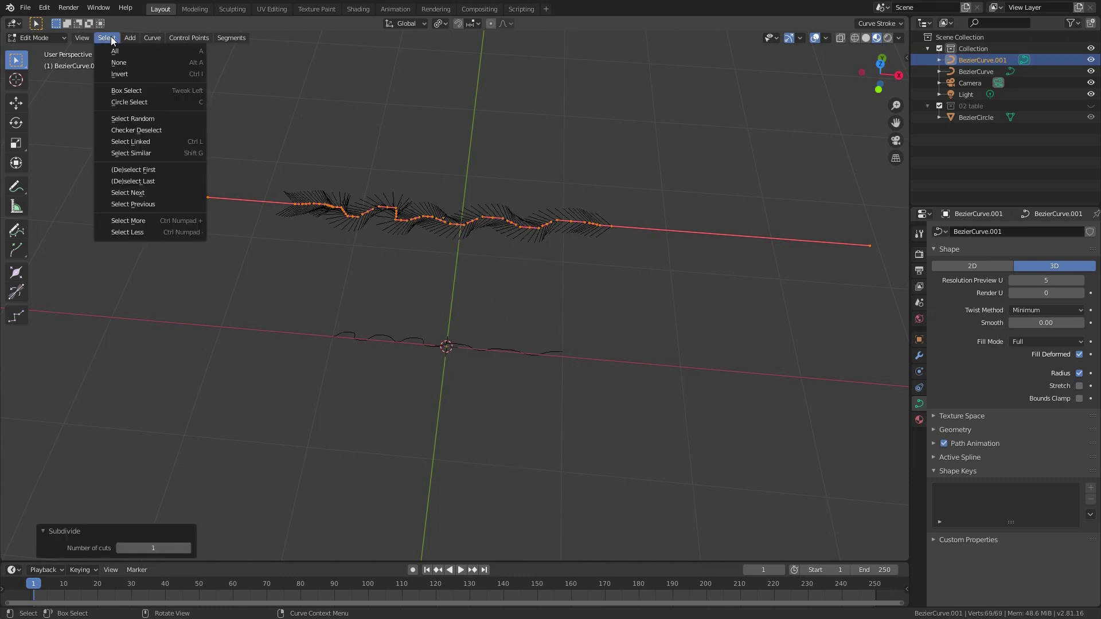
{"action": "left_click", "coordinate": [129, 118]}
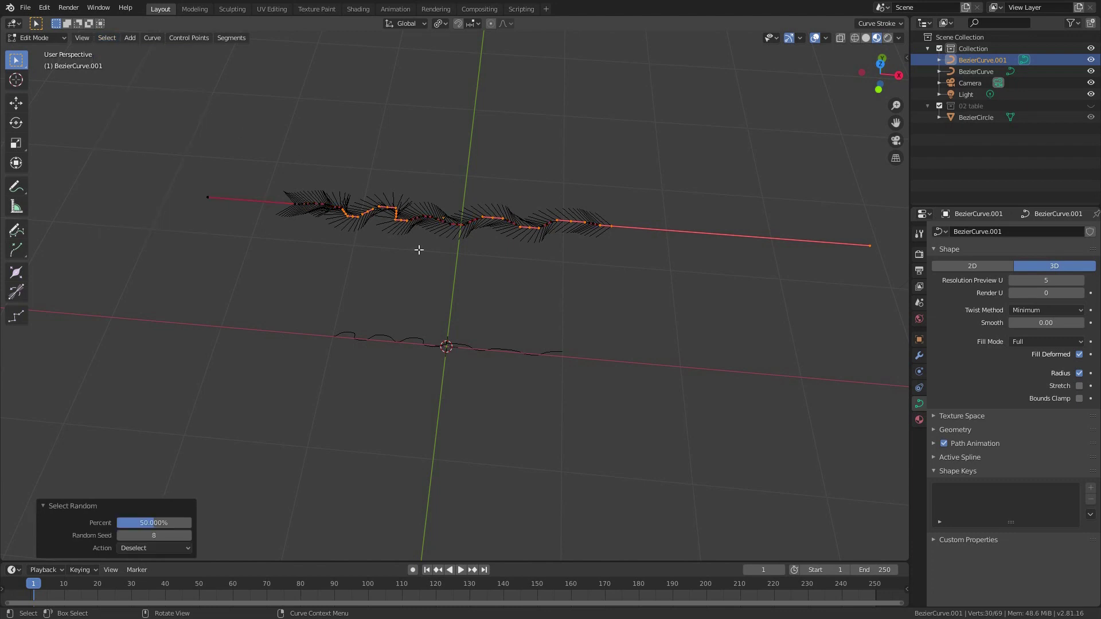
- Duplicate the middle curve along Y, placing the copy about 0.4 m below the original
{"action": "key", "text": "Tab"}
{"action": "middle_click_drag", "start_coordinate": [431, 229], "coordinate": [507, 317]}
{"action": "key", "text": "shift+d"}
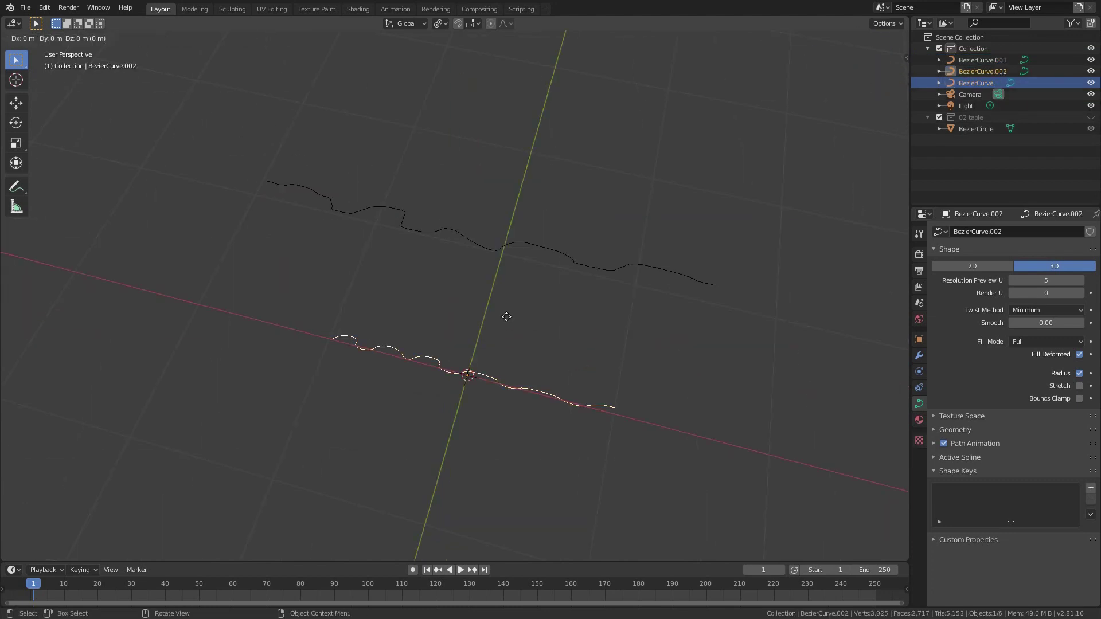
{"action": "key", "text": "y"}
{"action": "left_click", "coordinate": [479, 374]}
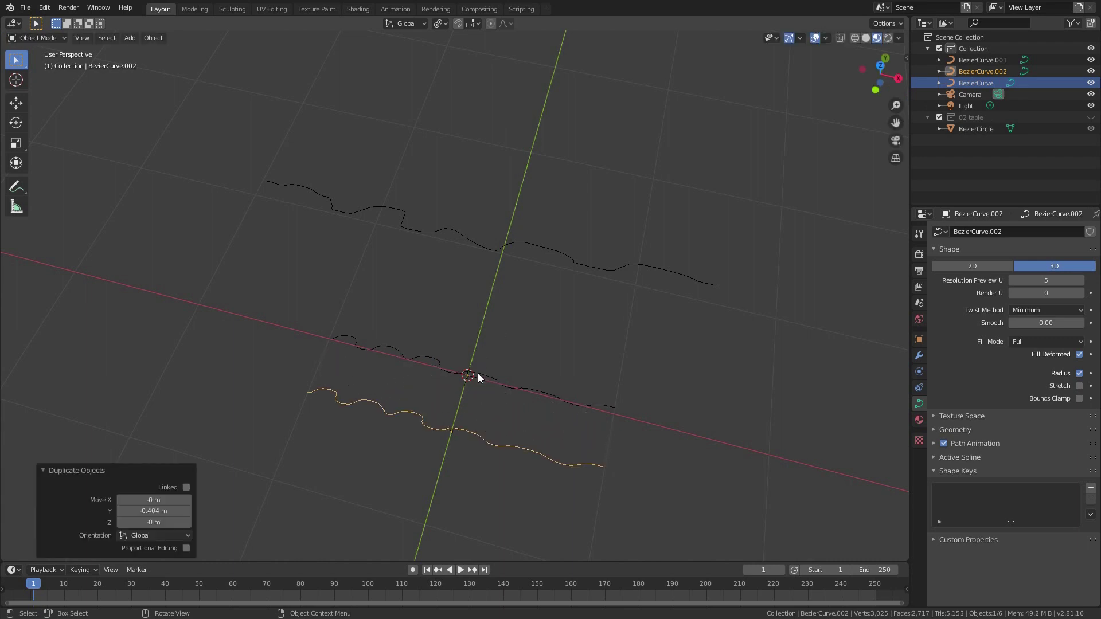
- Select BezierCurve and view its curve edit options without applying anything
{"action": "left_click", "coordinate": [492, 378]}
{"action": "key", "text": "Tab"}
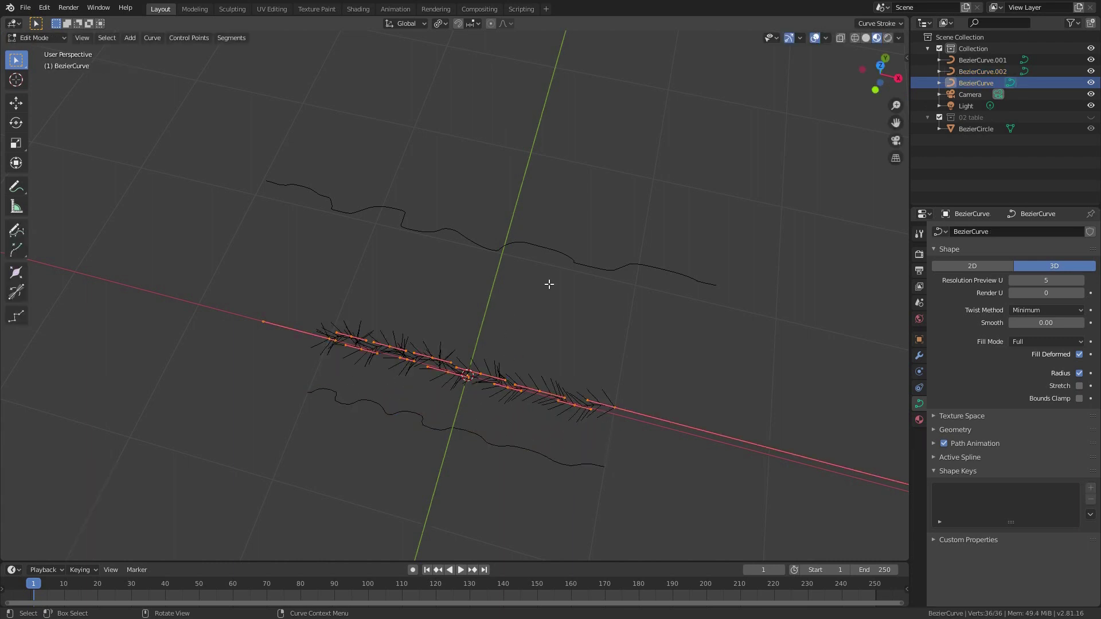
{"action": "right_click", "coordinate": [519, 364]}
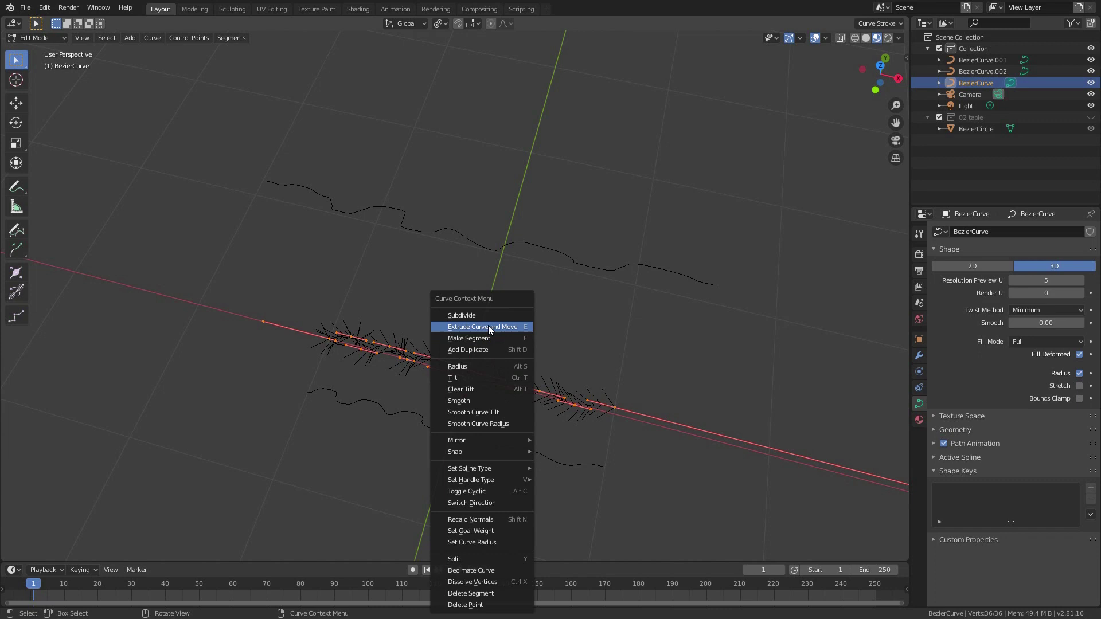
{"action": "key", "text": "Escape"}
{"action": "key", "text": "Tab"}
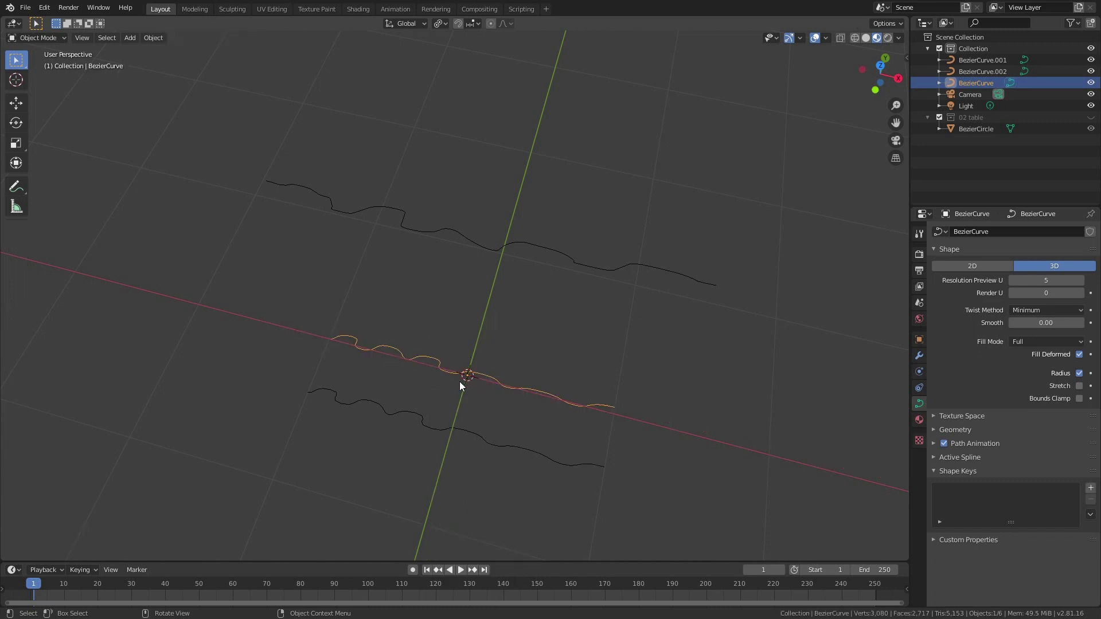
- Select BezierCurve.002 and BezierCurve and compare their positions from the top view
{"action": "left_click", "coordinate": [429, 422]}
{"action": "middle_click_drag", "start_coordinate": [430, 428], "coordinate": [438, 446]}
{"action": "key", "text": "KP_7"}
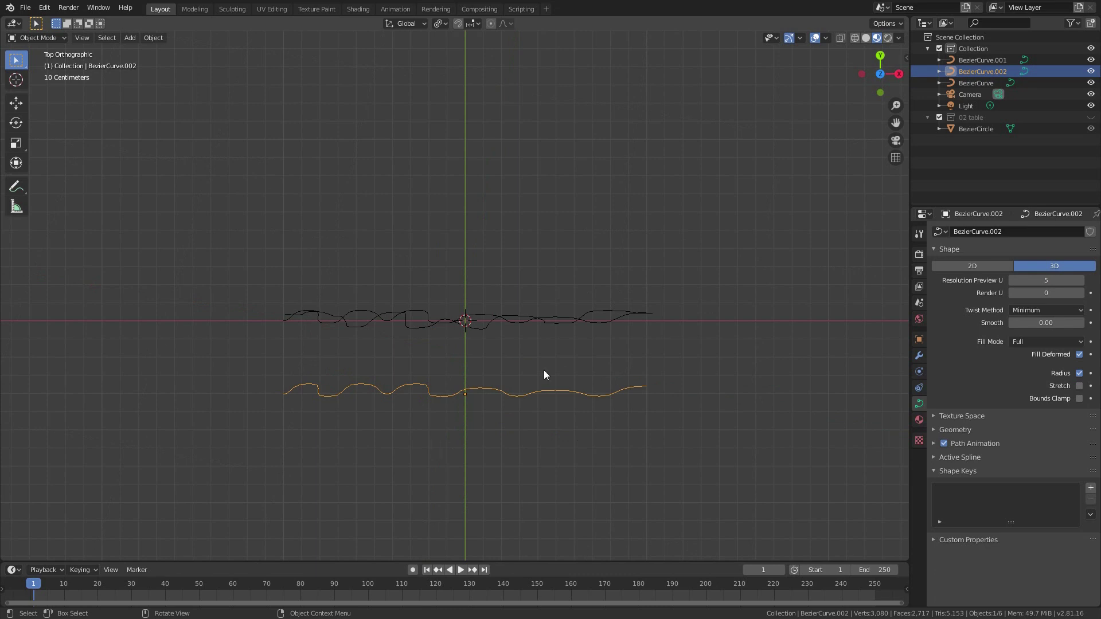
{"action": "left_click", "coordinate": [328, 329], "text": "shift"}
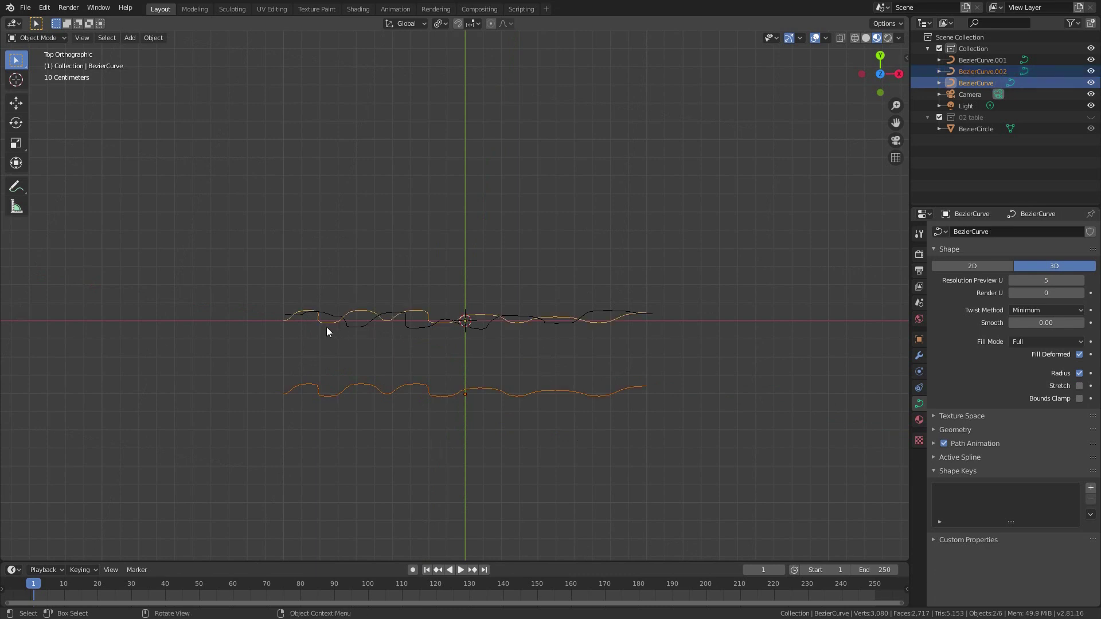
{"action": "scroll", "coordinate": [326, 331], "scroll_direction": "up", "scroll_amount": 4}
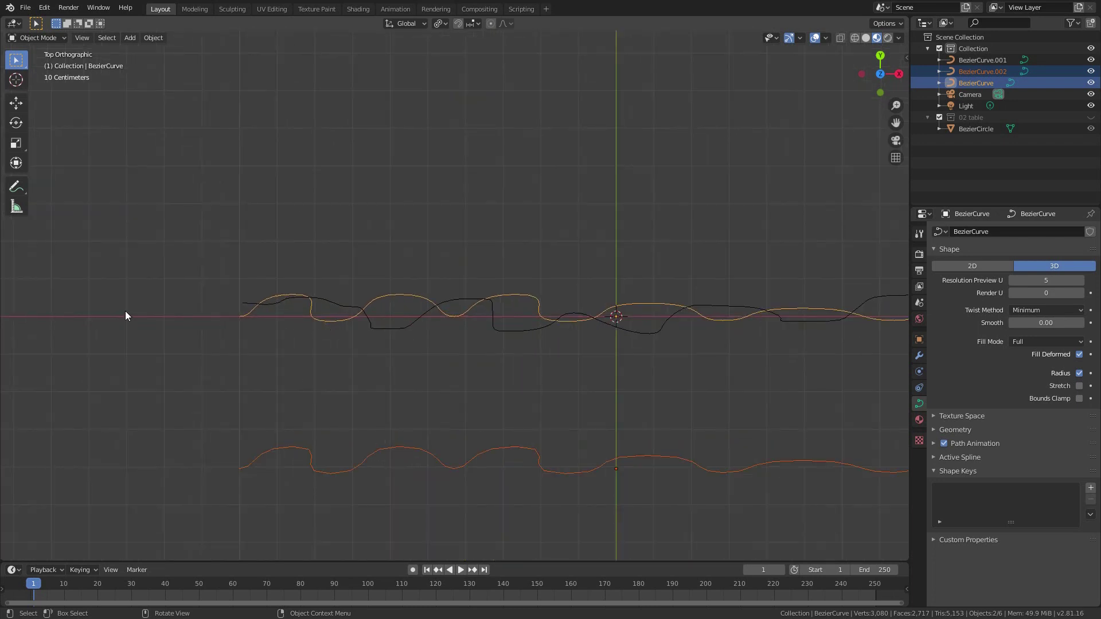
{"action": "scroll", "coordinate": [126, 316], "scroll_direction": "down", "scroll_amount": 1}
{"action": "scroll", "coordinate": [290, 406], "scroll_direction": "up", "scroll_amount": 5}
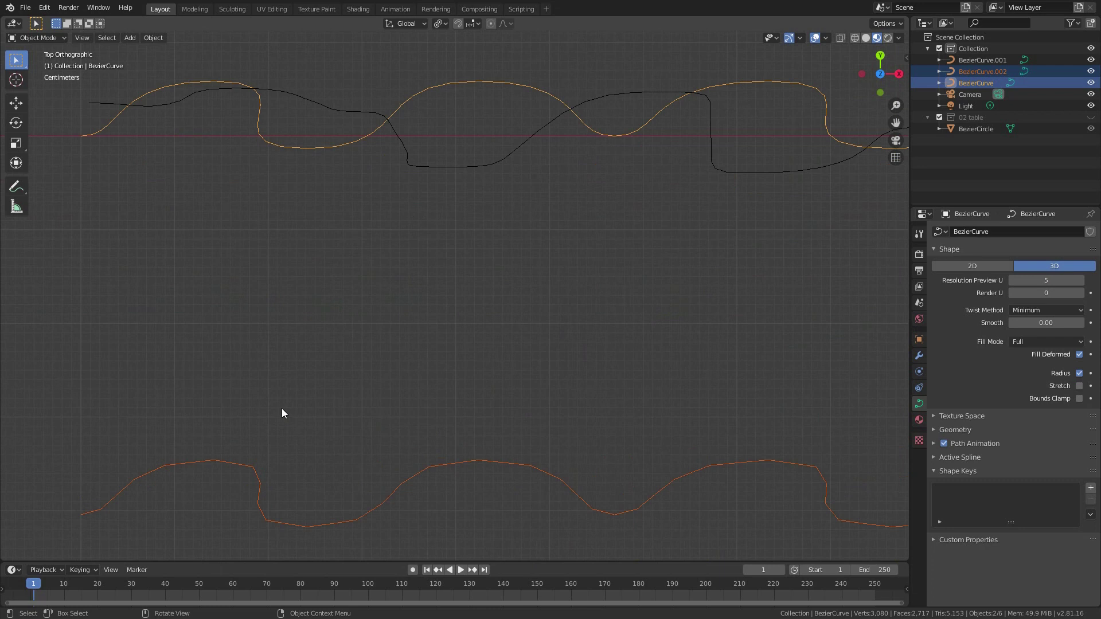
- Move the copy BezierCurve.002 along Y beside the other curves and reselect it
{"action": "left_click", "coordinate": [256, 476]}
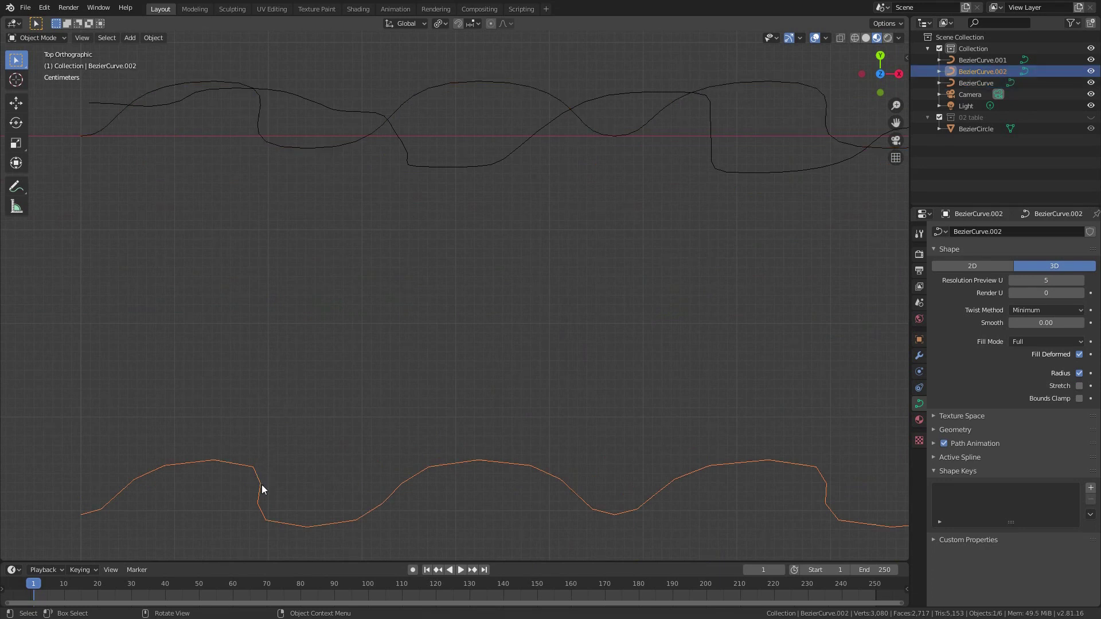
{"action": "key", "text": "g"}
{"action": "key", "text": "y"}
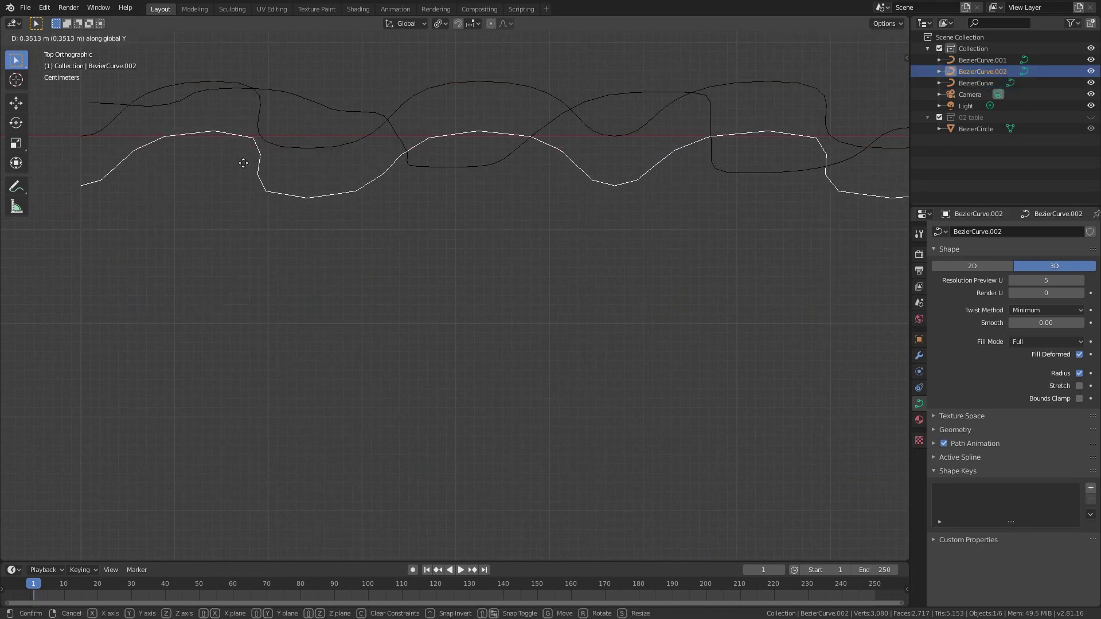
{"action": "left_click", "coordinate": [243, 164]}
{"action": "middle_click_drag", "start_coordinate": [256, 141], "coordinate": [274, 409], "text": "shift"}
{"action": "left_click", "coordinate": [275, 411]}
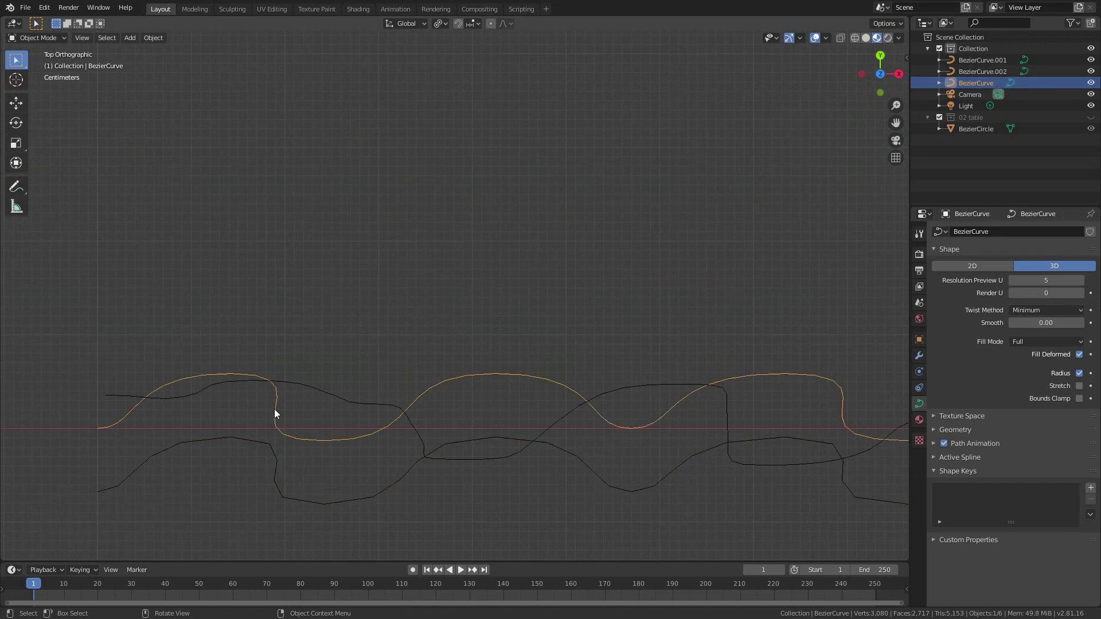
{"action": "left_click", "coordinate": [285, 491]}
- Delete BezierCurve.002 and bridge the two curves' edge loops into one surface
{"action": "key", "text": "x"}
{"action": "left_click", "coordinate": [285, 487]}
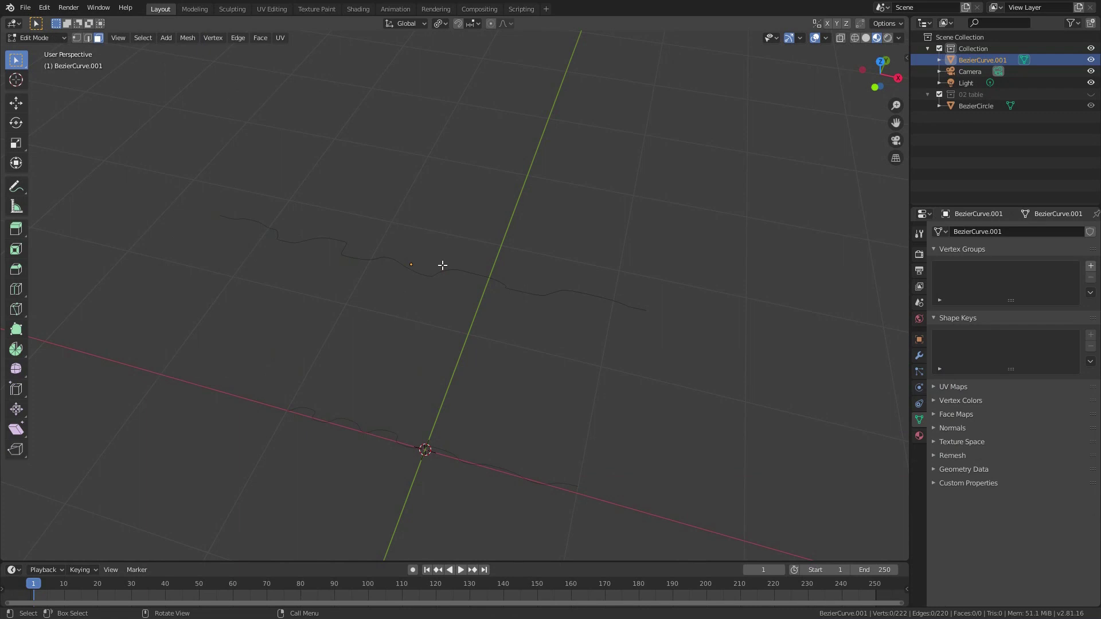
{"action": "key", "text": "2"}
{"action": "key", "text": "a"}
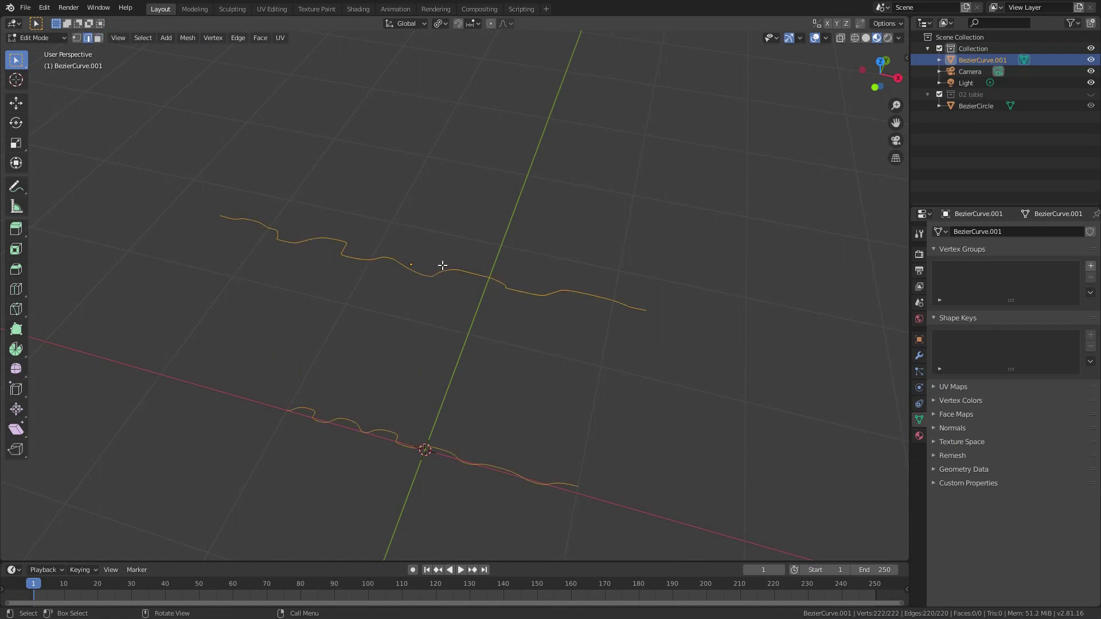
{"action": "middle_click_drag", "start_coordinate": [442, 265], "coordinate": [454, 248]}
{"action": "right_click", "coordinate": [454, 248]}
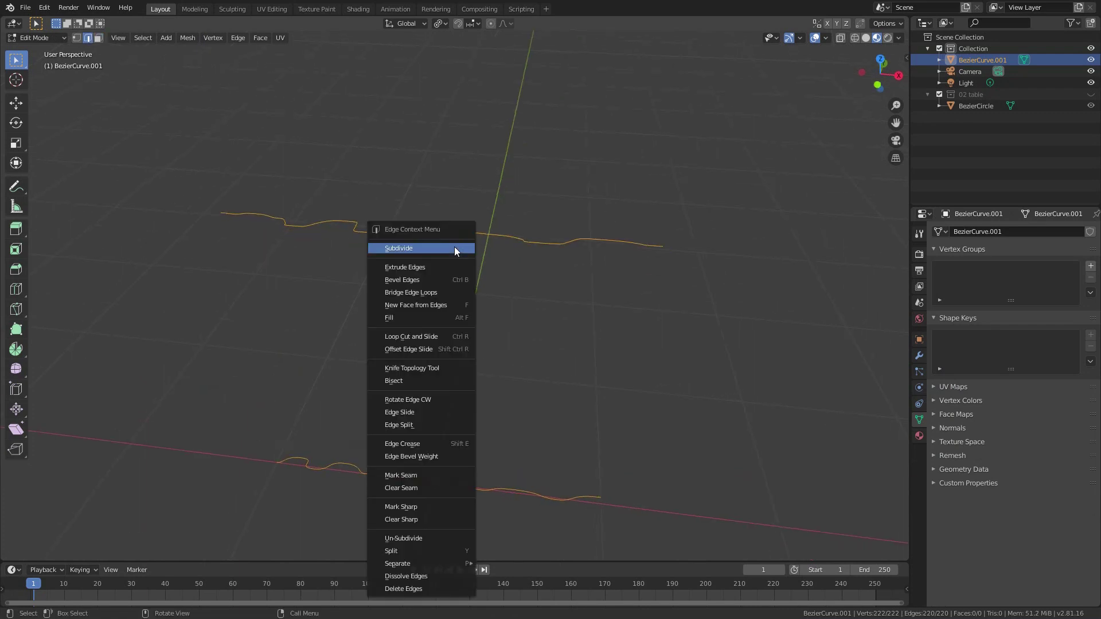
{"action": "left_click", "coordinate": [415, 293]}
{"action": "mouse_move", "coordinate": [435, 306]}
{"action": "middle_mouse_down"}
{"action": "mouse_move", "coordinate": [460, 291]}
{"action": "mouse_move", "coordinate": [393, 276]}
{"action": "mouse_move", "coordinate": [472, 308]}
{"action": "middle_mouse_up"}
- Shade the new curtain smooth and preview 37 horizontal loop cuts across it
{"action": "key", "text": "Tab"}
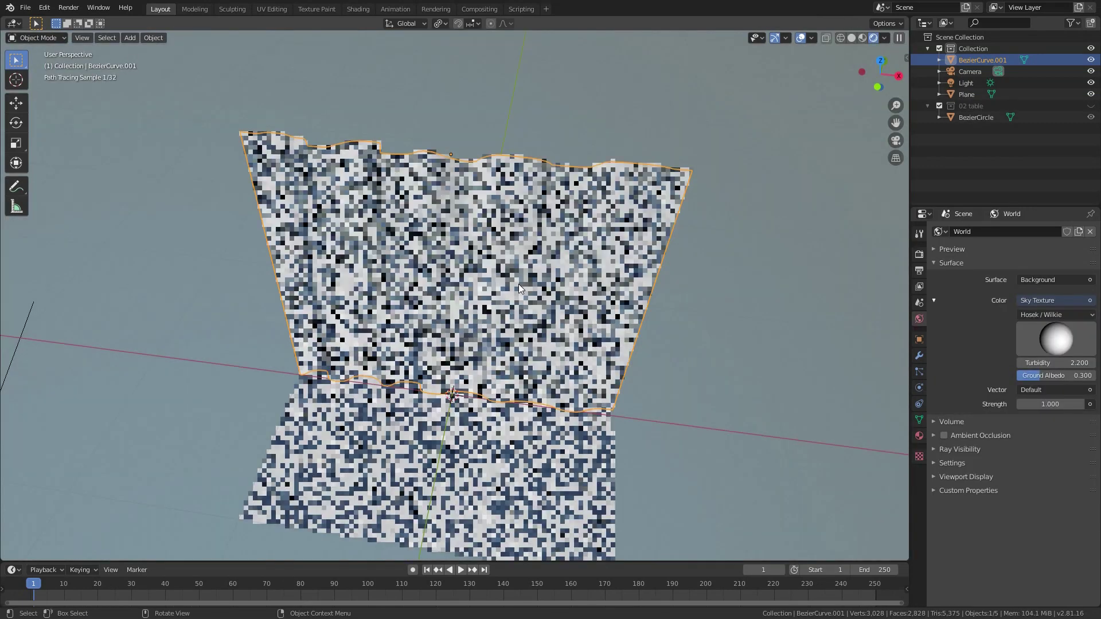
{"action": "middle_click_drag", "start_coordinate": [432, 239], "coordinate": [477, 199]}
{"action": "right_click", "coordinate": [432, 226]}
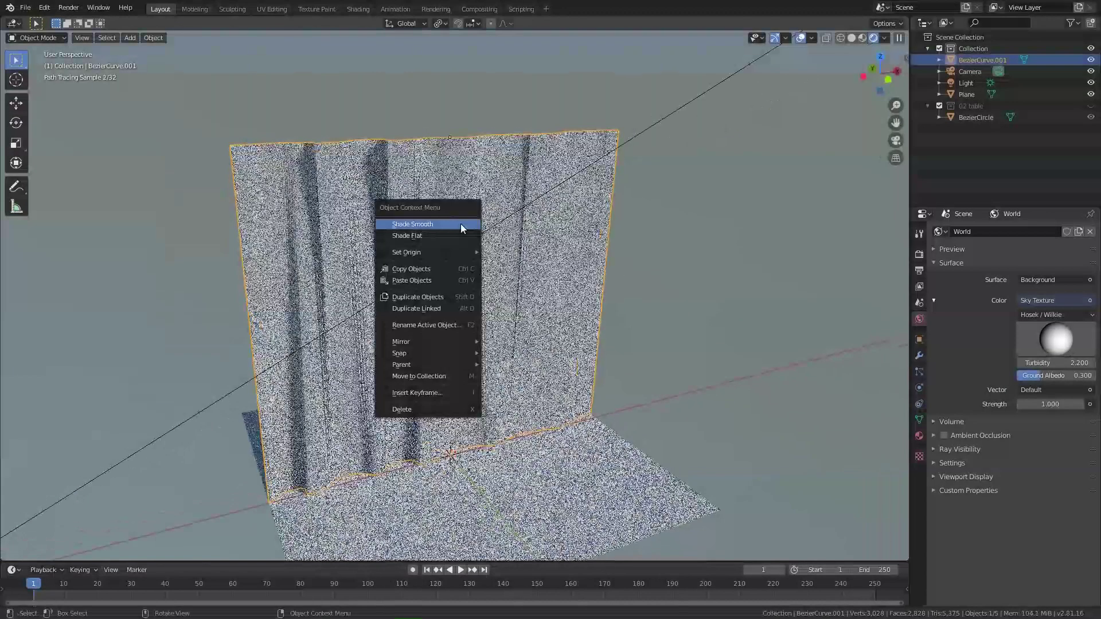
{"action": "left_click", "coordinate": [432, 225]}
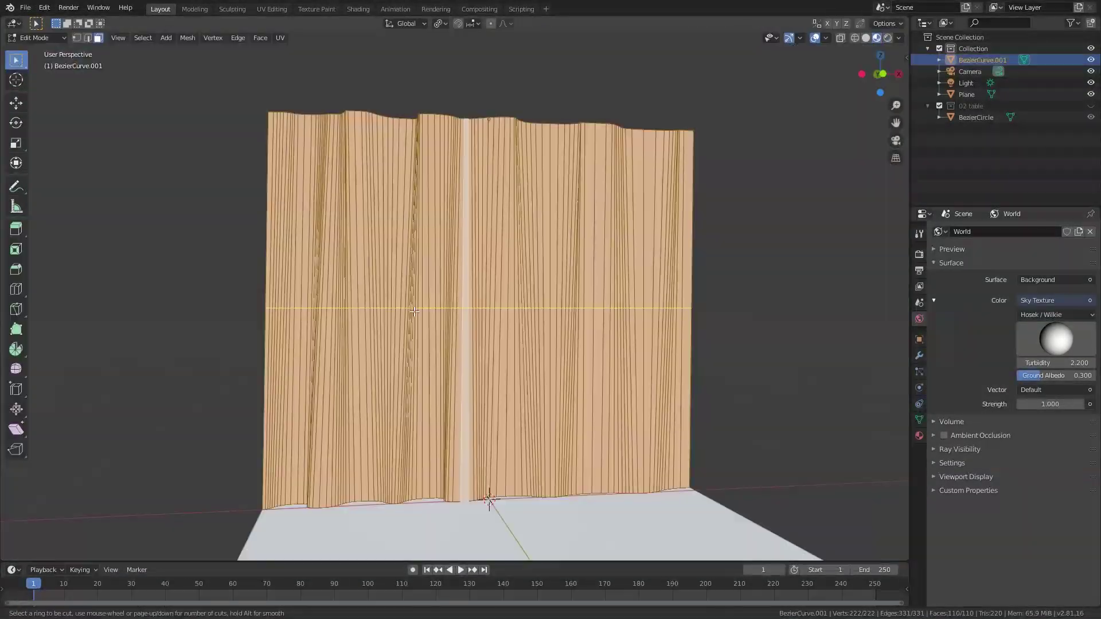
{"action": "scroll", "coordinate": [415, 312], "scroll_direction": "up", "scroll_amount": 16}
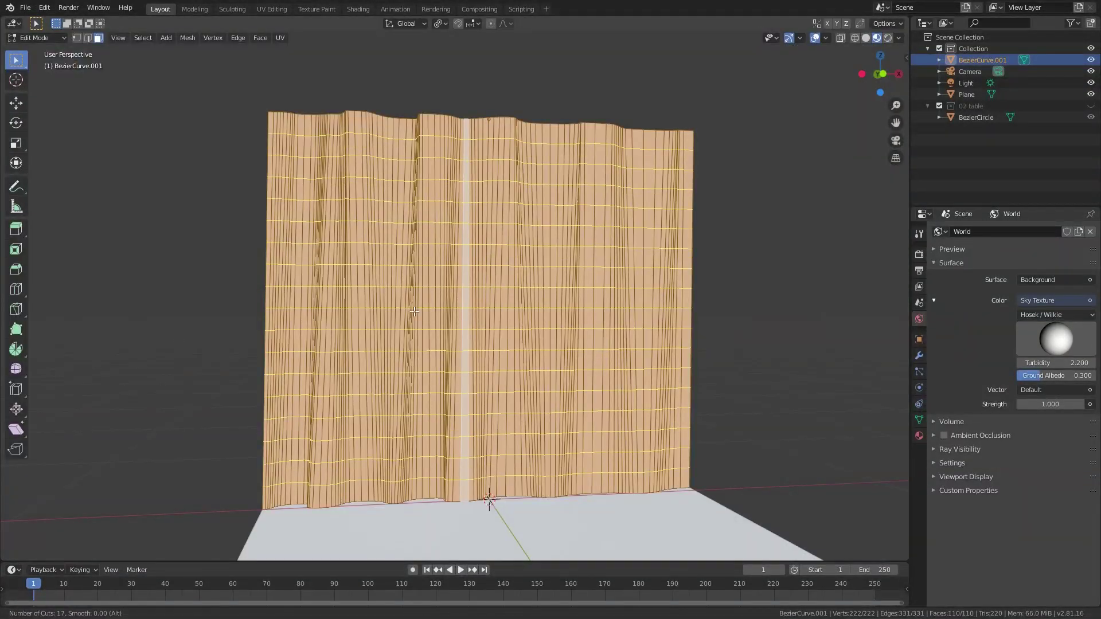
{"action": "scroll", "coordinate": [415, 312], "scroll_direction": "up", "scroll_amount": 20}
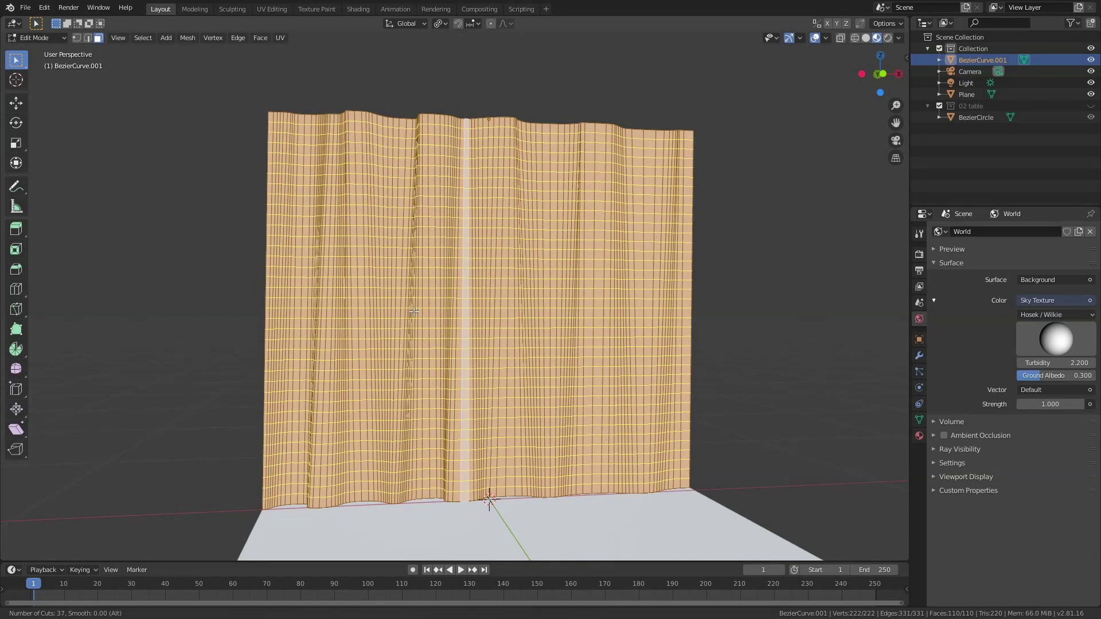
- Zoom in and out on the curtain and switch the viewport to Rendered shading
{"action": "scroll", "coordinate": [415, 312], "scroll_direction": "up", "scroll_amount": 10}
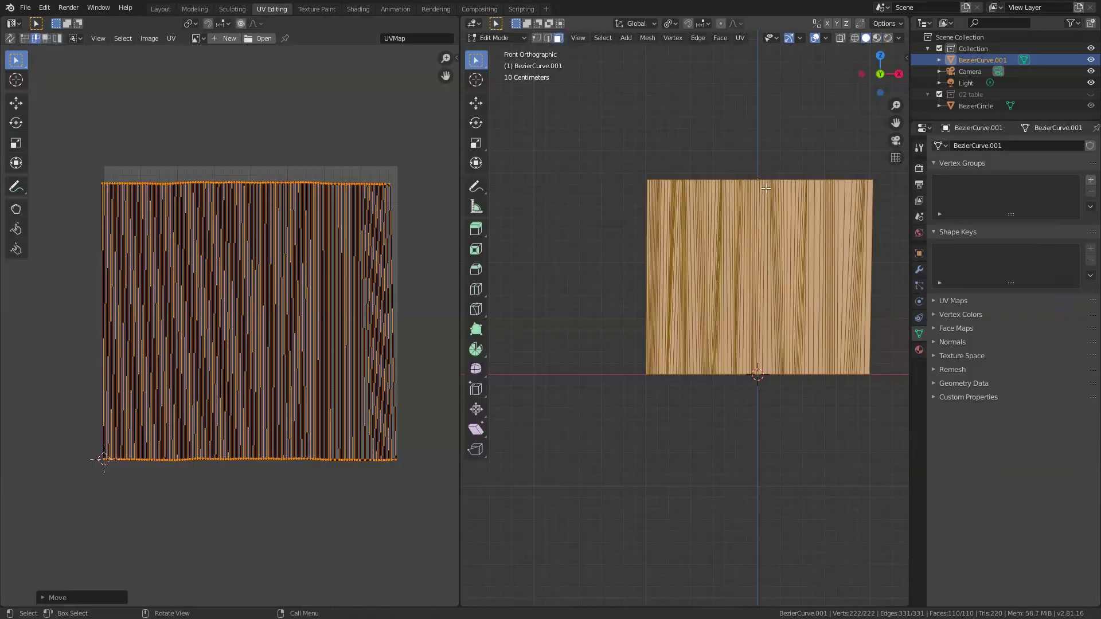
{"action": "scroll", "coordinate": [255, 181], "scroll_direction": "up", "scroll_amount": 12}
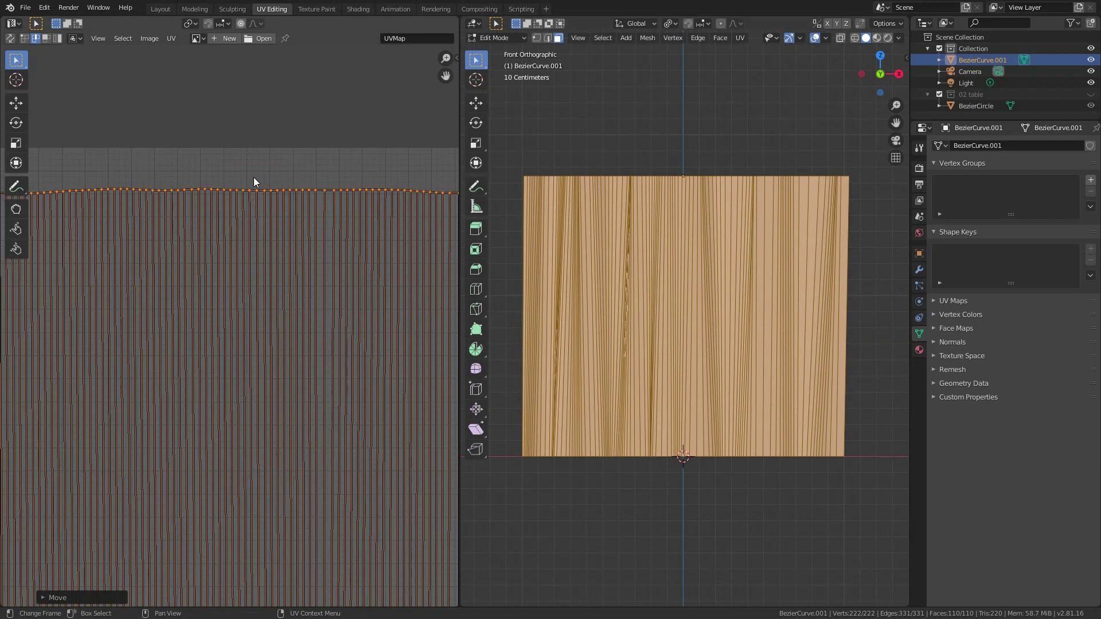
{"action": "scroll", "coordinate": [254, 181], "scroll_direction": "down", "scroll_amount": 10}
{"action": "scroll", "coordinate": [254, 177], "scroll_direction": "down", "scroll_amount": 4}
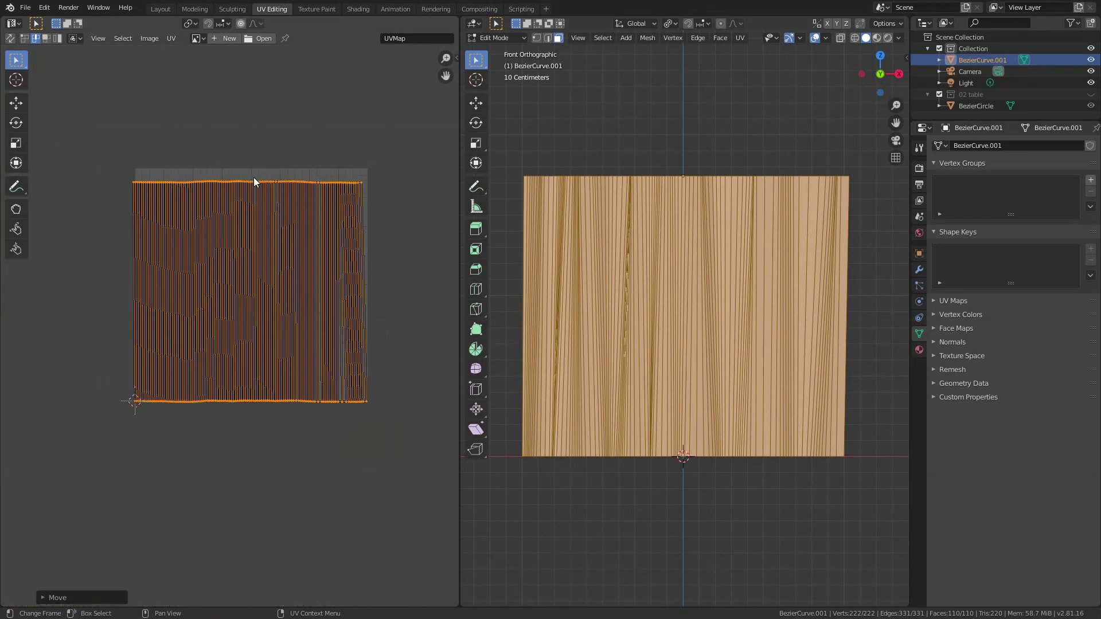
{"action": "scroll", "coordinate": [244, 398], "scroll_direction": "up", "scroll_amount": 6}
{"action": "scroll", "coordinate": [242, 398], "scroll_direction": "up", "scroll_amount": 3}
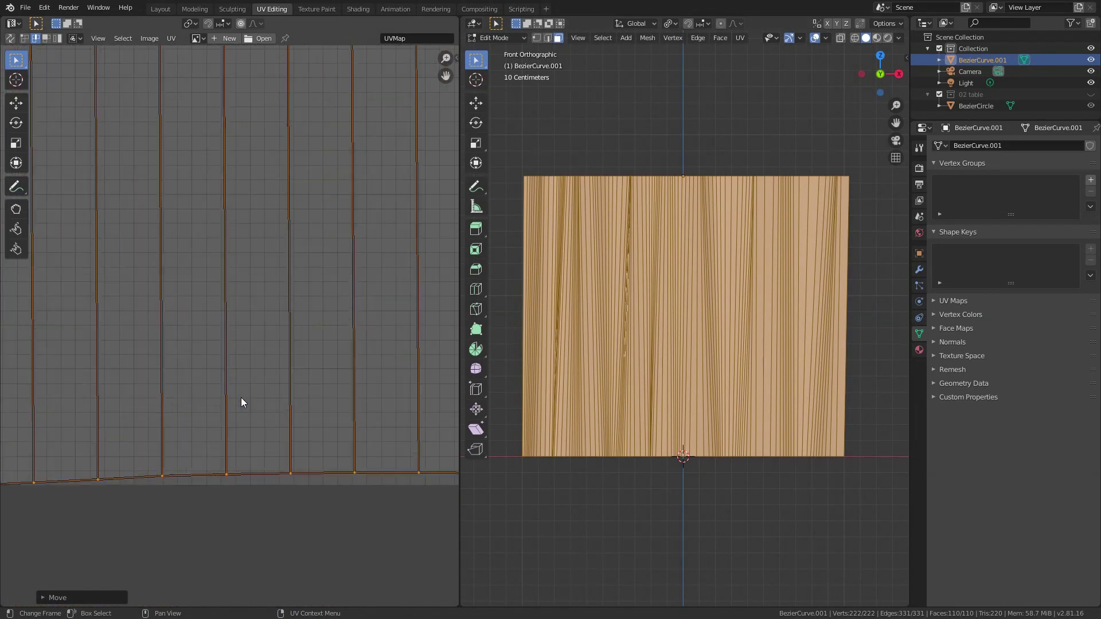
{"action": "scroll", "coordinate": [241, 397], "scroll_direction": "down", "scroll_amount": 7}
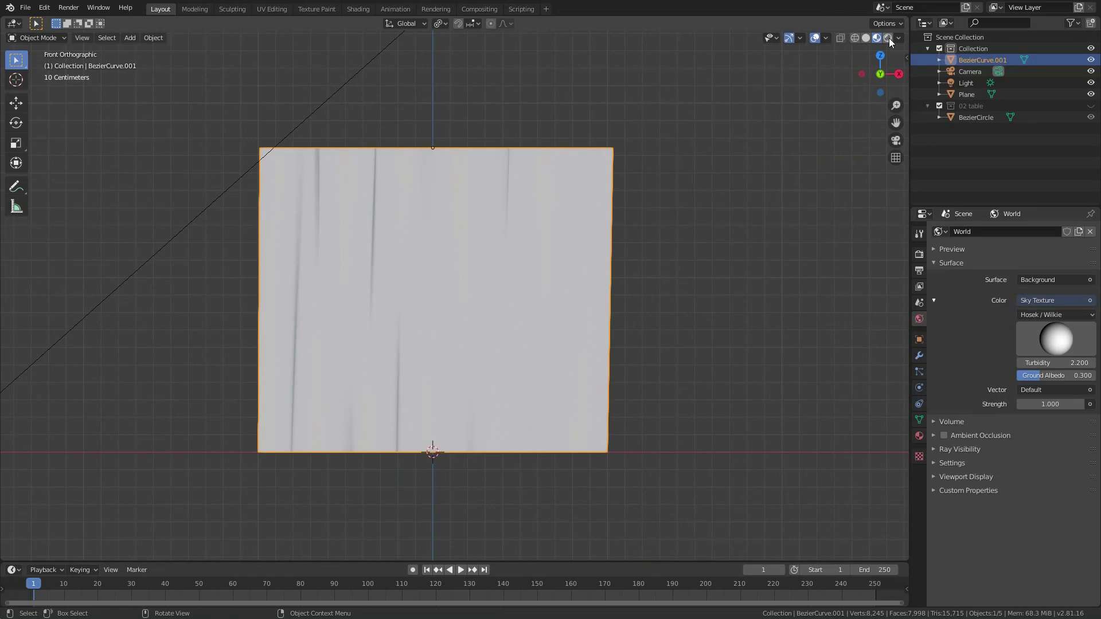
{"action": "left_click", "coordinate": [889, 38]}
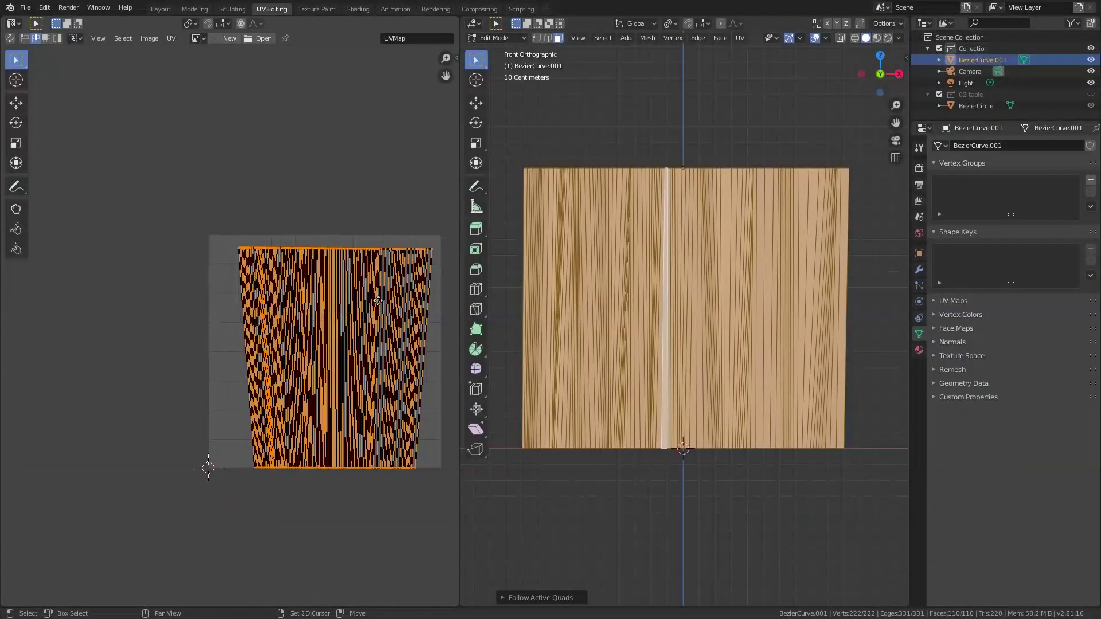
{"action": "scroll", "coordinate": [310, 240], "scroll_direction": "up", "scroll_amount": 1}
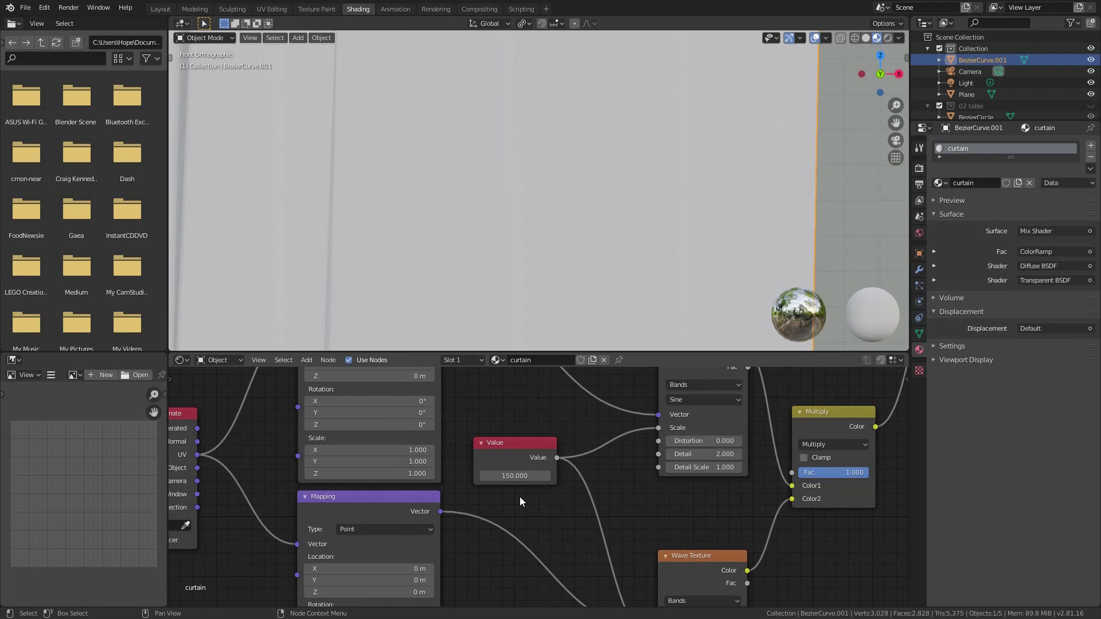
- Change the curtain material's Value node from 350 to 250
{"action": "double_click", "coordinate": [521, 477]}
{"action": "type", "text": "250"}
{"action": "key", "text": "Return"}
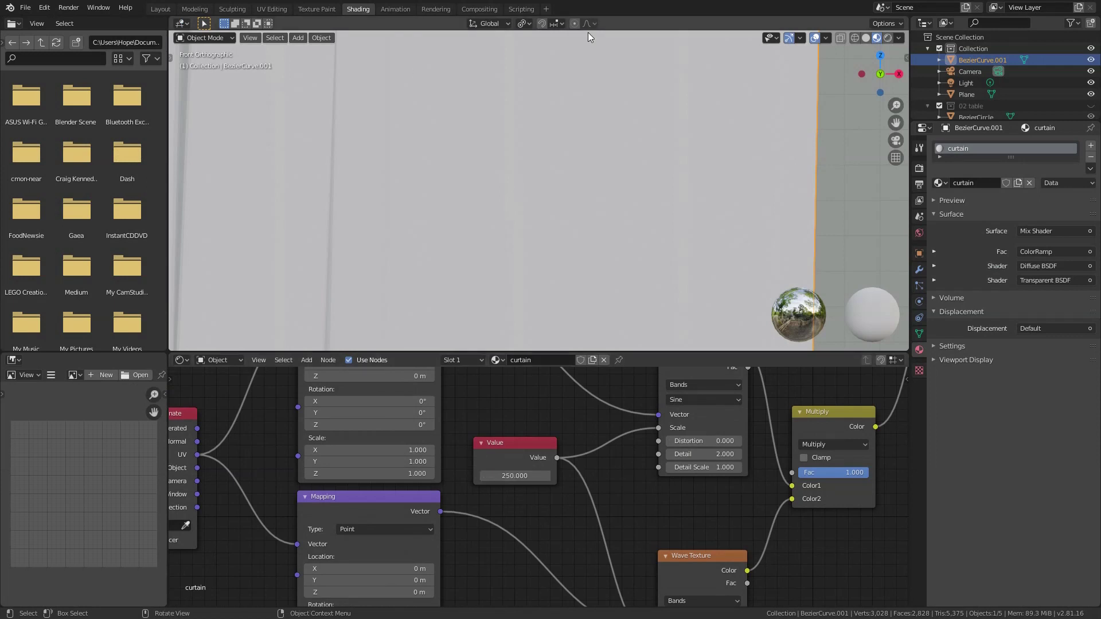
- Preview the curtain in Rendered shading and orbit around it in perspective
{"action": "left_click", "coordinate": [889, 38]}
{"action": "scroll", "coordinate": [553, 187], "scroll_direction": "down", "scroll_amount": 5}
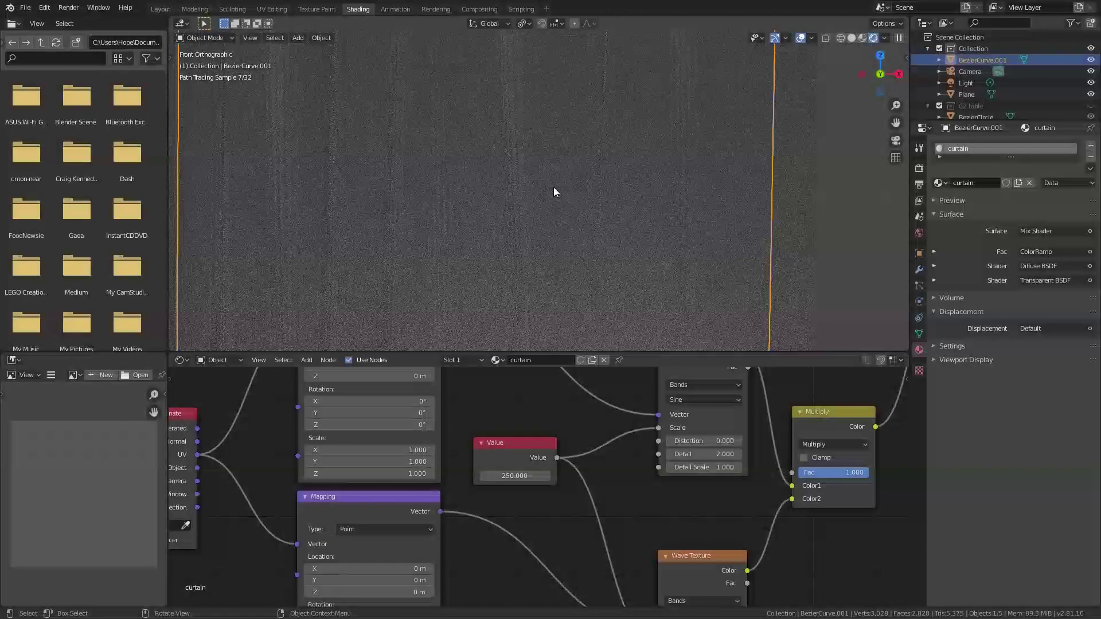
{"action": "middle_click_drag", "start_coordinate": [554, 187], "coordinate": [574, 239]}
{"action": "scroll", "coordinate": [559, 219], "scroll_direction": "up", "scroll_amount": 5}
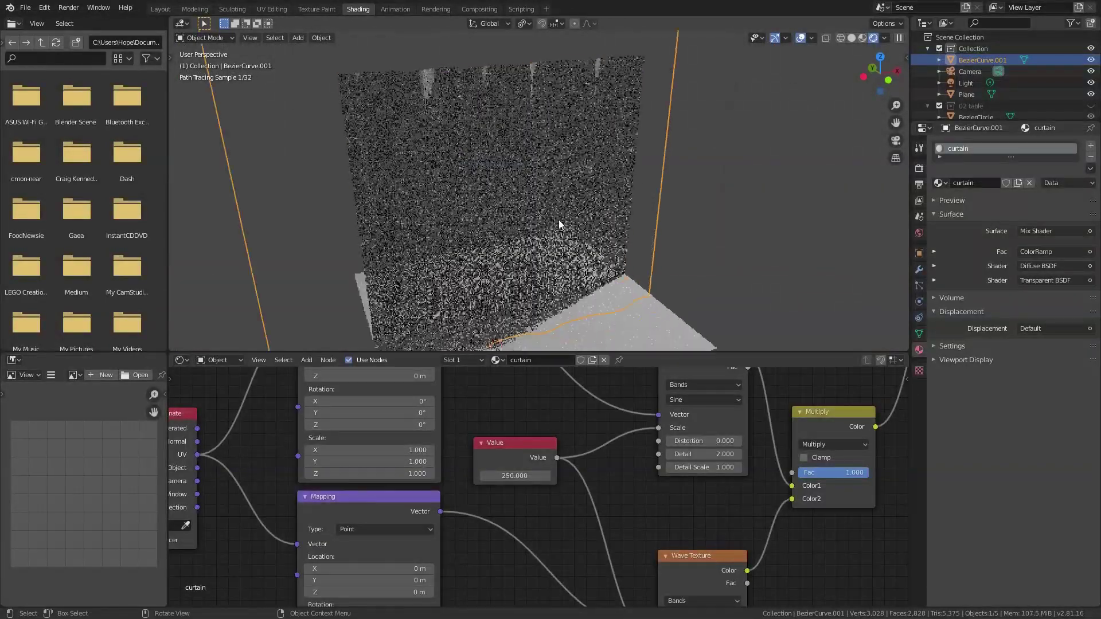
{"action": "scroll", "coordinate": [566, 207], "scroll_direction": "down", "scroll_amount": 3}
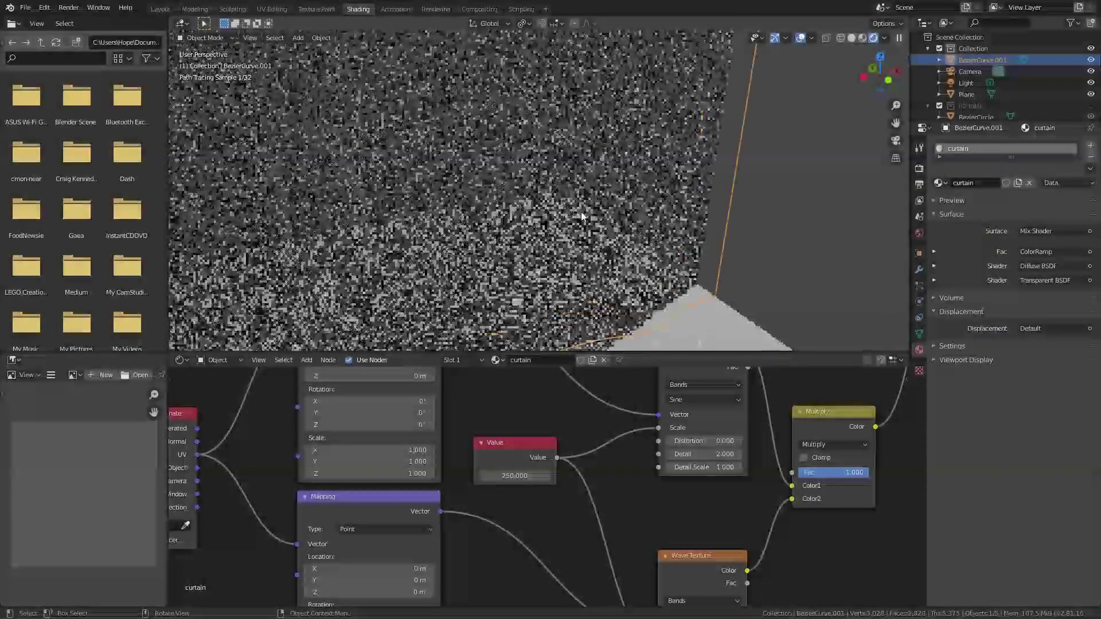
{"action": "key", "text": "ctrl+Page_Up"}
{"action": "key", "text": "ctrl+Page_Up"}
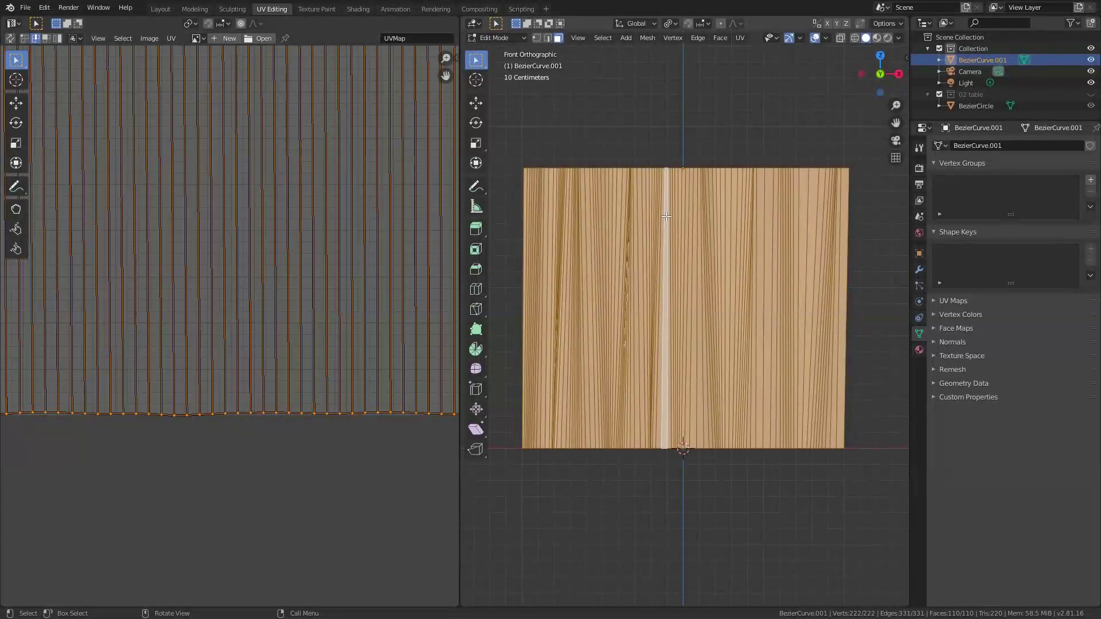
- Unwrap the curtain UVs with Follow Active Quads using Length edge length mode
{"action": "key", "text": "u"}
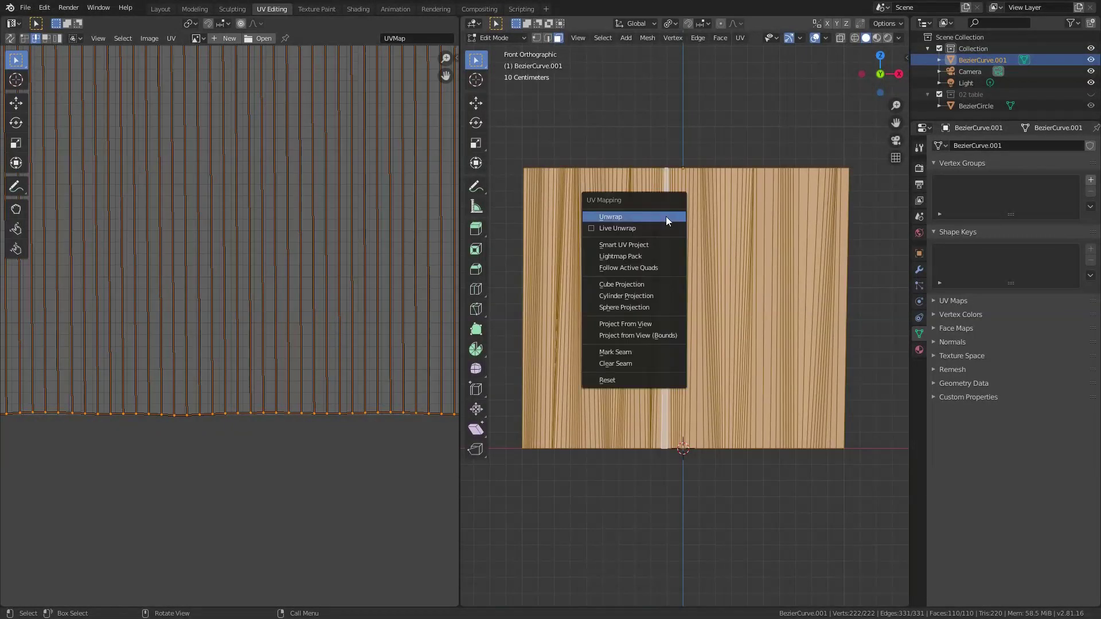
{"action": "left_click", "coordinate": [647, 267]}
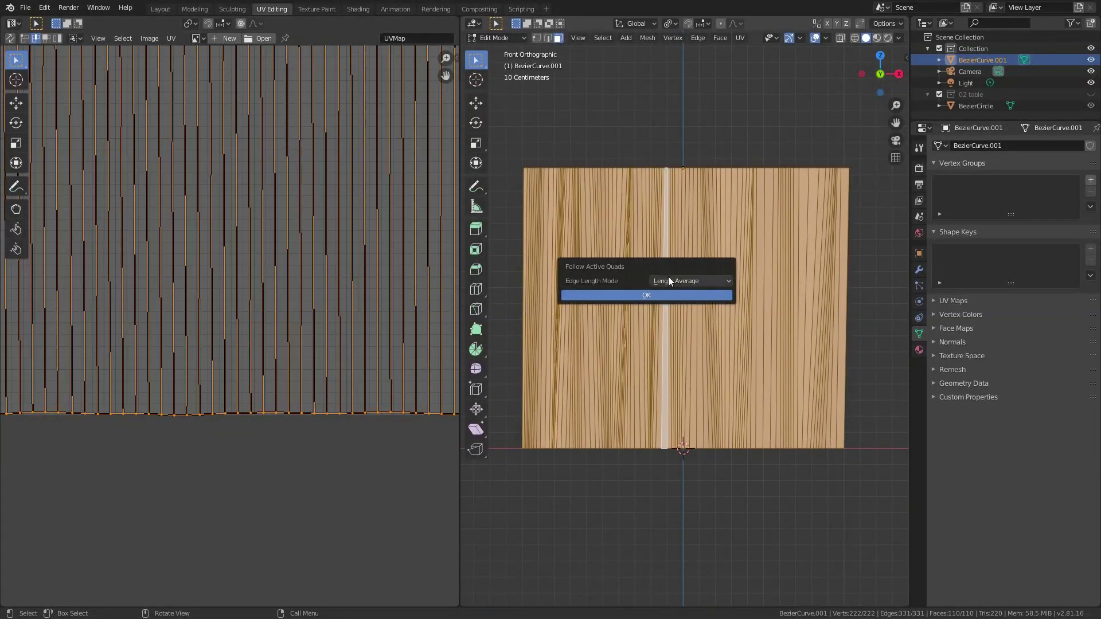
{"action": "left_click", "coordinate": [669, 279]}
{"action": "left_click", "coordinate": [667, 306]}
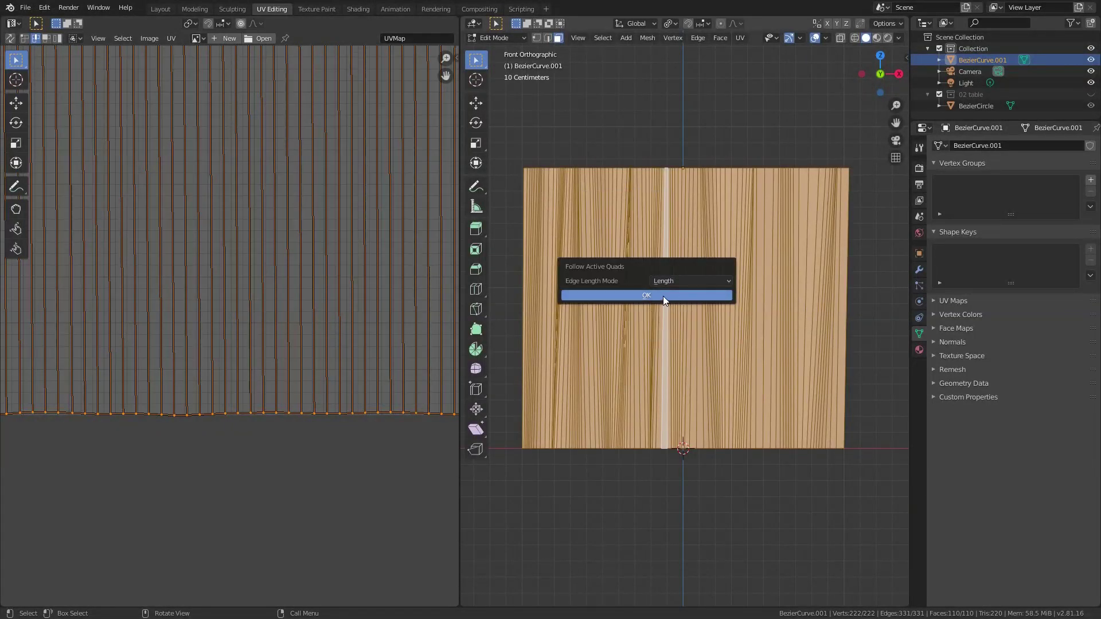
{"action": "left_click", "coordinate": [663, 296]}
{"action": "scroll", "coordinate": [335, 480], "scroll_direction": "down", "scroll_amount": 5}
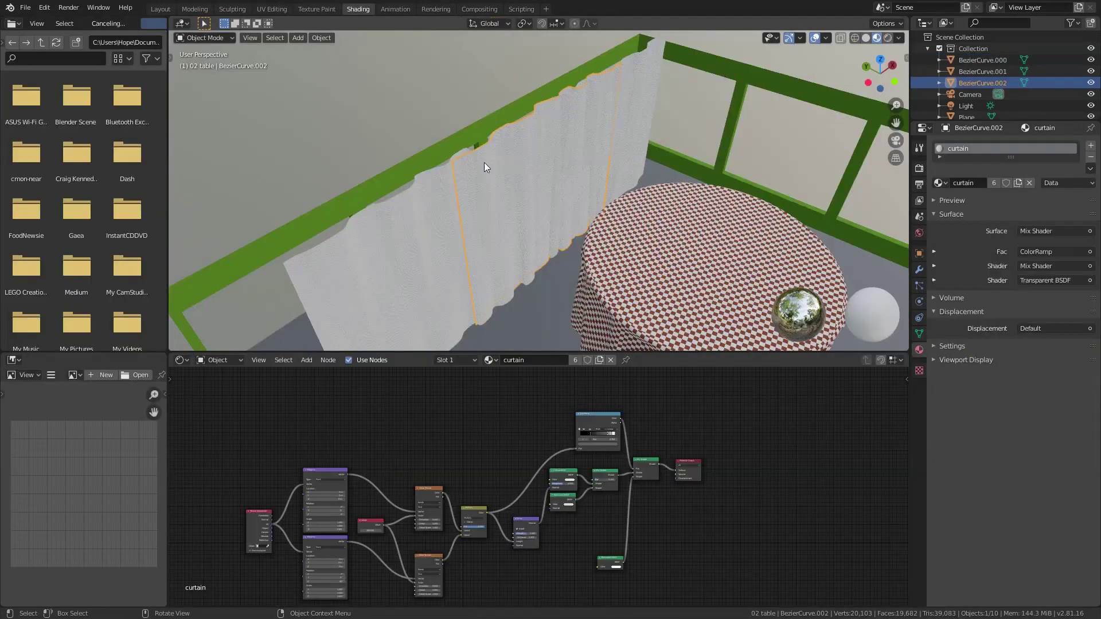
{"action": "mouse_move", "coordinate": [484, 163]}
{"action": "middle_mouse_down"}
{"action": "mouse_move", "coordinate": [525, 195]}
{"action": "mouse_move", "coordinate": [507, 133]}
{"action": "middle_mouse_up"}
- Move curtain BezierCurve.002 -0.124 m along Y and return to the Layout workspace
{"action": "key", "text": "g"}
{"action": "key", "text": "y"}
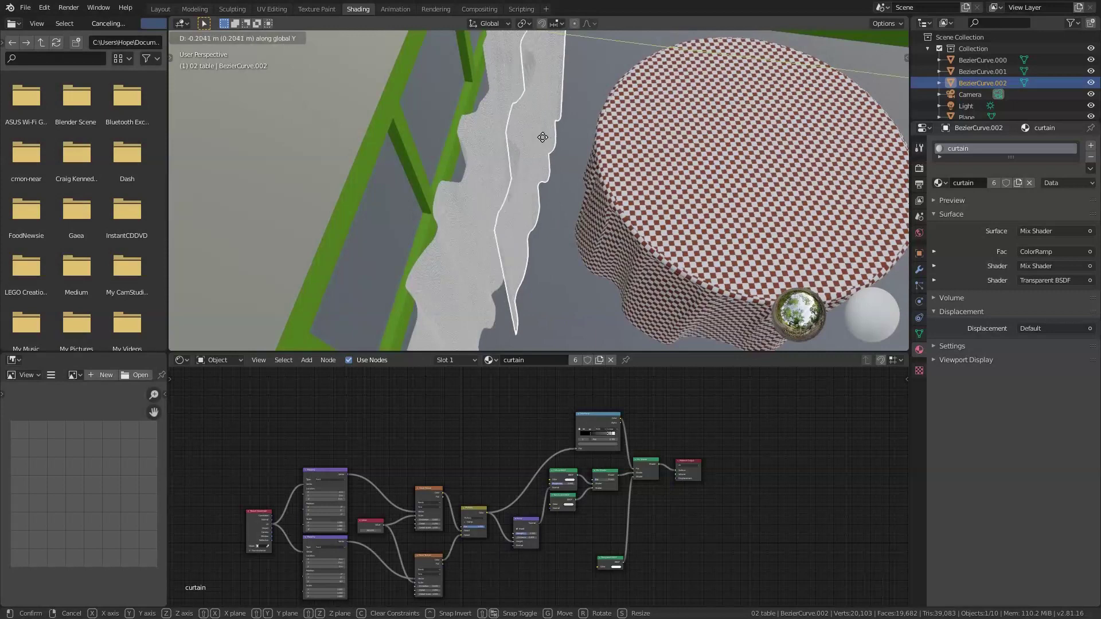
{"action": "left_click", "coordinate": [534, 132]}
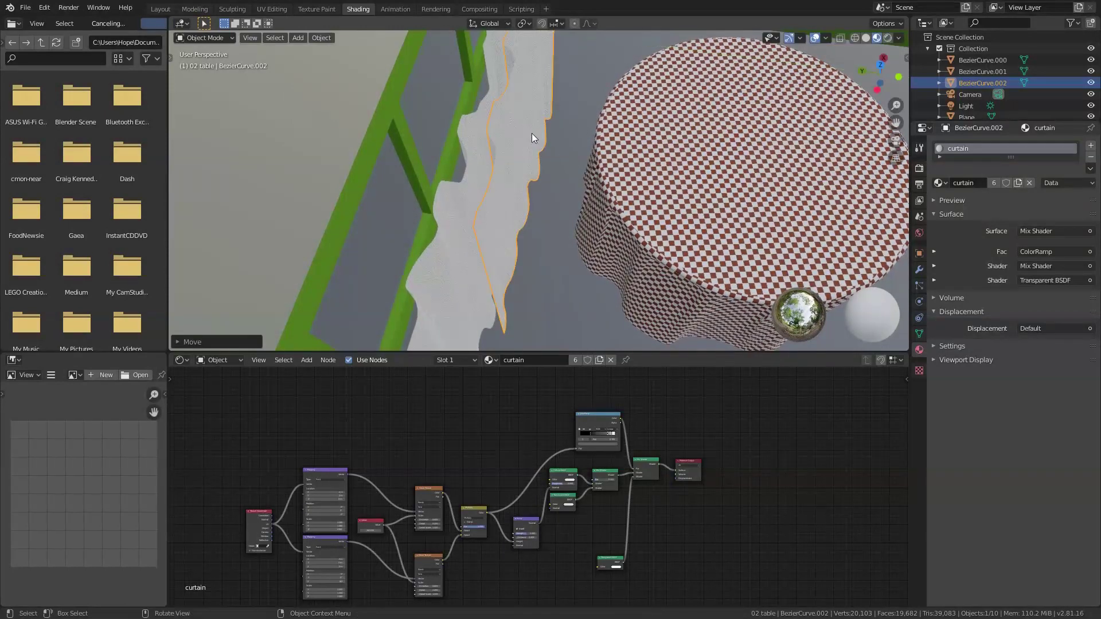
{"action": "middle_click_drag", "start_coordinate": [531, 133], "coordinate": [521, 187]}
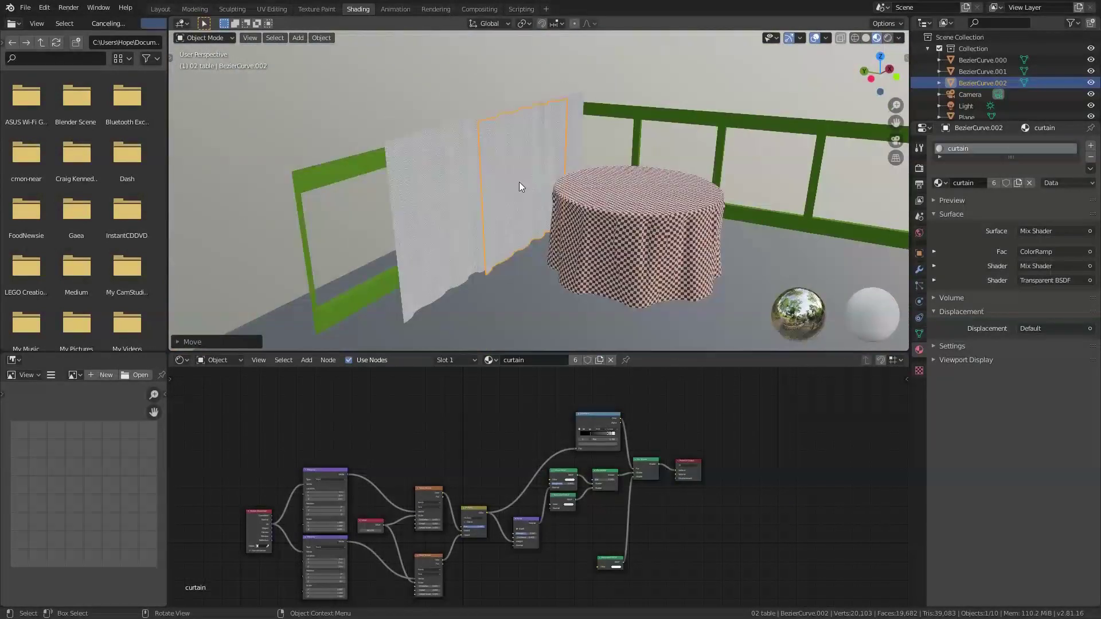
{"action": "left_click", "coordinate": [160, 10]}
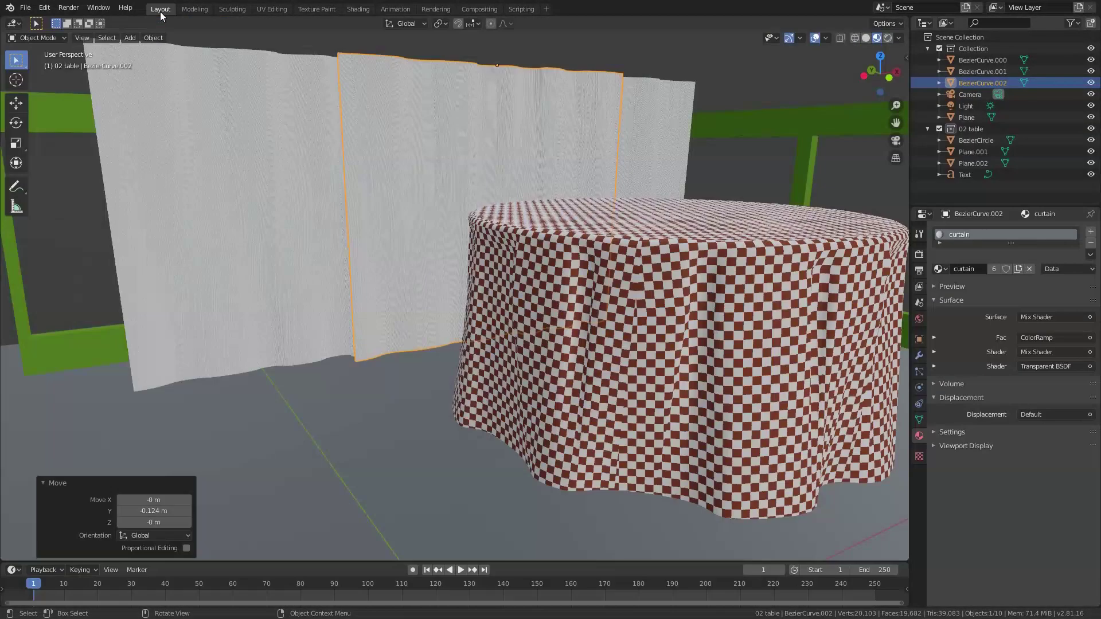
- Render-preview the scene, inspect the Text object's NEON material, undo, and deselect everything
{"action": "left_click", "coordinate": [890, 36]}
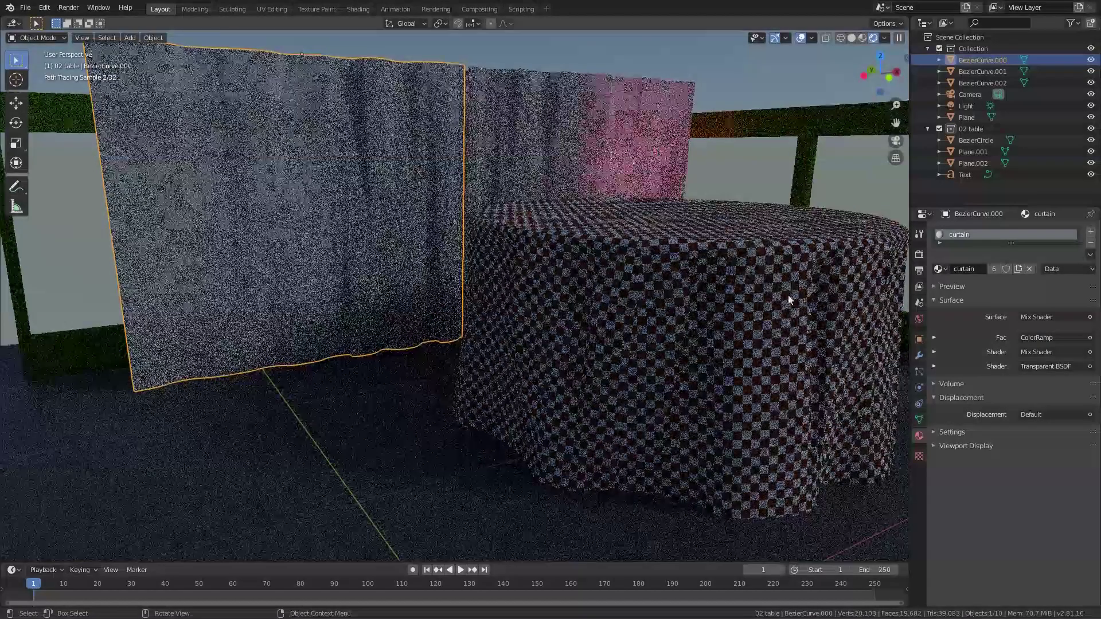
{"action": "left_click", "coordinate": [968, 175]}
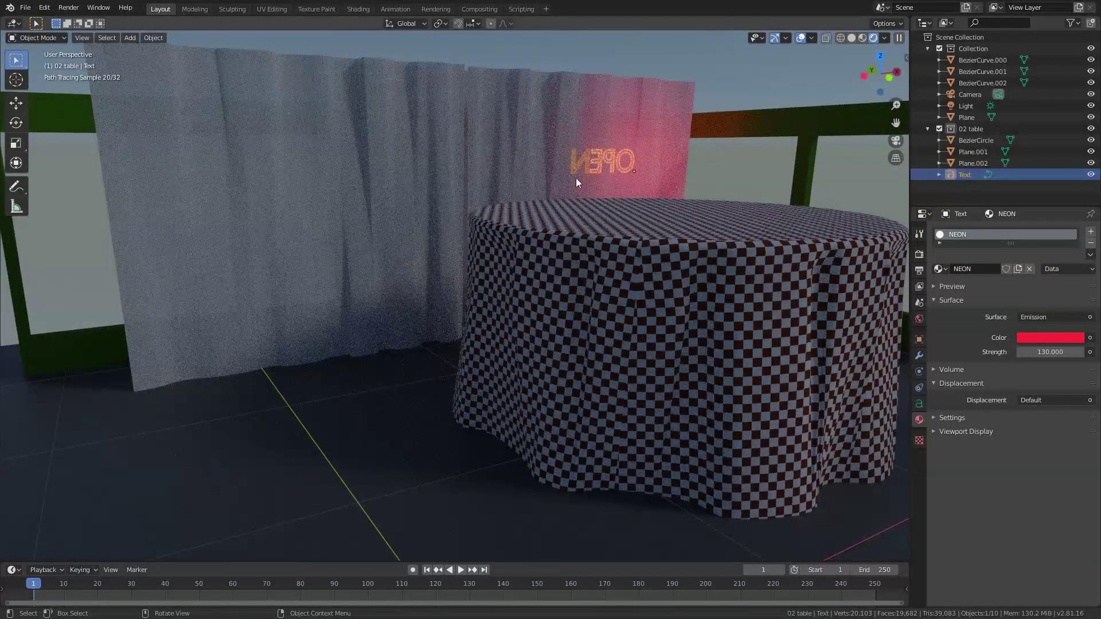
{"action": "key", "text": "ctrl+z"}
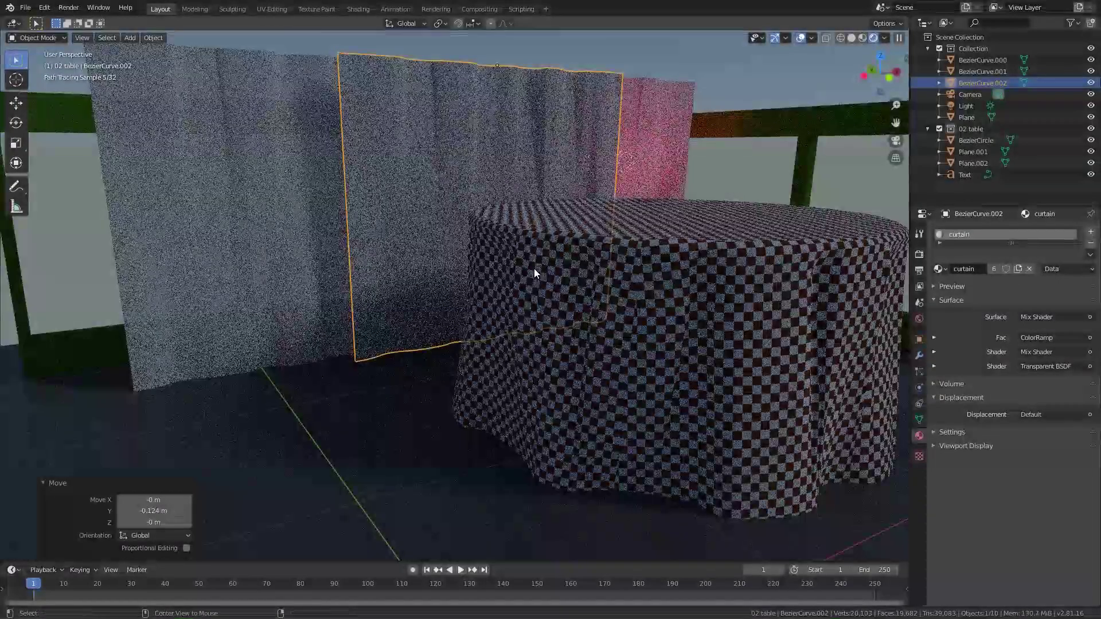
{"action": "key", "text": "alt+a"}
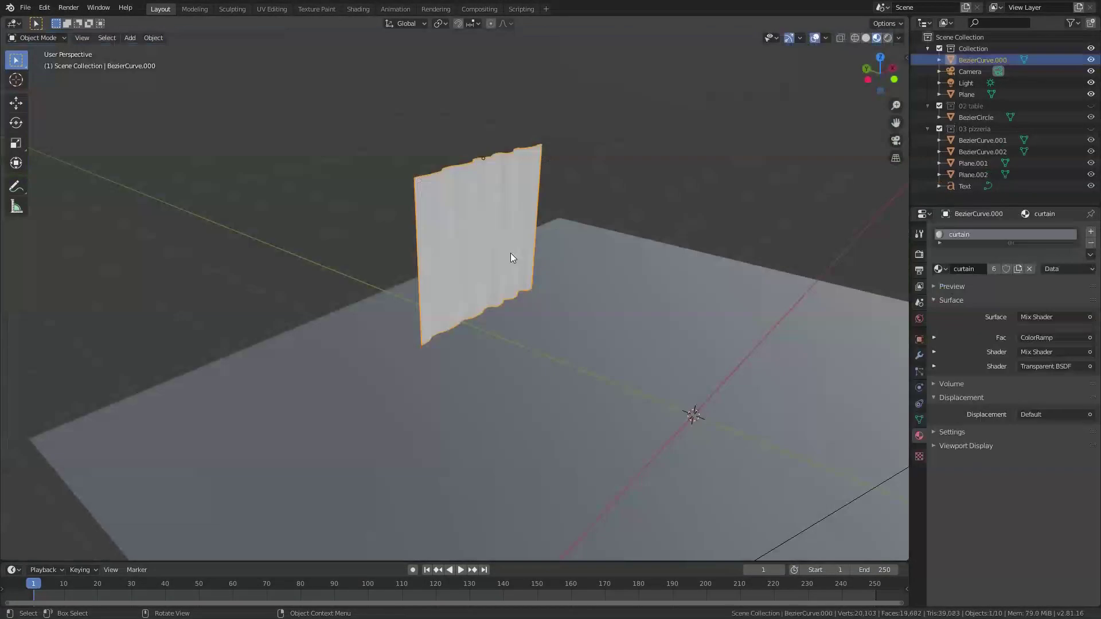
- Add a Bezier curve and bend the curtain along it on X with a Curve modifier using group 'blowing'
{"action": "key", "text": "shift+a"}
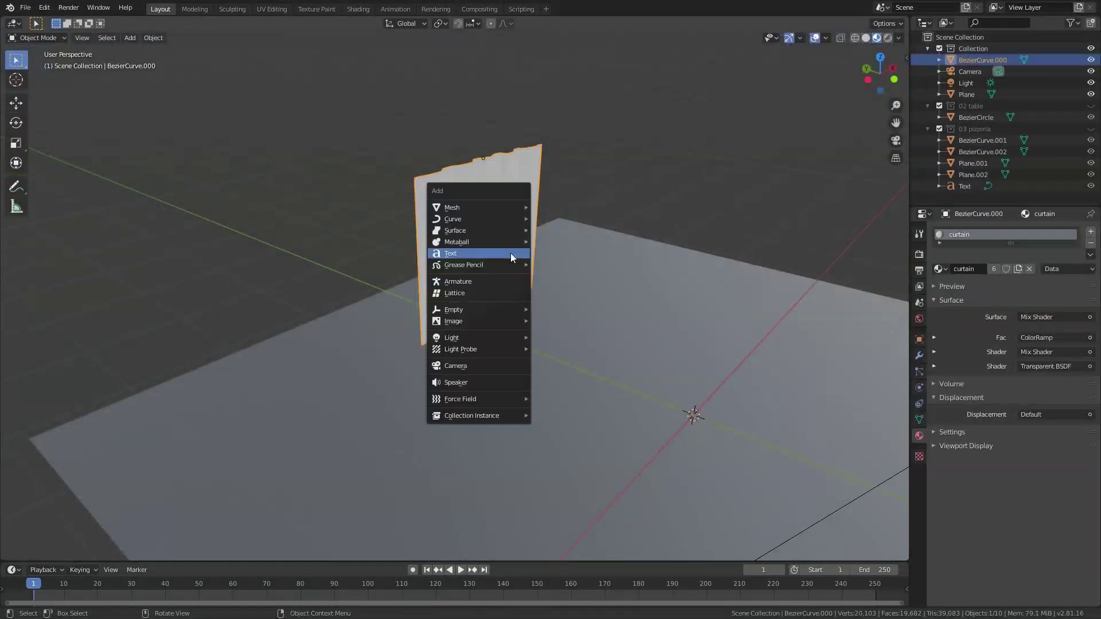
{"action": "mouse_move", "coordinate": [463, 219]}
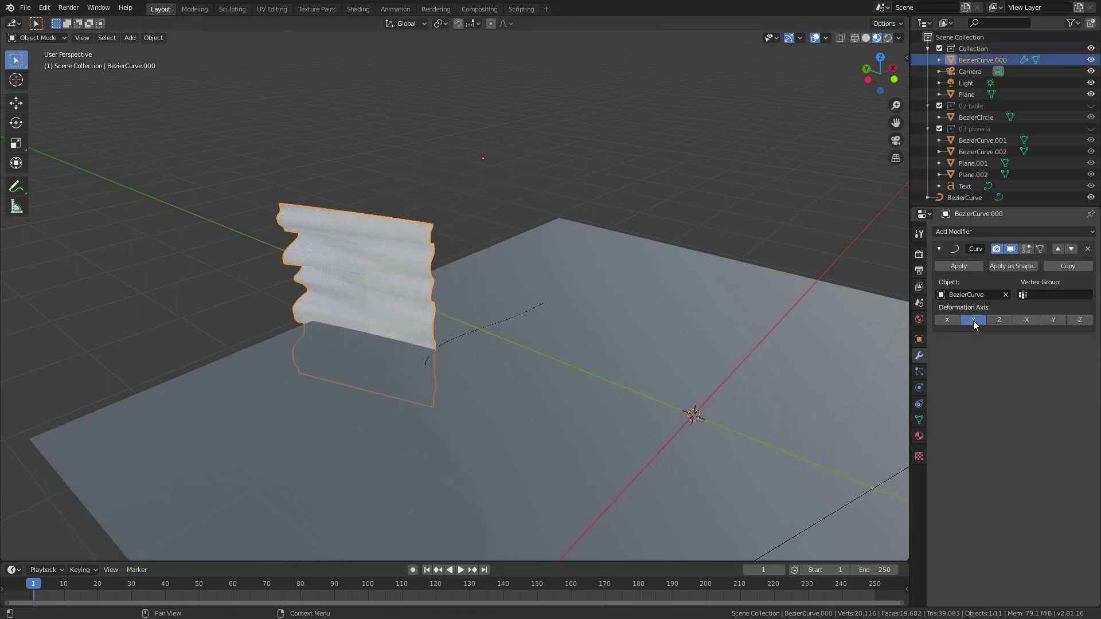
{"action": "left_click", "coordinate": [999, 320]}
{"action": "left_click", "coordinate": [13, 38]}
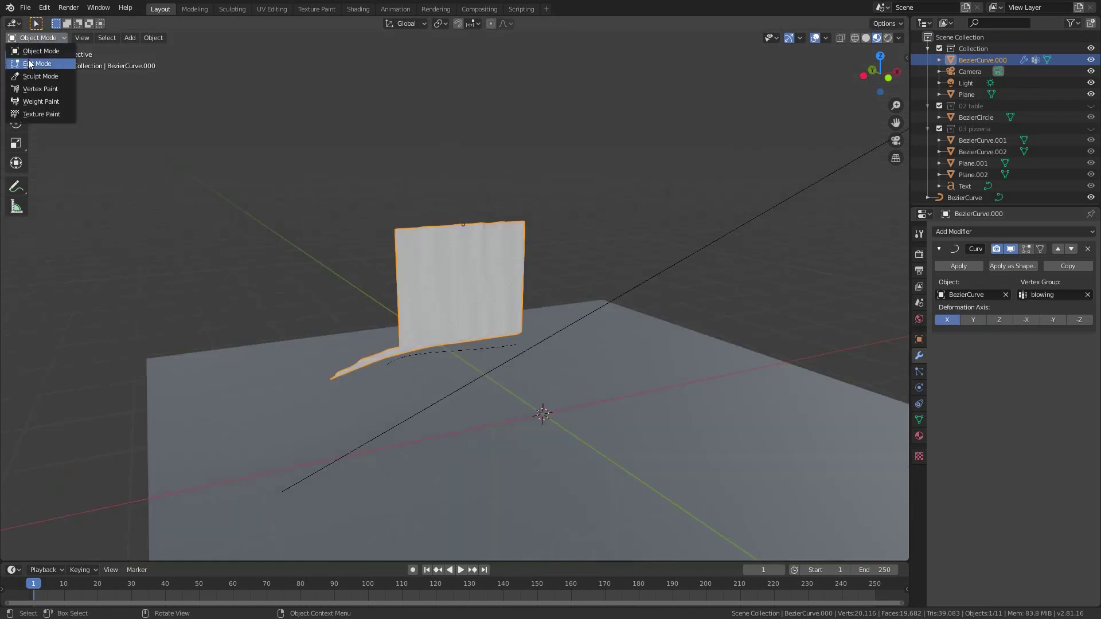
- Paint a diagonal weight gradient into the curtain's 'blowing' group, then return to Object Mode
{"action": "left_click", "coordinate": [34, 101]}
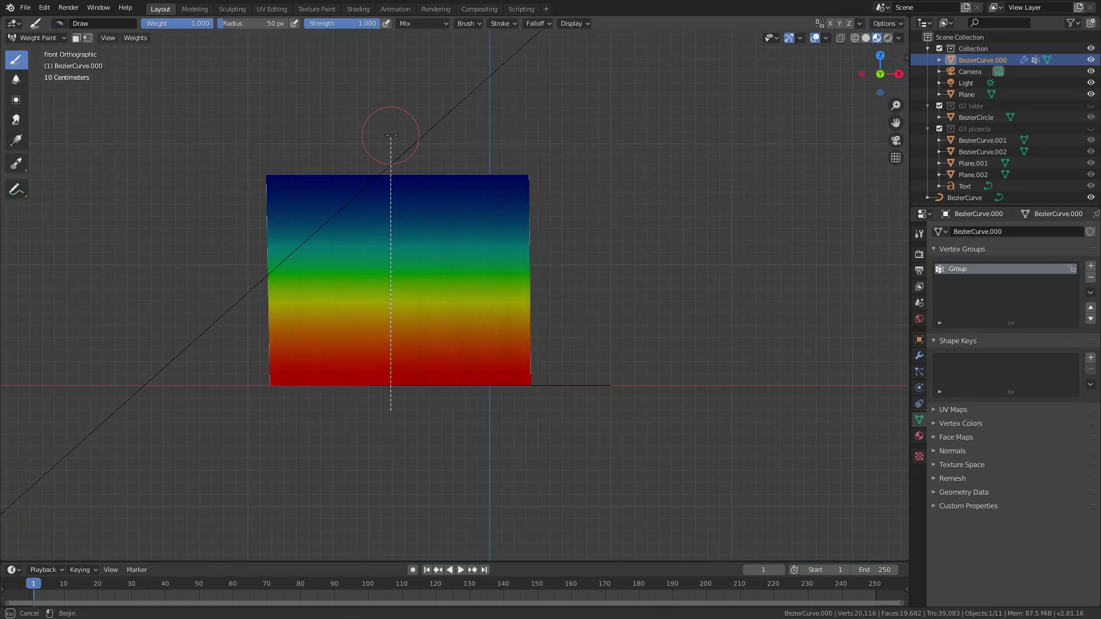
{"action": "left_click_drag", "start_coordinate": [391, 135], "coordinate": [413, 111]}
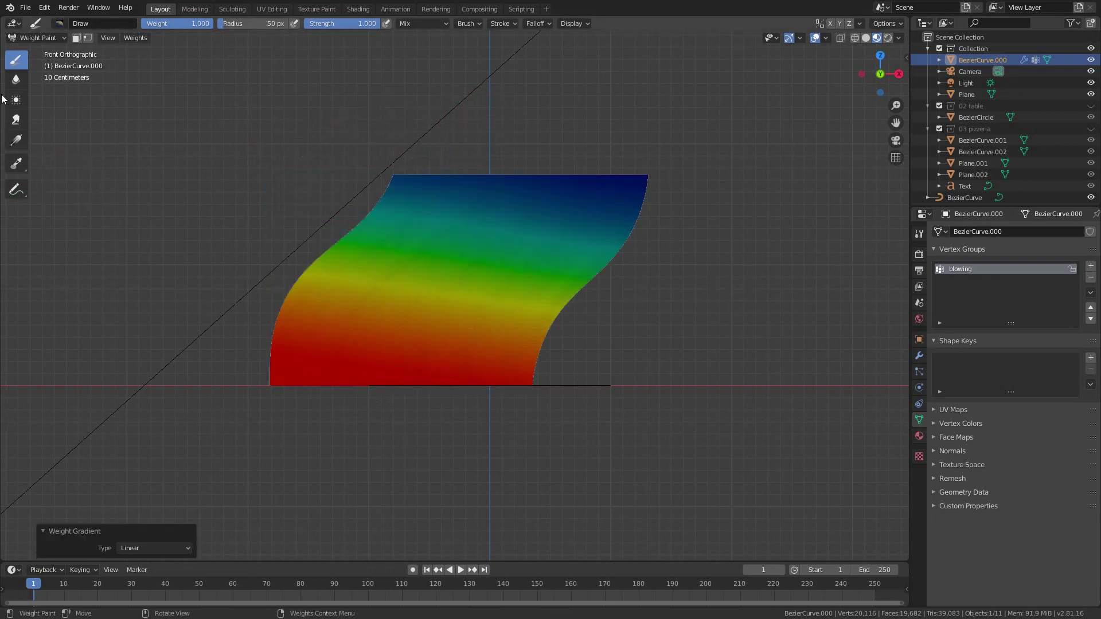
{"action": "left_click", "coordinate": [40, 39]}
{"action": "left_click", "coordinate": [29, 50]}
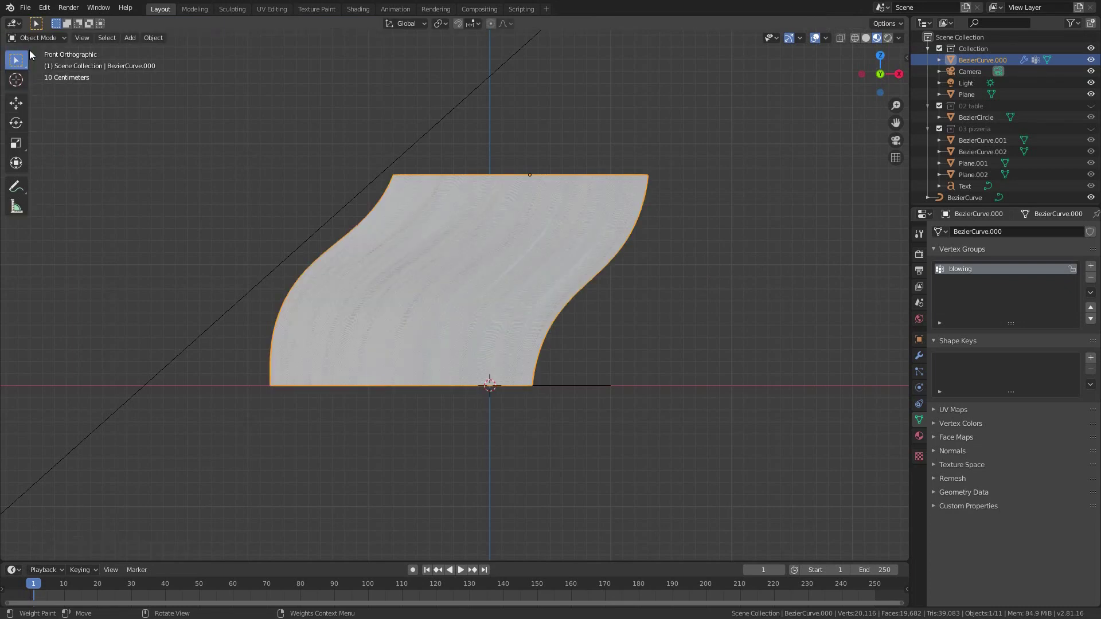
- Slide the guide BezierCurve across the floor plane, about −0.32 m by 0.26 m
{"action": "middle_click_drag", "start_coordinate": [428, 156], "coordinate": [543, 408]}
{"action": "left_click", "coordinate": [544, 407]}
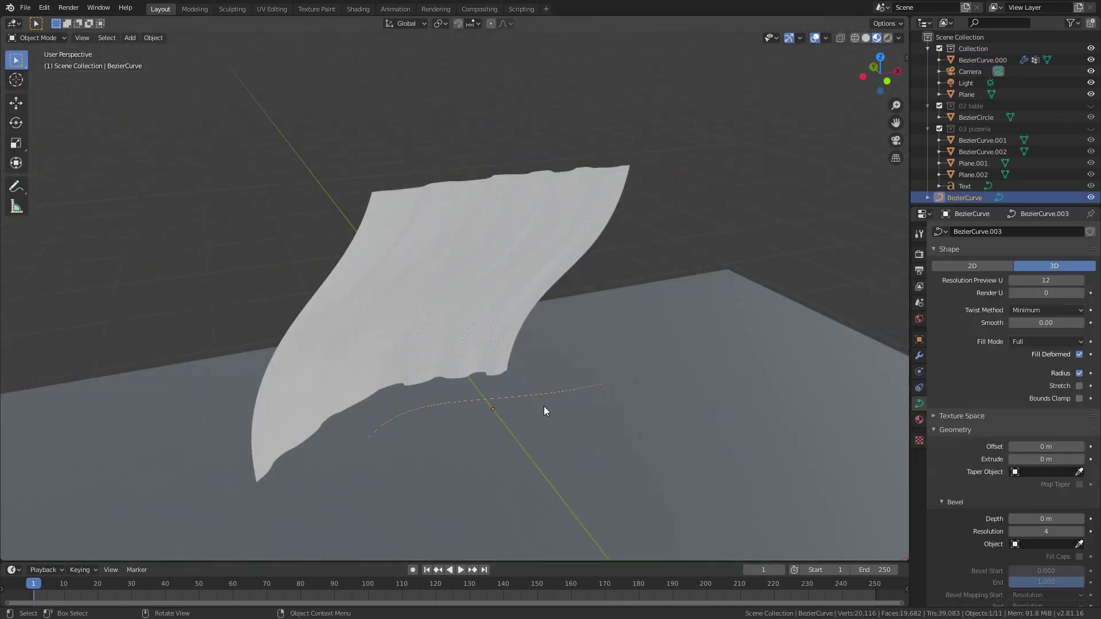
{"action": "key", "text": "g"}
{"action": "key", "text": "shift+z"}
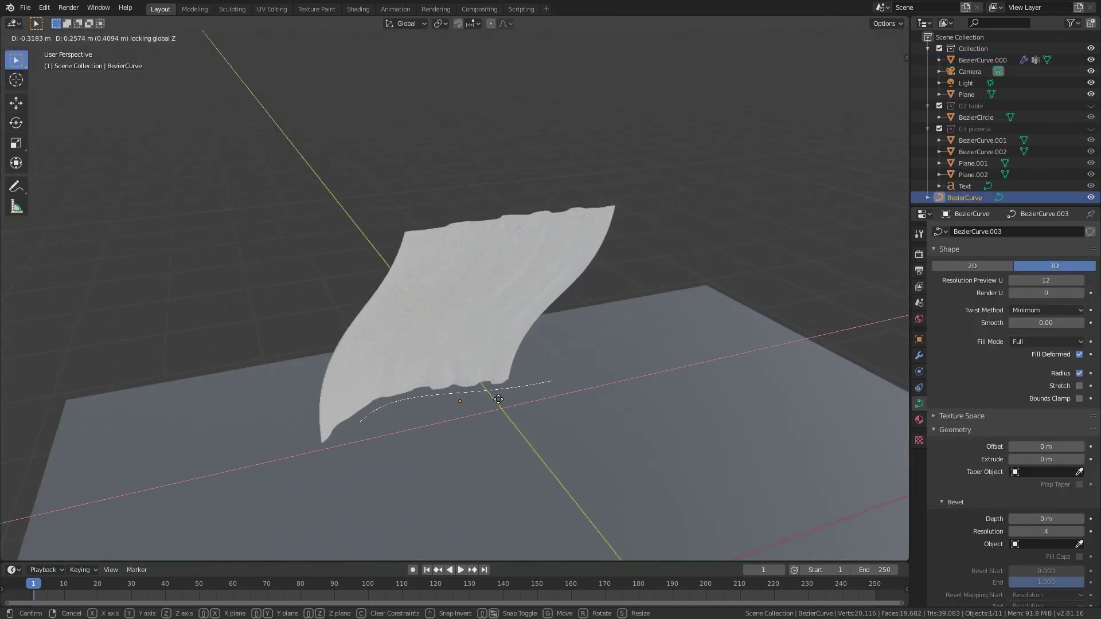